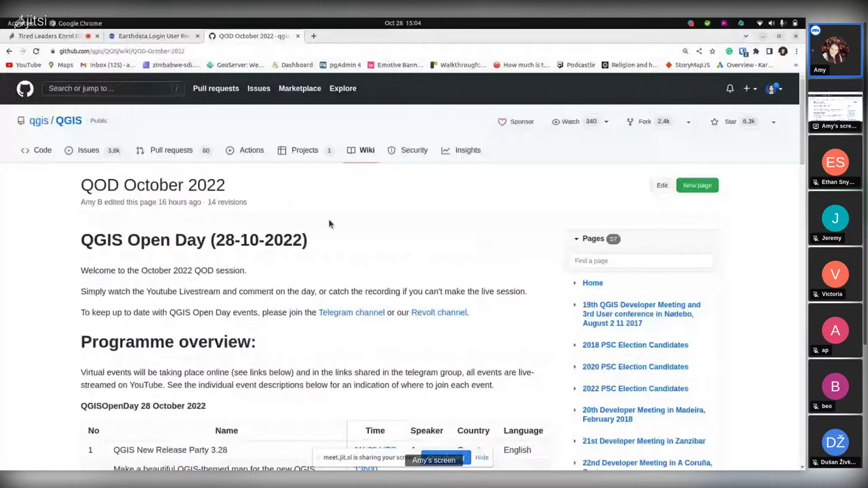
Step: Review the QGIS Open Day October 2022 wiki page from the programme overview down to the QGIS-themed map session description
scroll(329, 224, down, 1)
scroll(329, 224, down, 2)
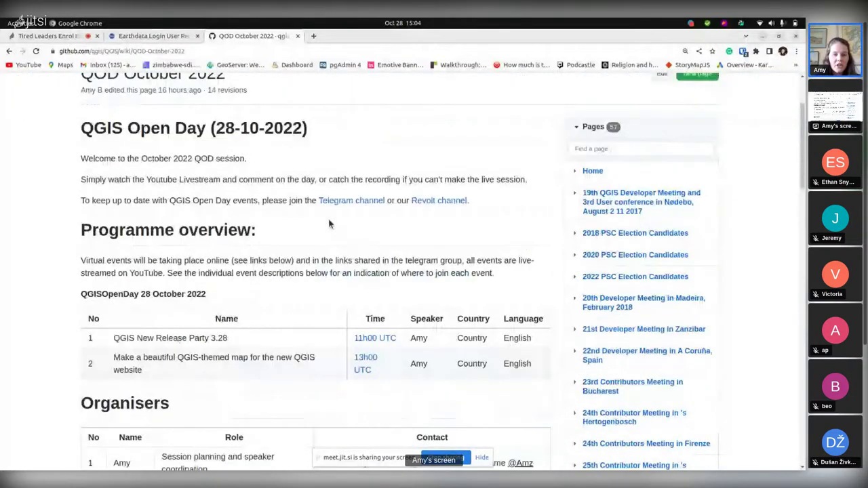
scroll(239, 341, down, 3)
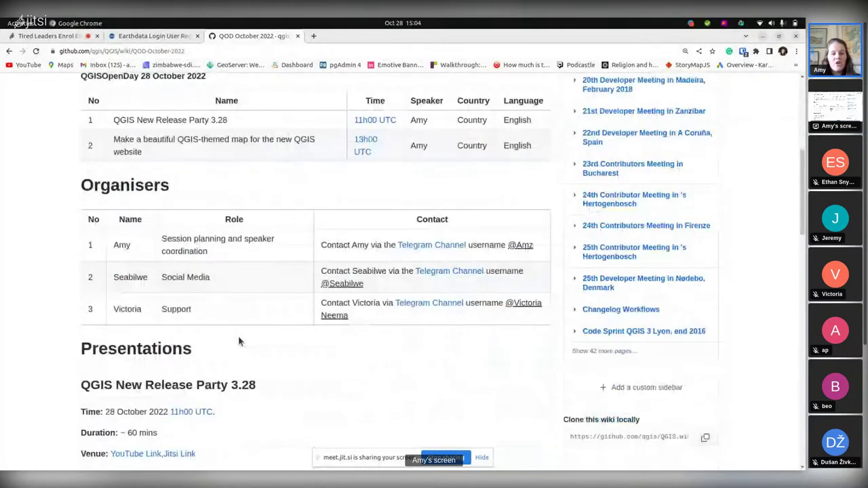
scroll(239, 342, down, 2)
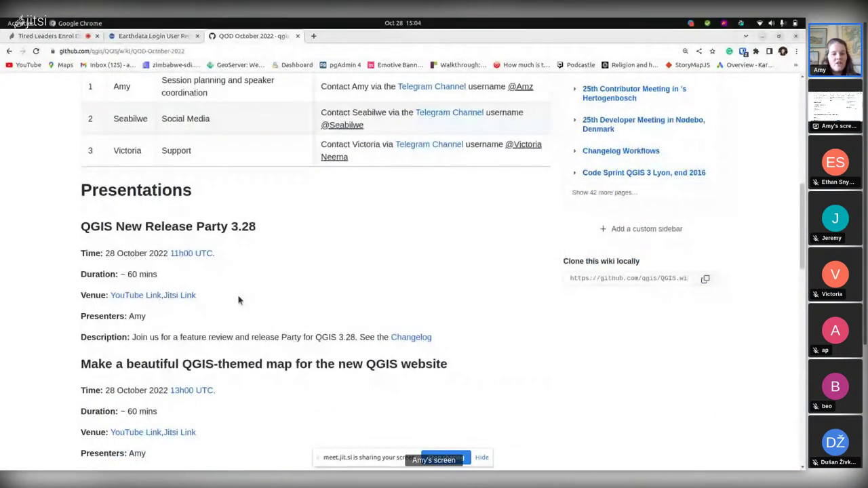
scroll(239, 300, down, 4)
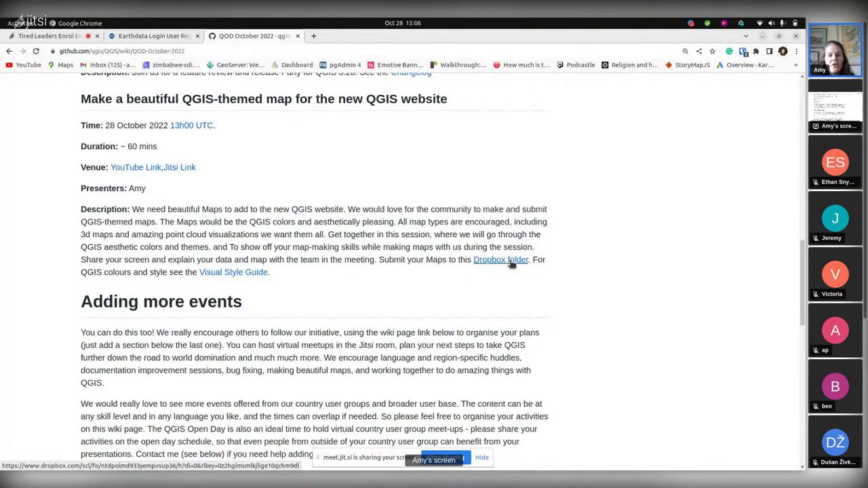
Step: View the Dropbox folder linked for map submissions in the session description, then return to the wiki page
right_click(499, 263)
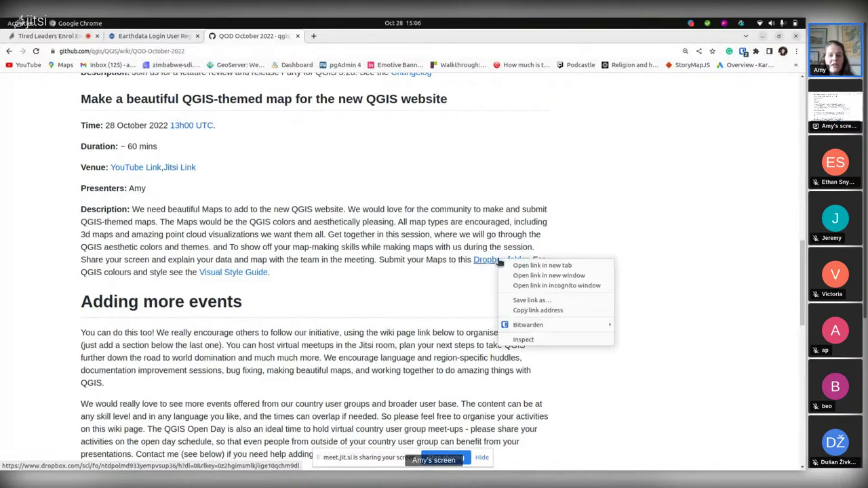
click(530, 276)
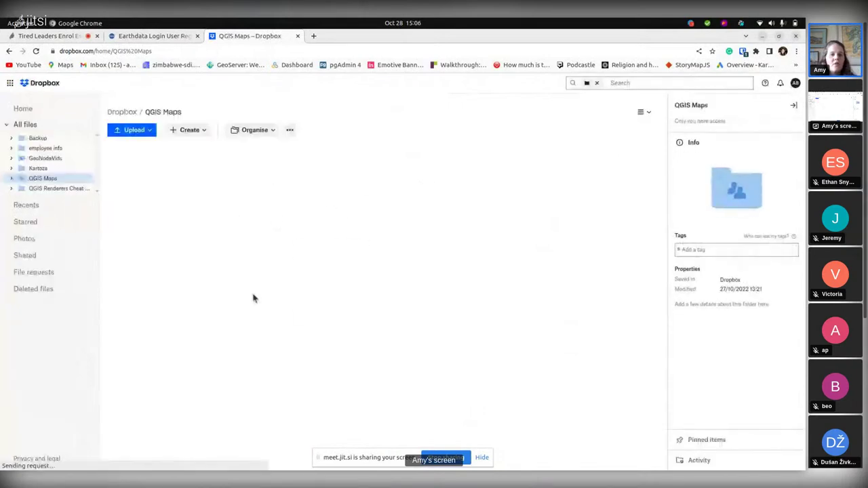
key(alt+Left)
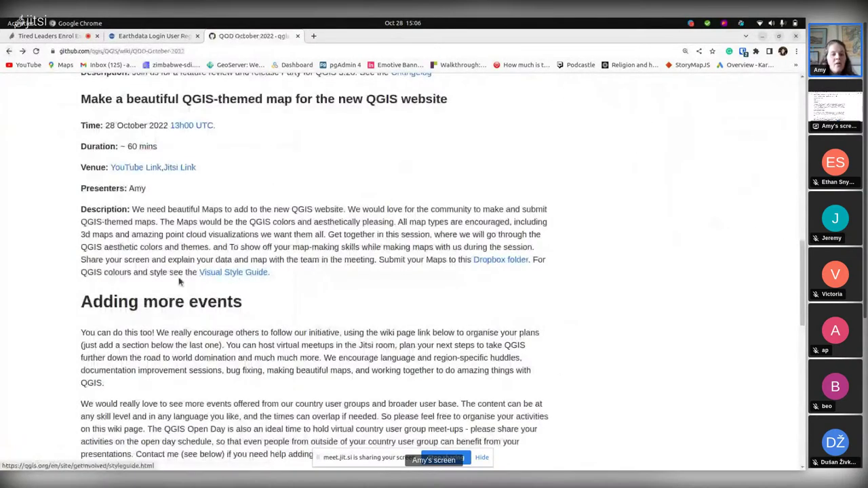
Step: Open the Visual Style Guide linked in the session description and examine its original and minimal logotype sections
click(233, 272)
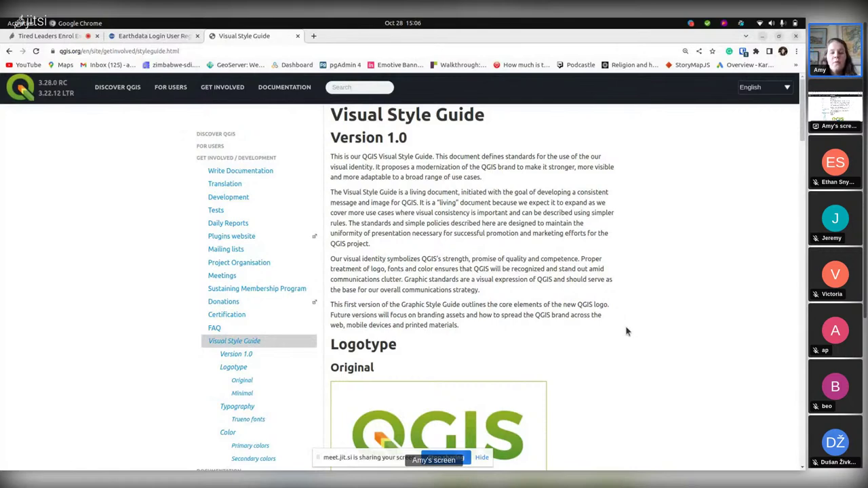
scroll(627, 331, down, 1)
scroll(627, 331, down, 4)
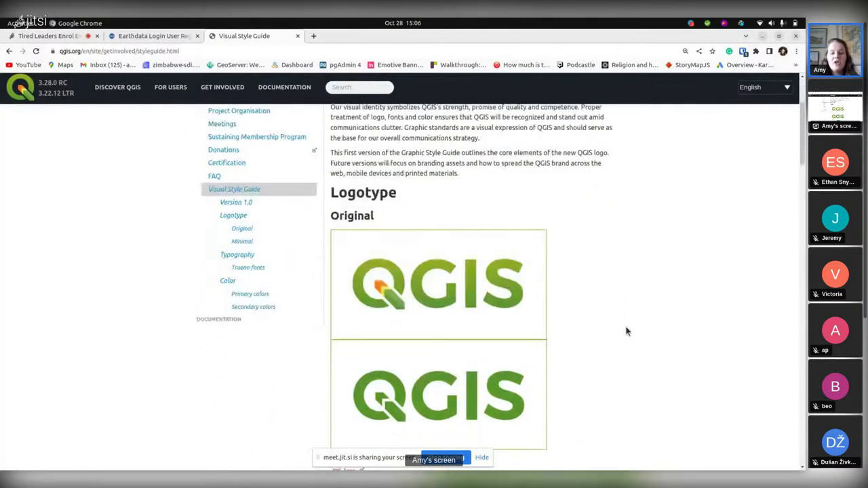
scroll(626, 329, down, 2)
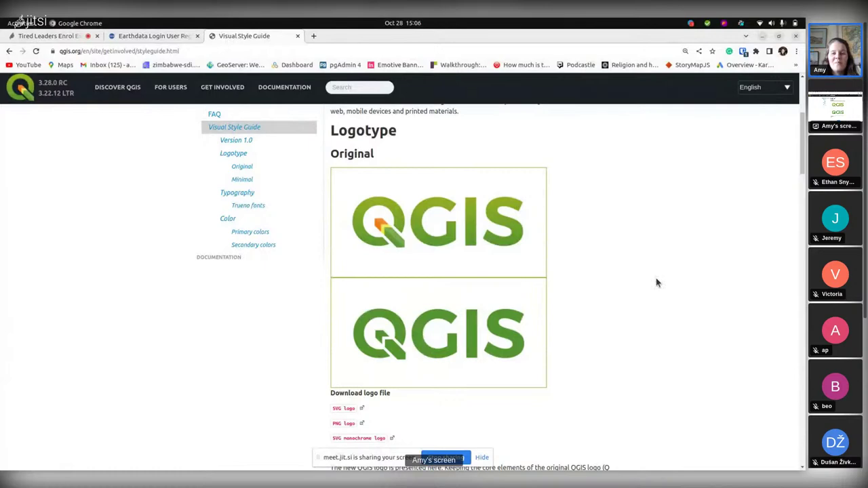
scroll(657, 283, down, 4)
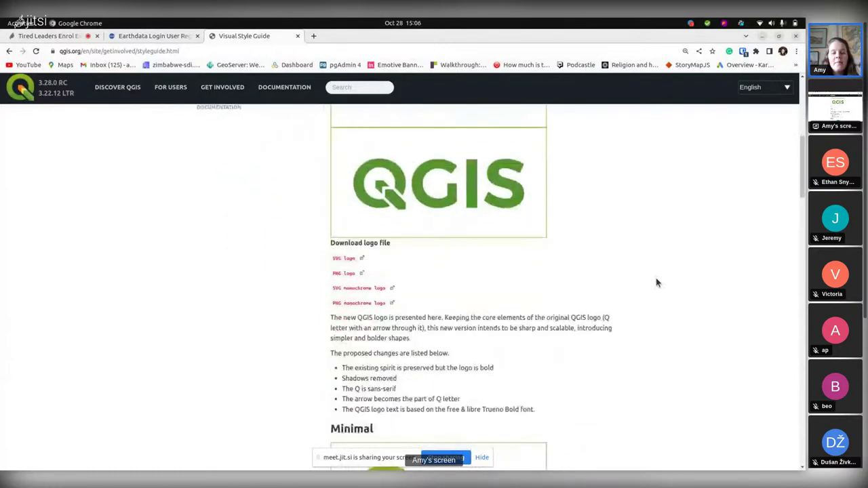
scroll(656, 283, down, 6)
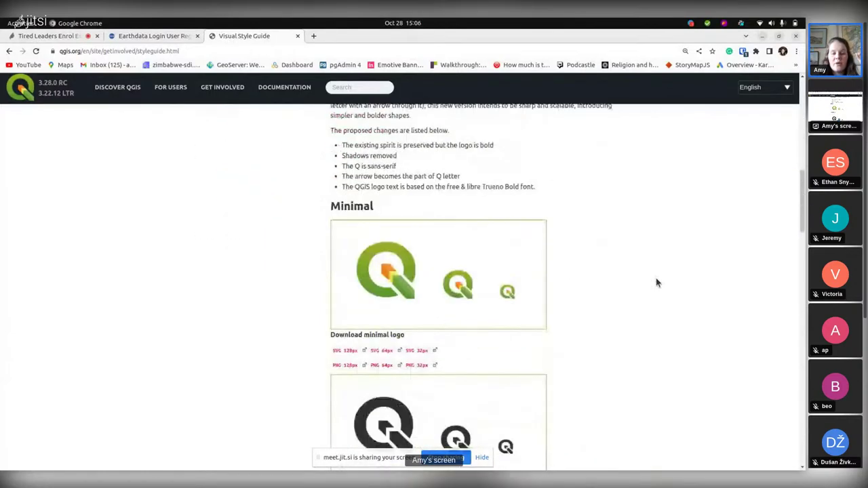
scroll(656, 283, down, 8)
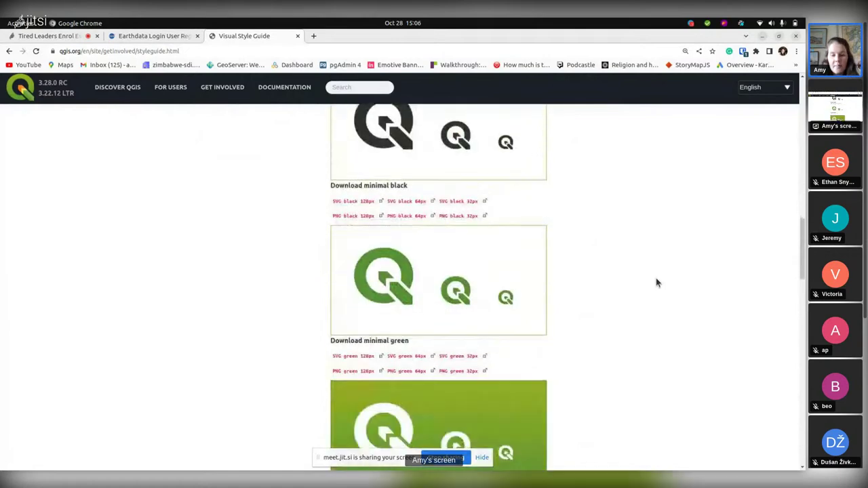
Step: Examine the style guide's Color section, covering the primary colors, gradient, color palettes and secondary colors
scroll(656, 283, down, 4)
scroll(656, 283, down, 5)
scroll(656, 283, down, 6)
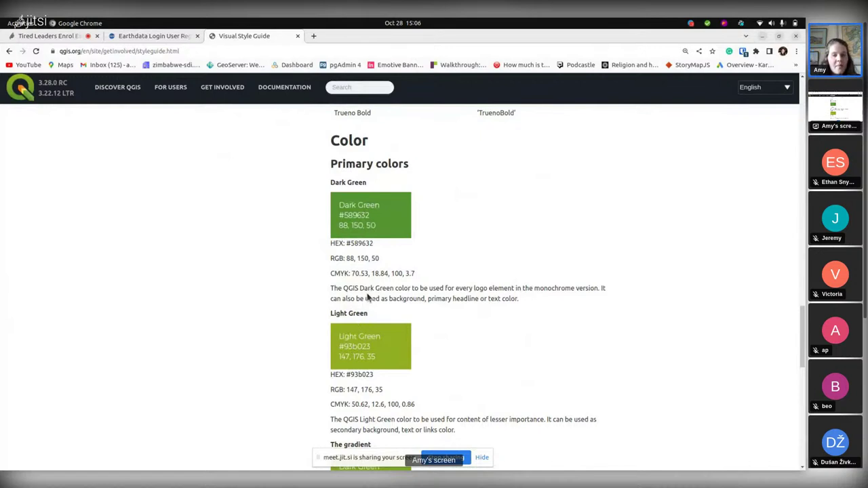
scroll(367, 299, down, 1)
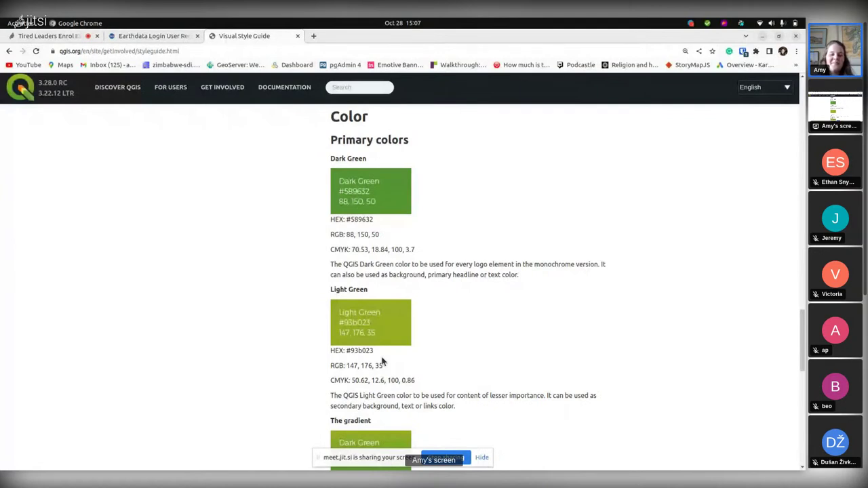
scroll(382, 363, down, 5)
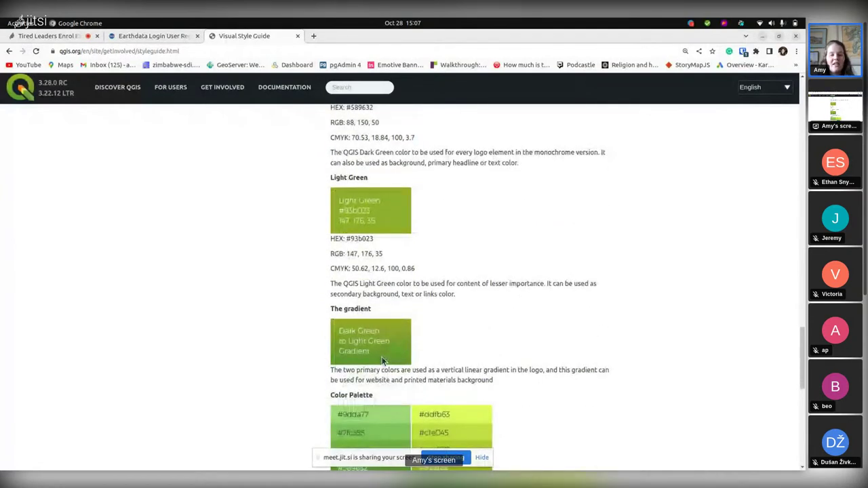
scroll(382, 362, down, 5)
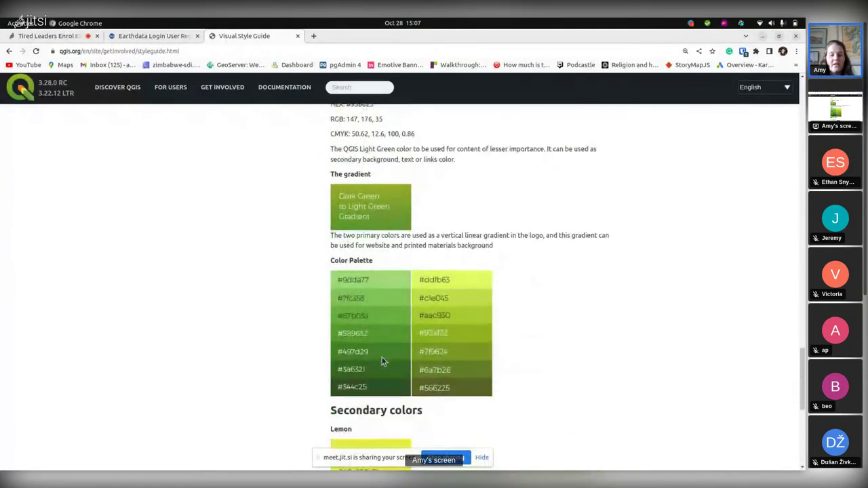
scroll(382, 361, down, 6)
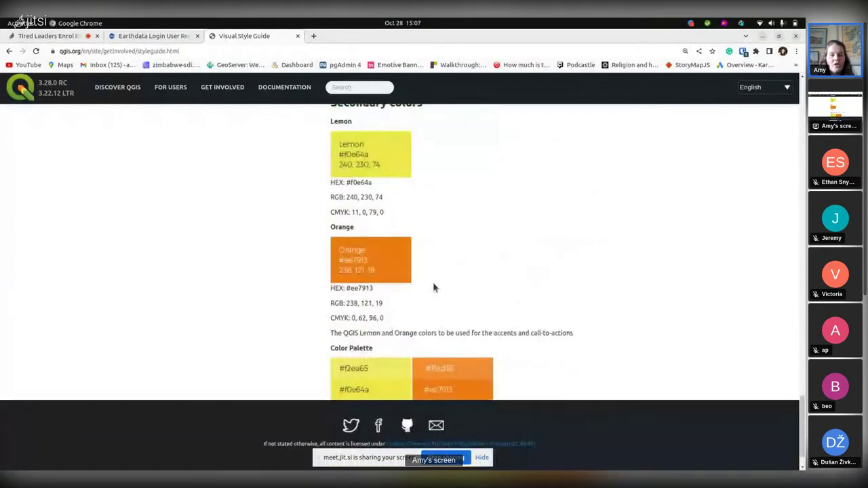
scroll(434, 288, up, 1)
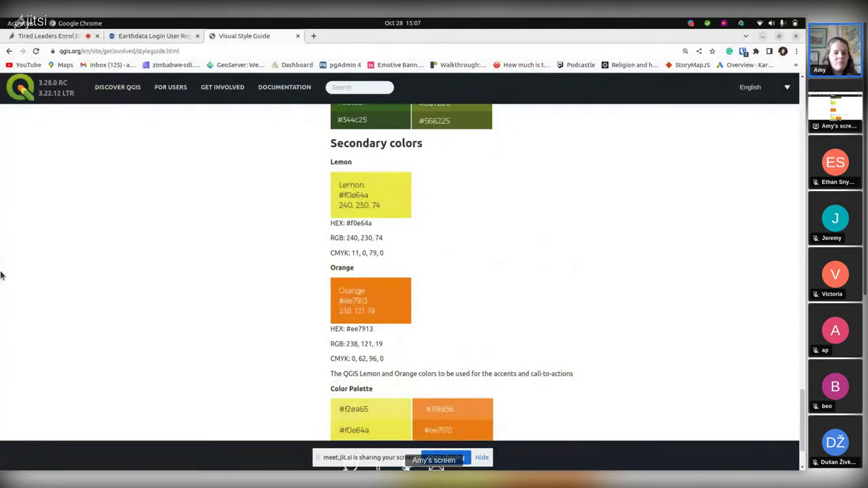
Step: Switch to the Jitsi meeting, mute the unmuted participant with the black video tile, and hide the screen-sharing notice
mouse_move(2, 273)
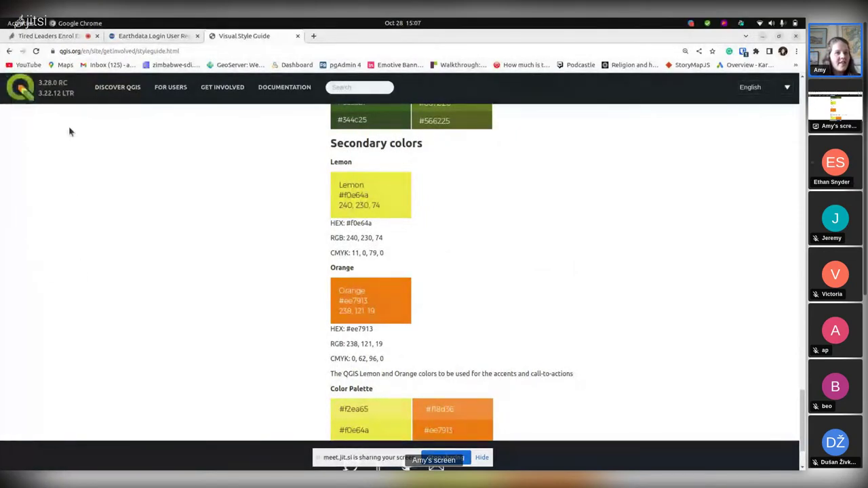
click(51, 36)
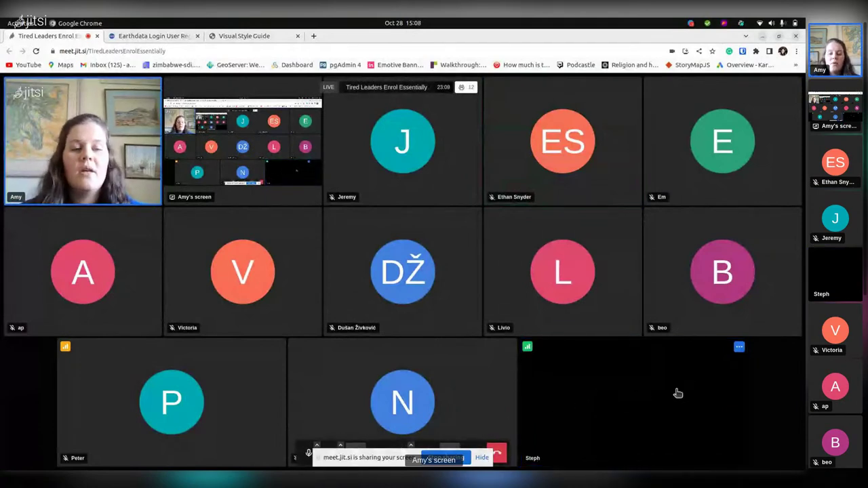
mouse_move(739, 348)
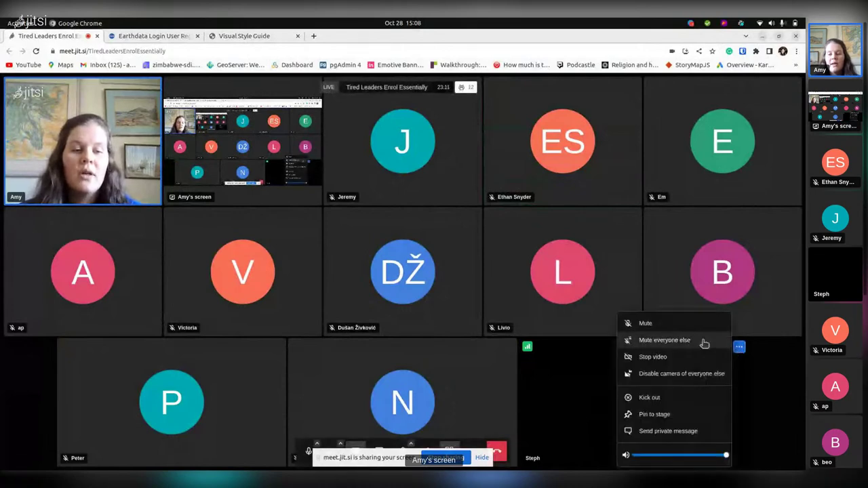
click(659, 324)
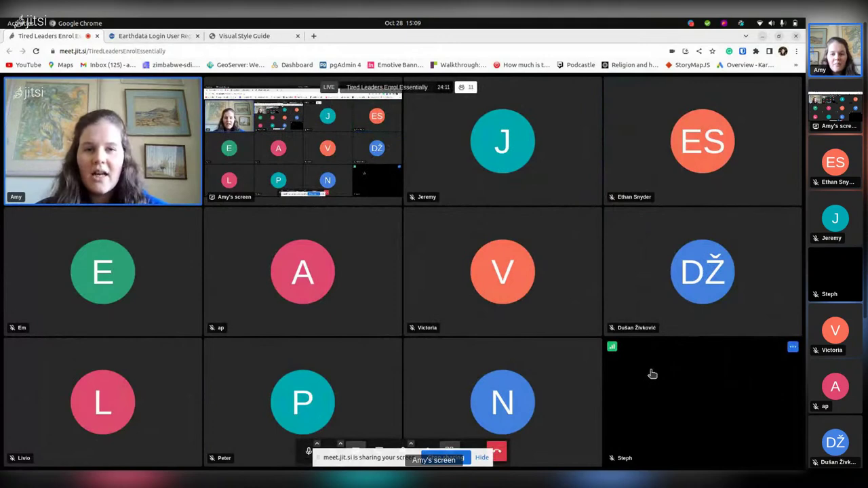
click(490, 458)
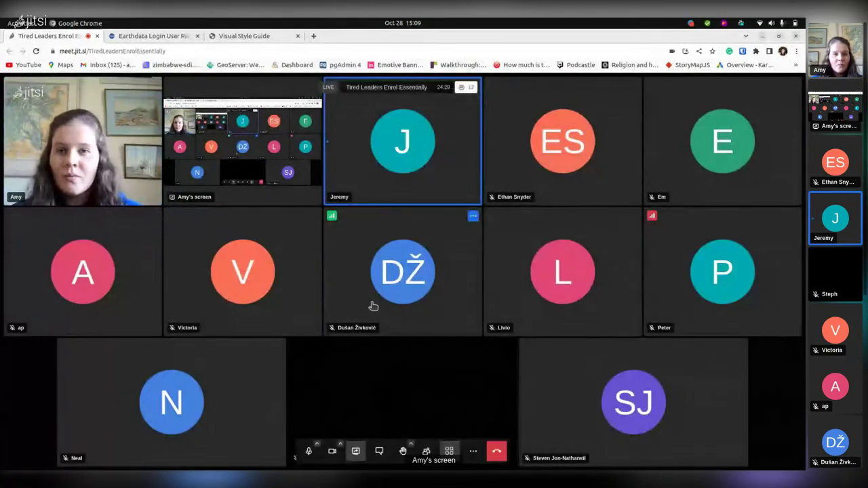
Step: Switch to the QGIS project showing the hillshade and open the SRTM-Downloader plugin
mouse_move(2, 268)
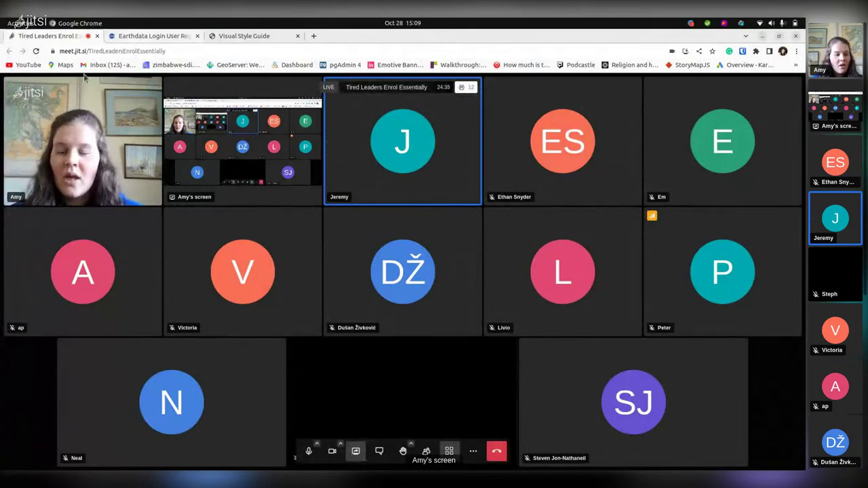
mouse_move(2, 306)
click(16, 324)
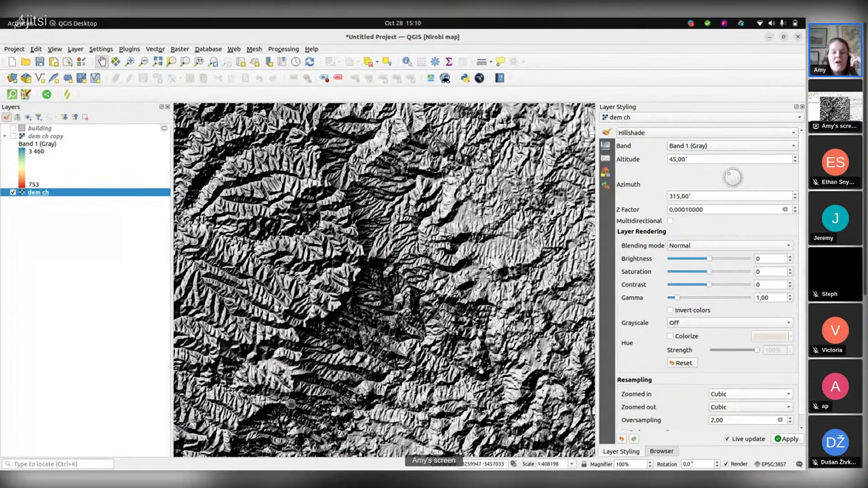
click(479, 79)
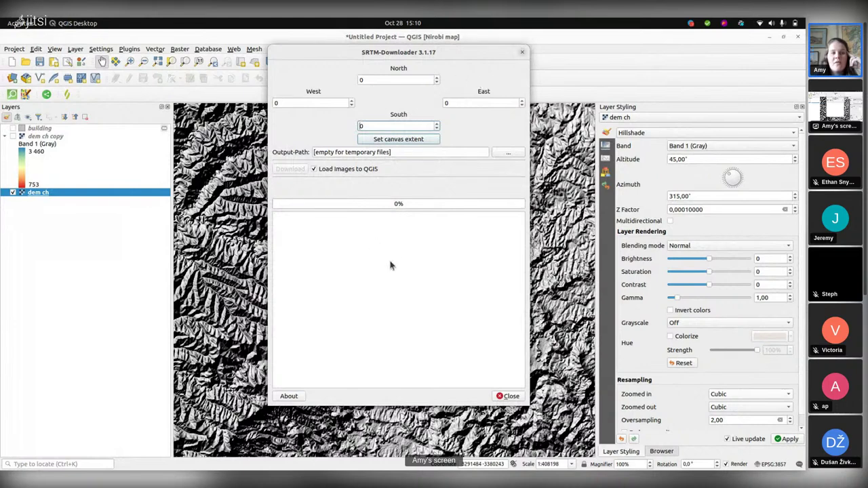
Step: Switch to the Chrome meeting window and show the Earthdata Login profile registration page
mouse_move(3, 239)
click(19, 270)
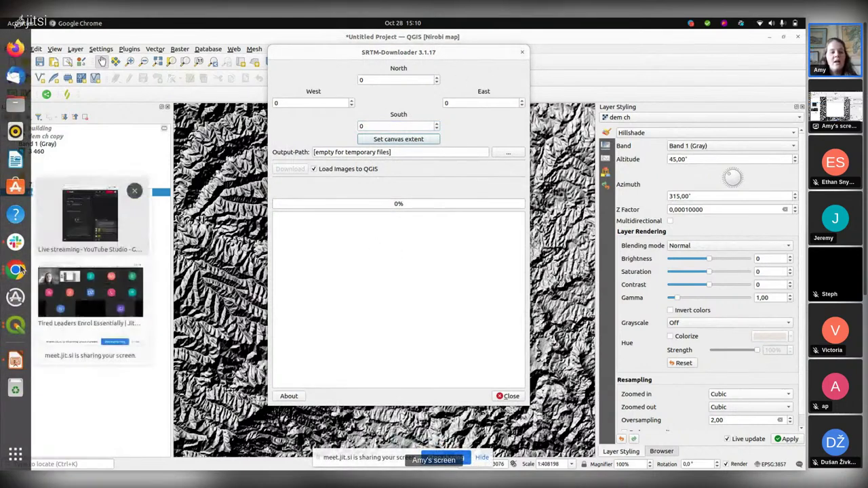
click(82, 291)
click(156, 36)
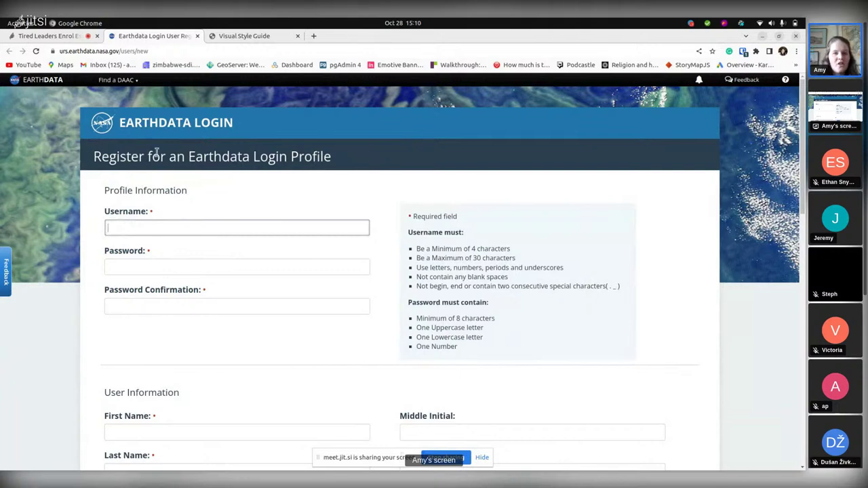
Step: Return to the main QGIS window, hide the screen-sharing notice, and close and reopen the SRTM-Downloader dialog
mouse_move(4, 215)
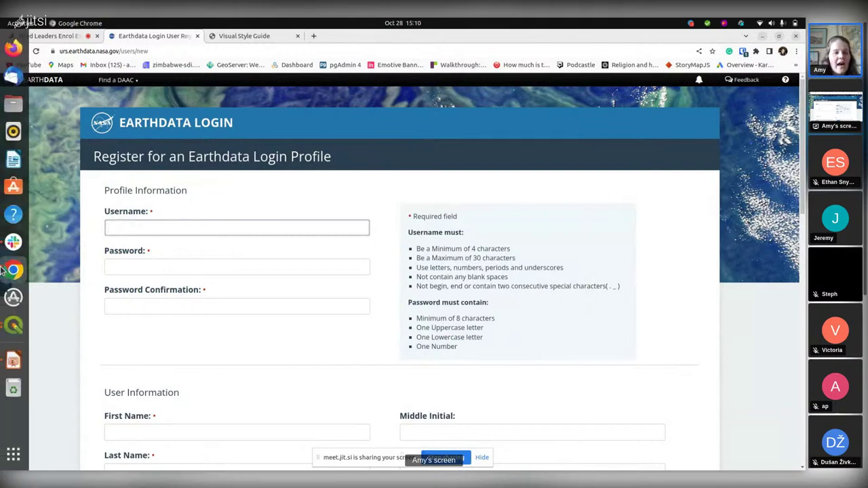
click(13, 326)
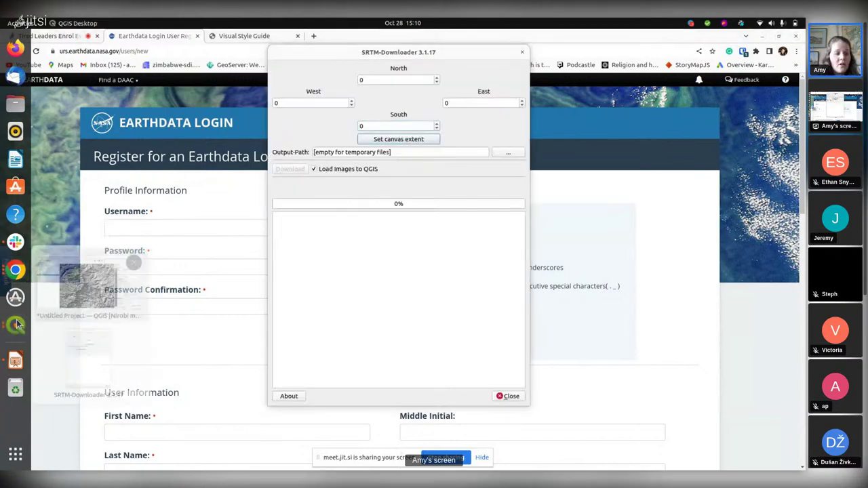
click(16, 326)
click(89, 287)
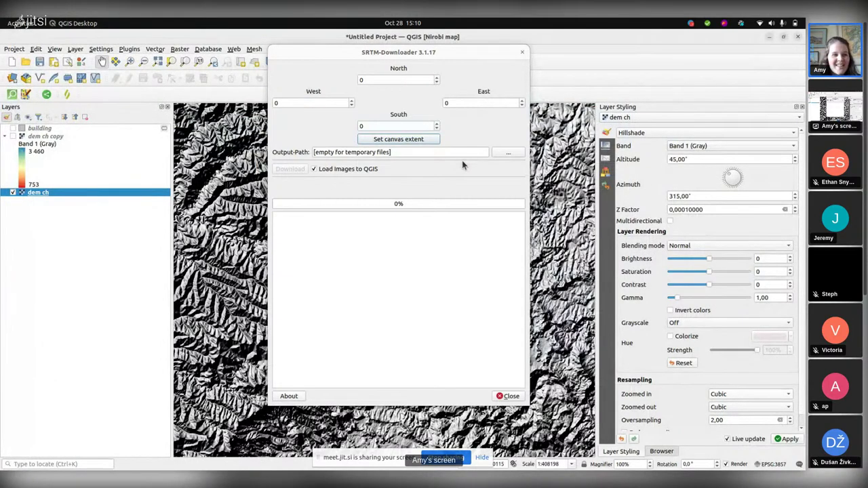
click(523, 54)
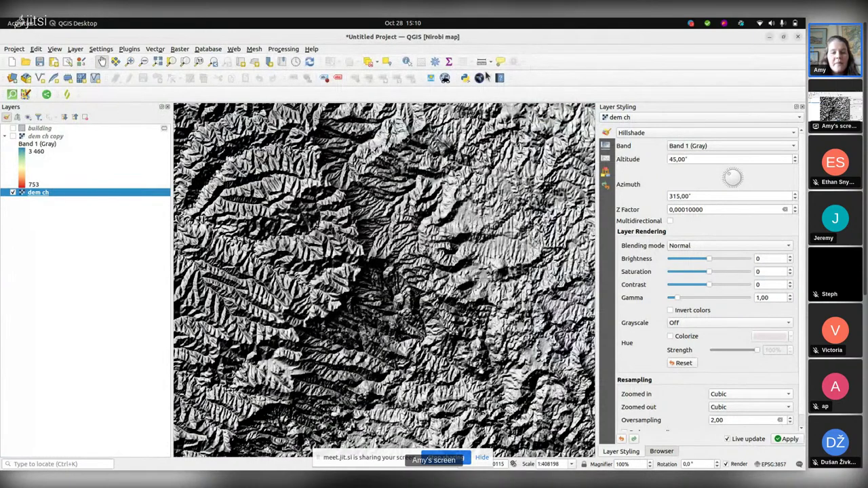
click(483, 459)
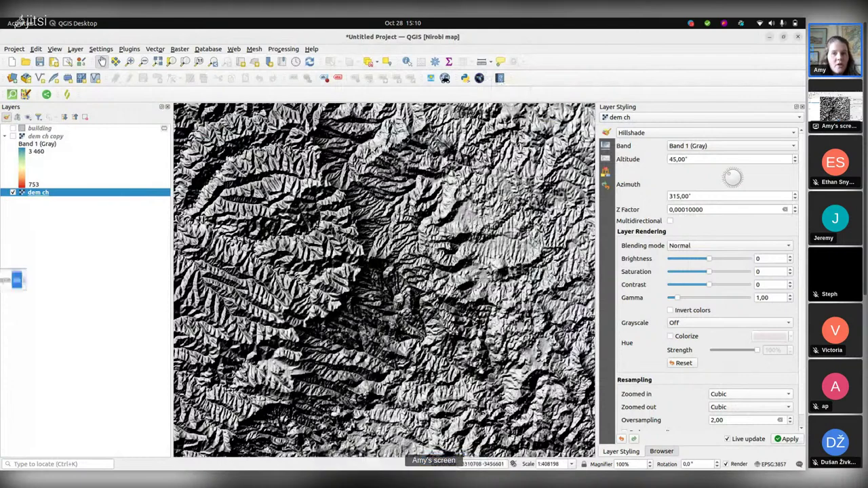
click(478, 80)
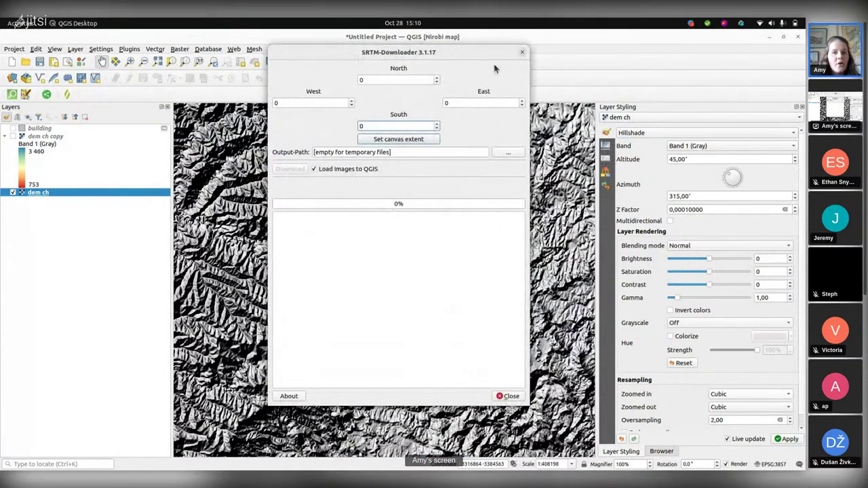
Step: Close the SRTM-Downloader dialog and review the SRTM-Downloader plugin's details and changelog among the installed plugins
click(522, 51)
click(128, 49)
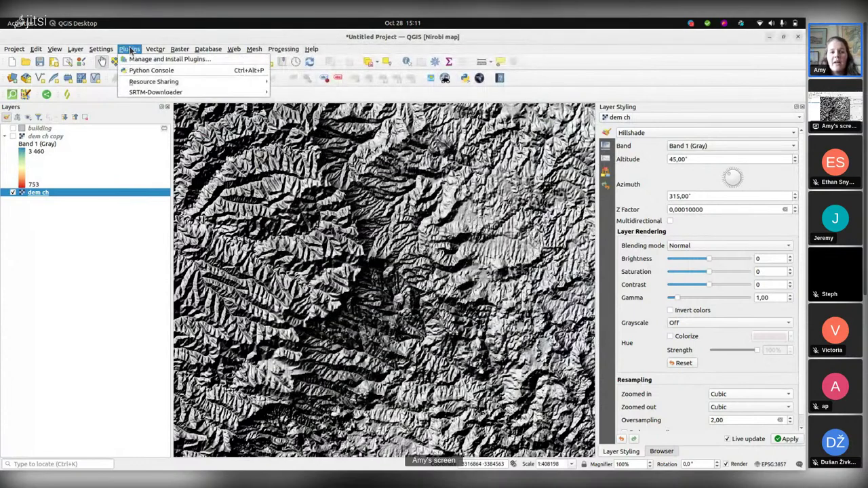
click(142, 59)
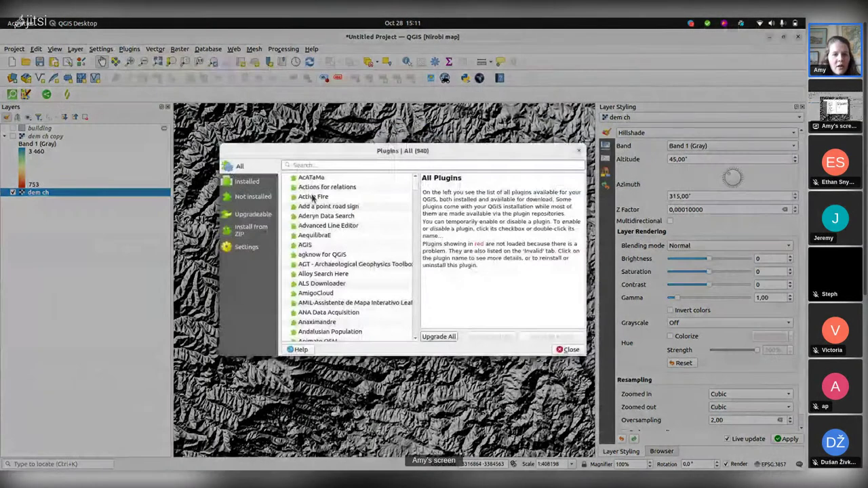
click(246, 182)
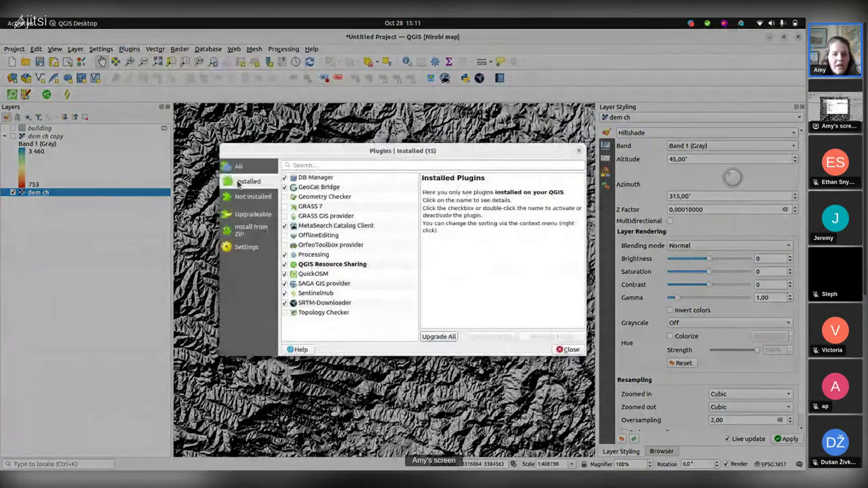
click(302, 303)
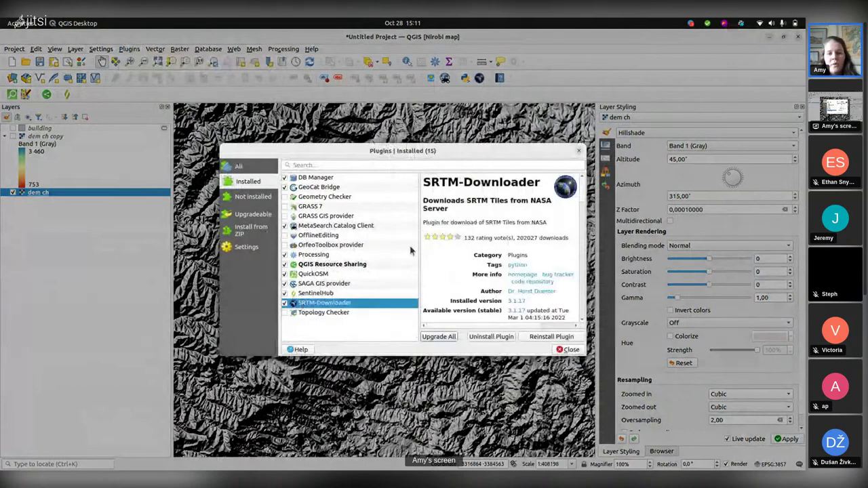
drag(419, 246, 386, 242)
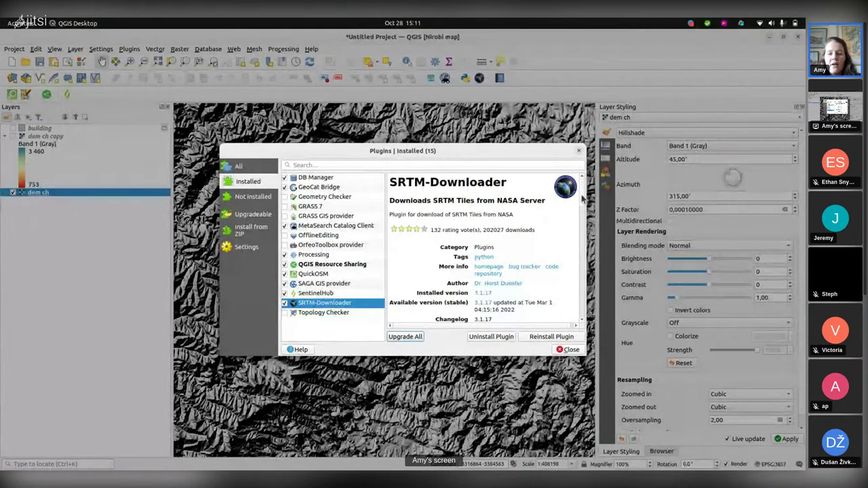
scroll(581, 197, down, 2)
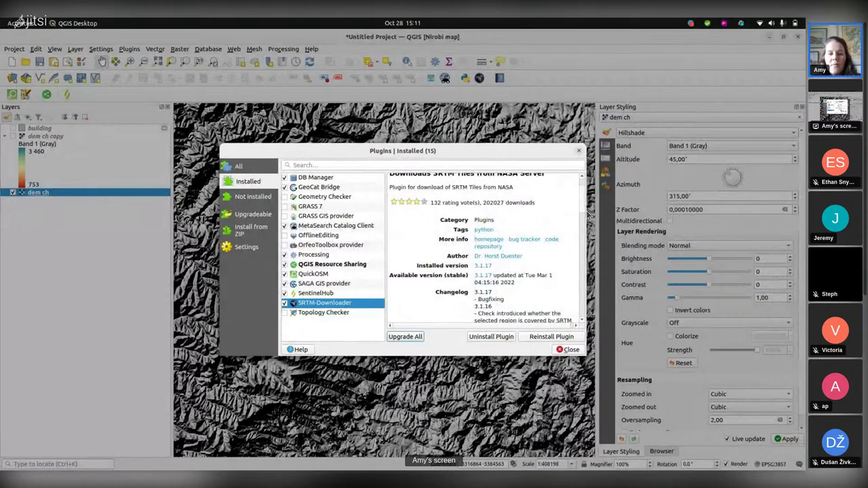
scroll(582, 215, down, 3)
scroll(582, 216, down, 10)
scroll(582, 253, down, 15)
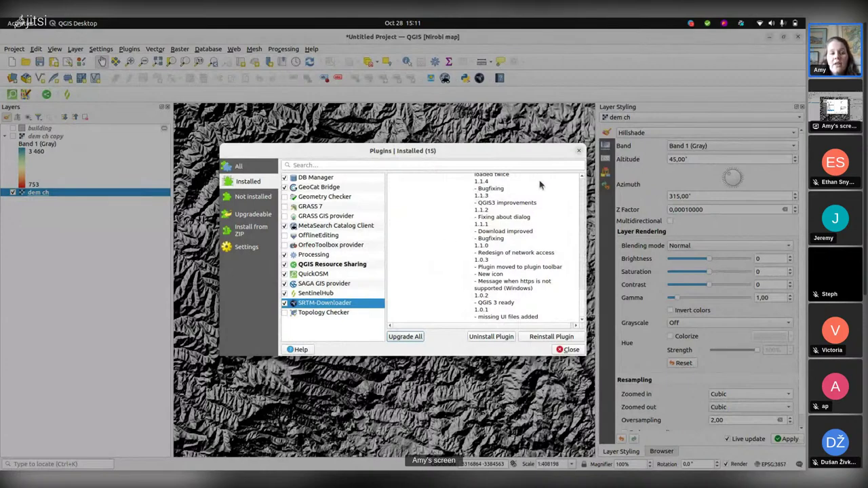
click(579, 151)
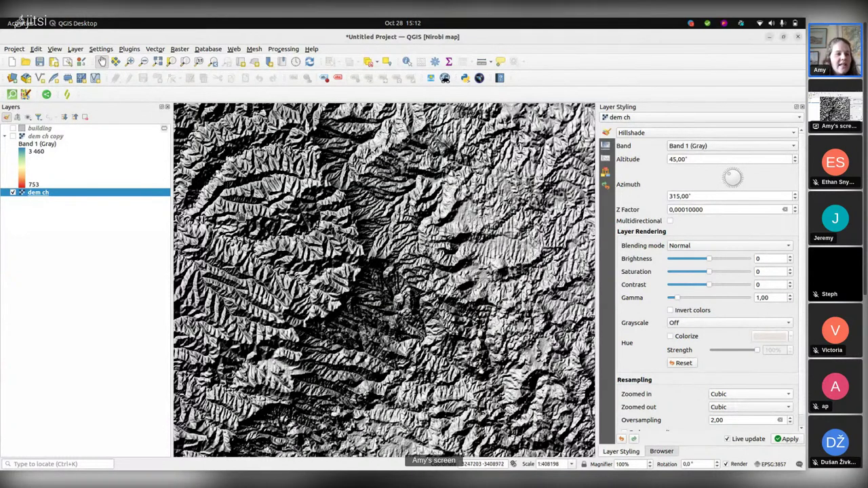
Step: Make the building layer visible and remove the dem ch hillshade layer from the project
click(13, 128)
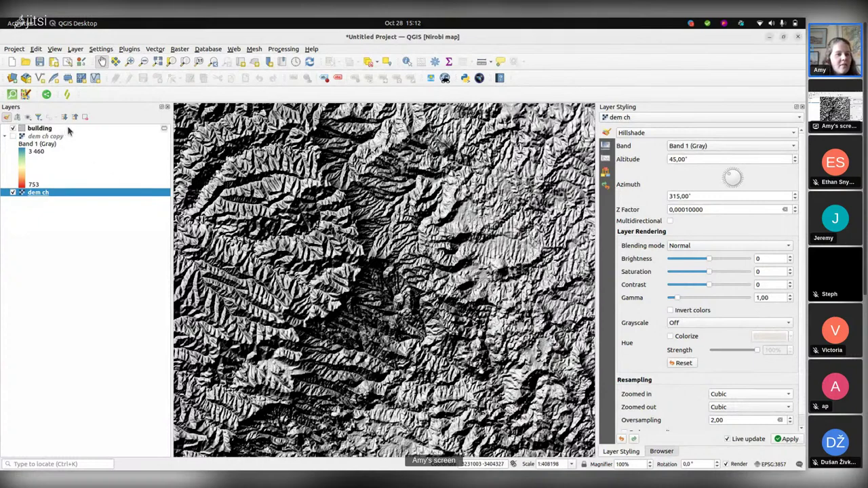
click(85, 117)
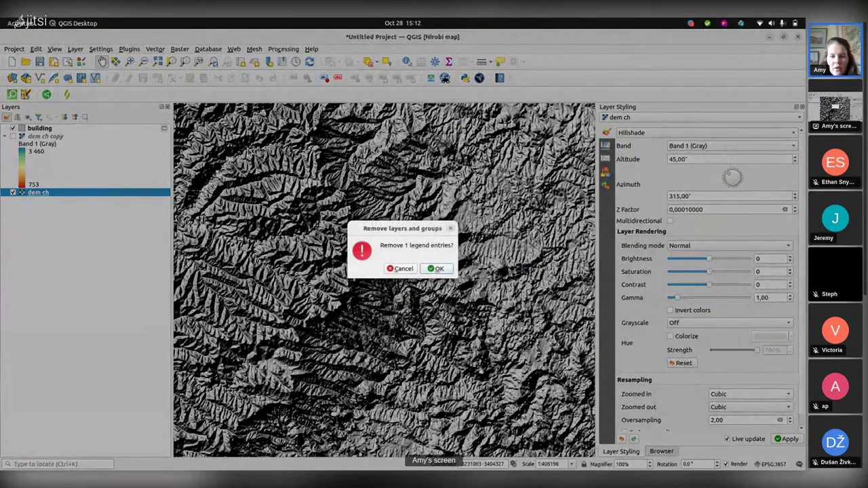
click(448, 268)
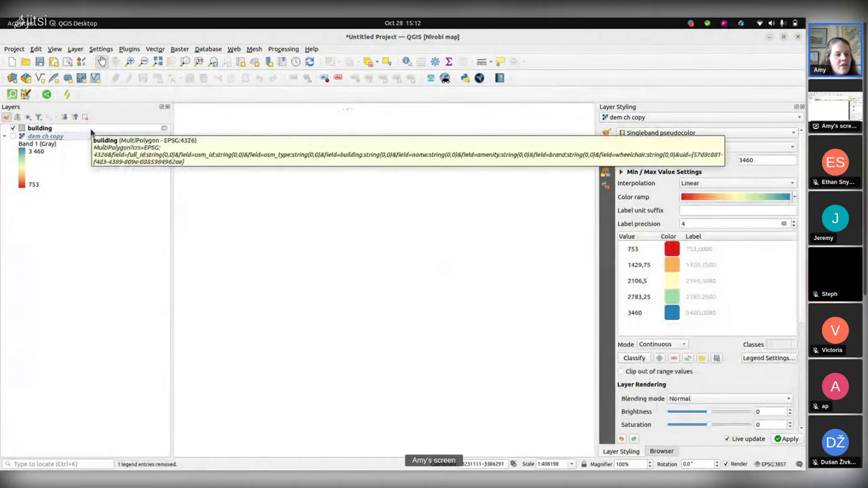
Step: Duplicate the dem ch copy layer and rename the duplicate as Dem
click(32, 137)
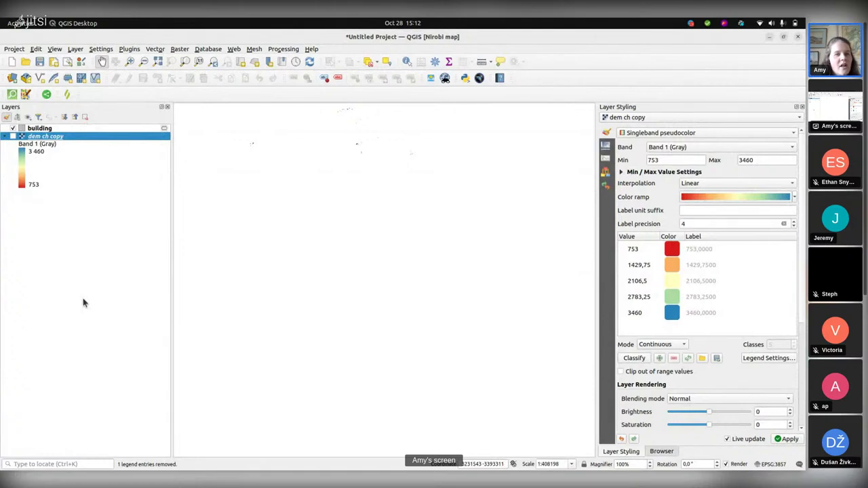
right_click(38, 138)
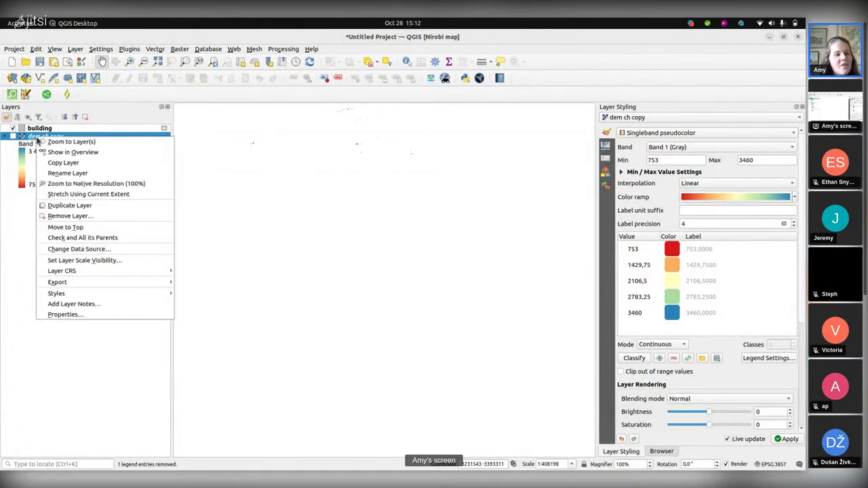
click(92, 205)
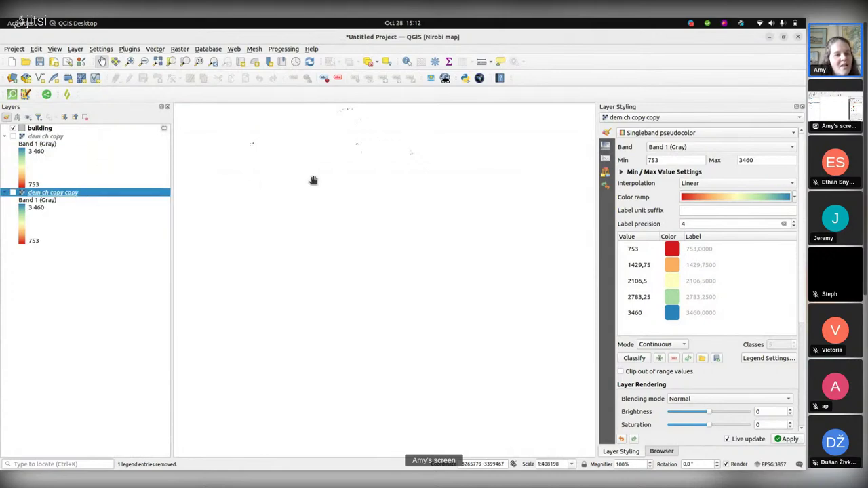
right_click(69, 195)
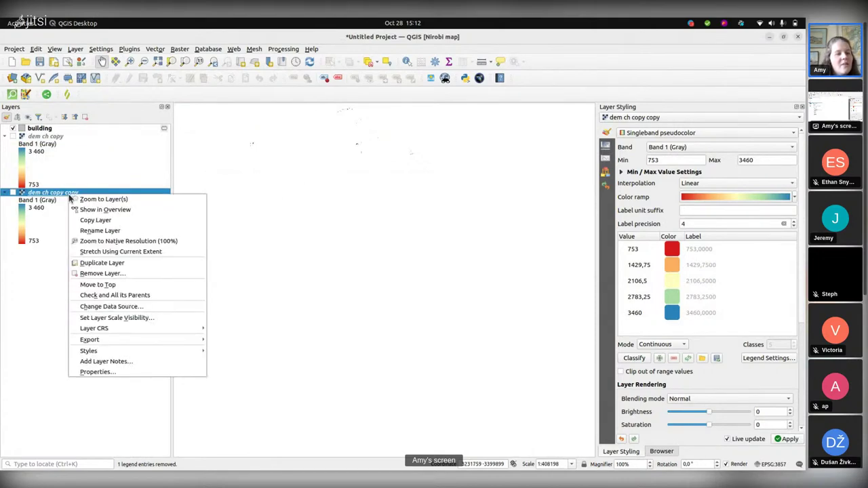
click(95, 231)
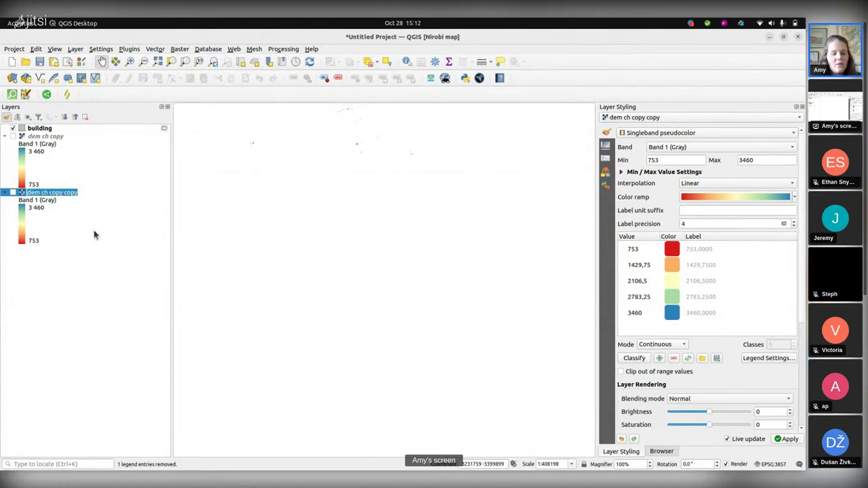
text(Dem)
key(Return)
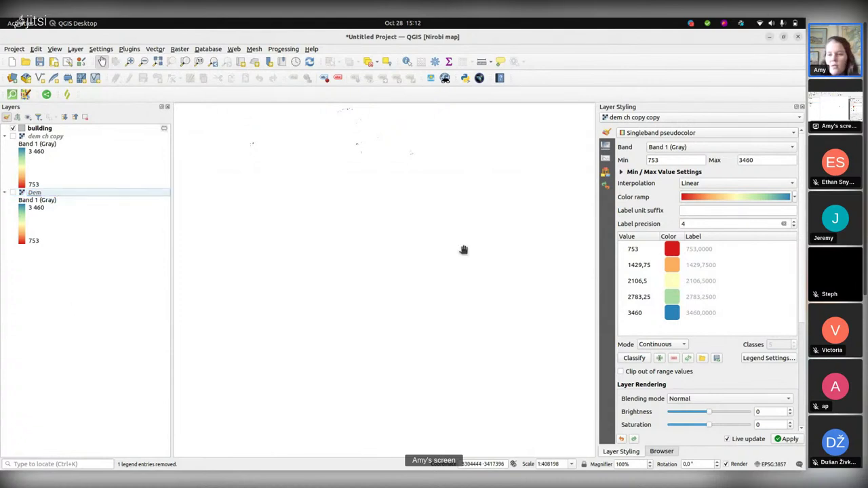
Step: Render the Dem layer as Hillshade and make it visible on the map
click(694, 133)
click(655, 125)
click(662, 135)
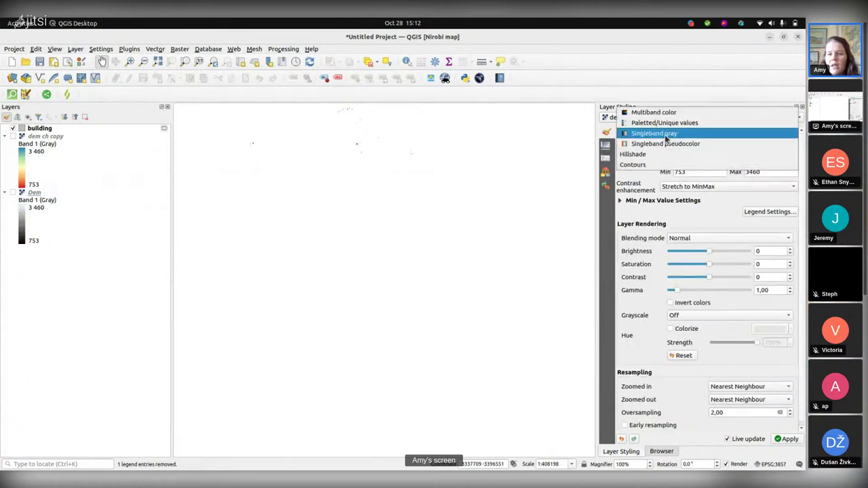
click(706, 154)
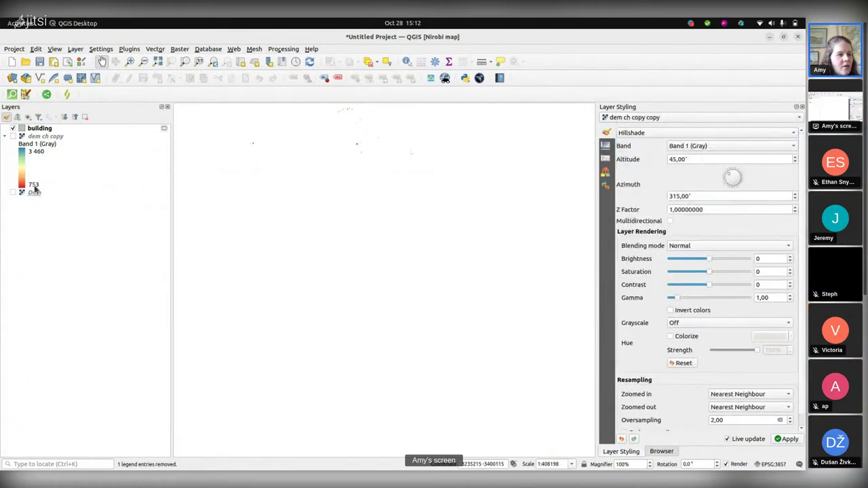
click(14, 193)
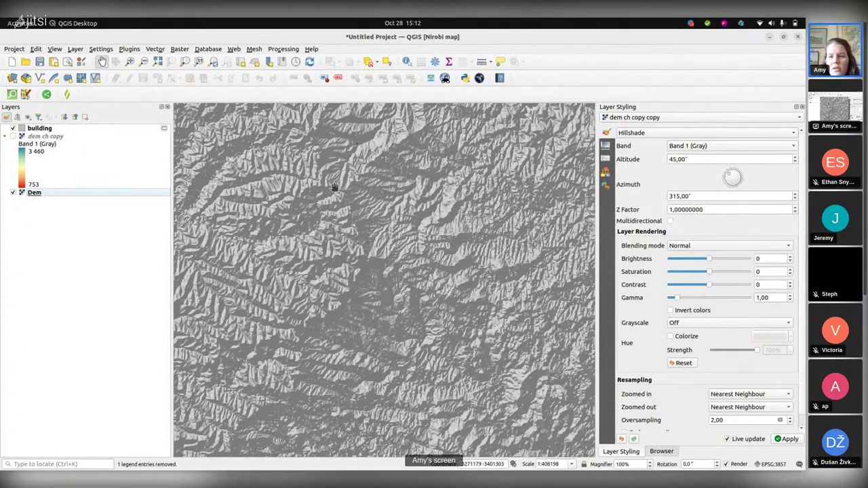
click(605, 157)
drag(741, 146, 684, 145)
click(772, 145)
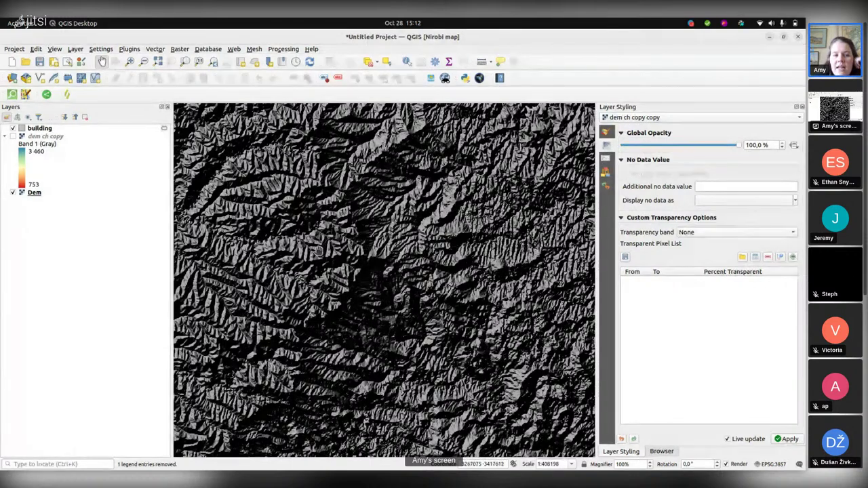
Step: Set the Dem layer's hillshade Z factor to 0.0001 and enable multidirectional shading
click(136, 193)
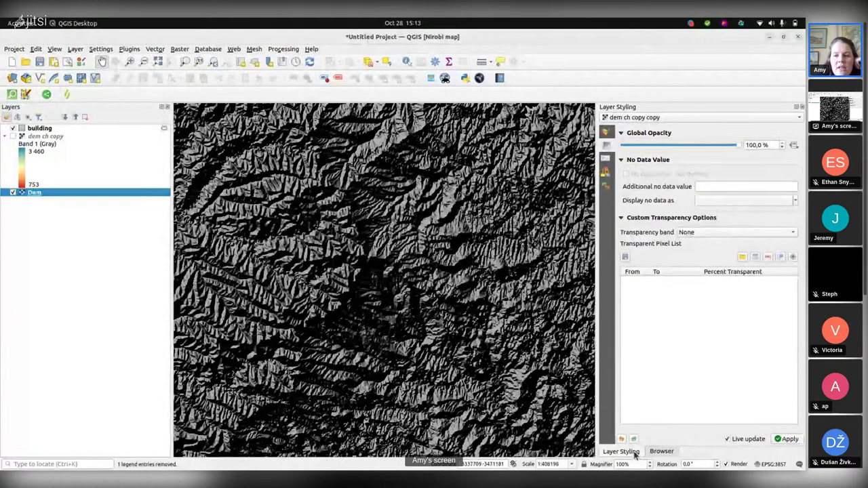
click(606, 132)
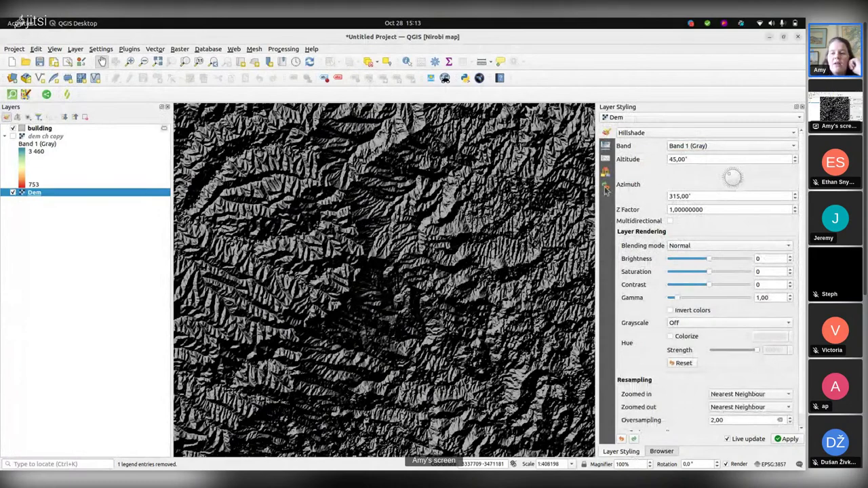
drag(596, 197, 570, 197)
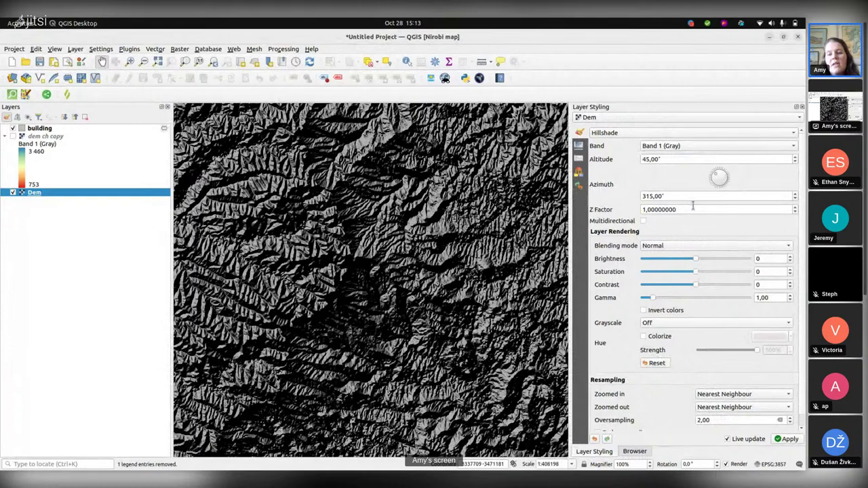
drag(685, 209, 629, 213)
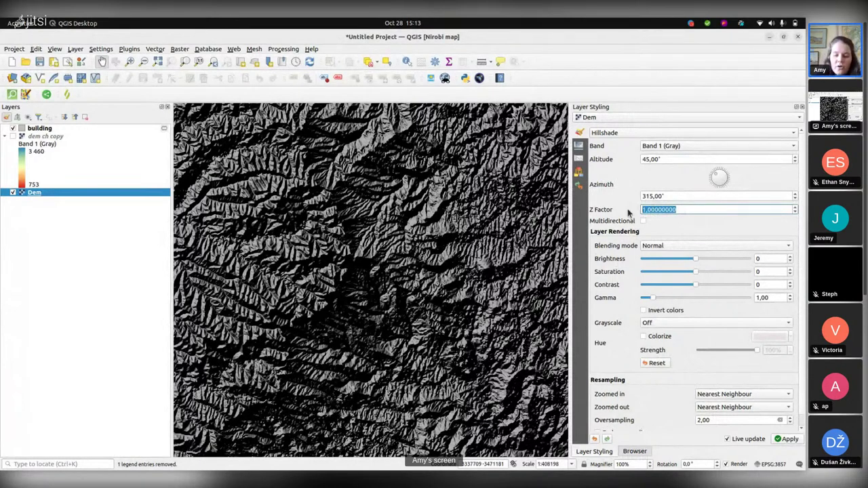
text(0,)
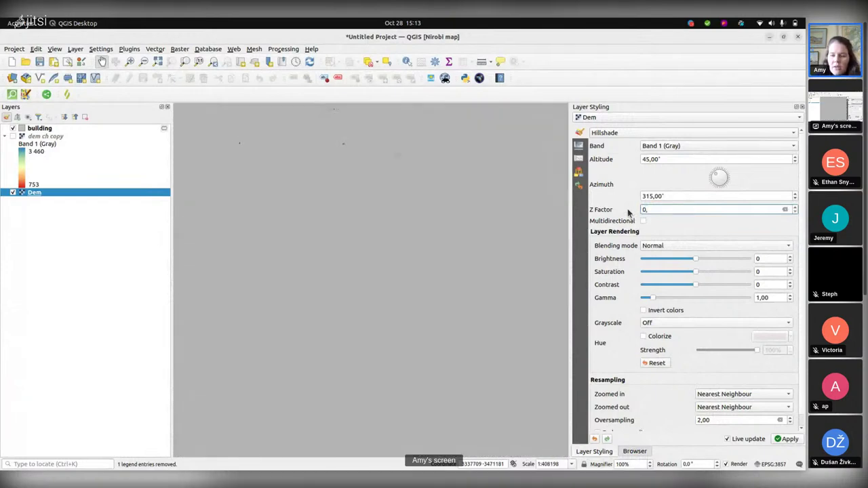
text(0001)
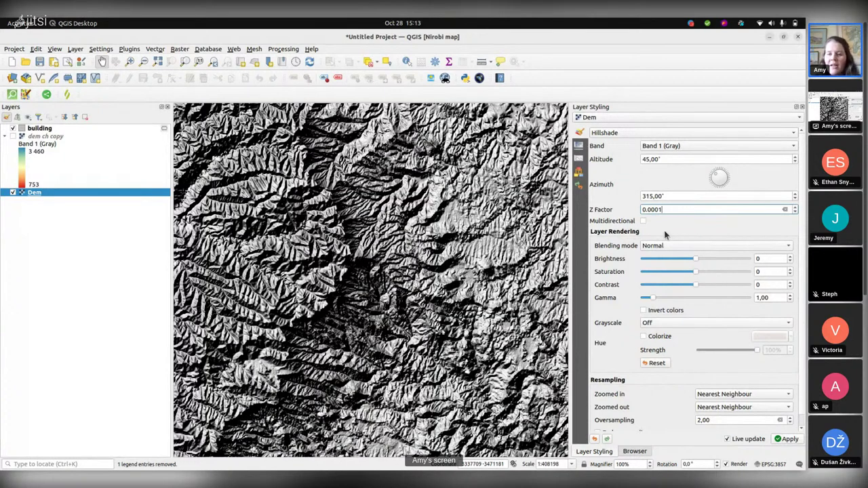
key(Return)
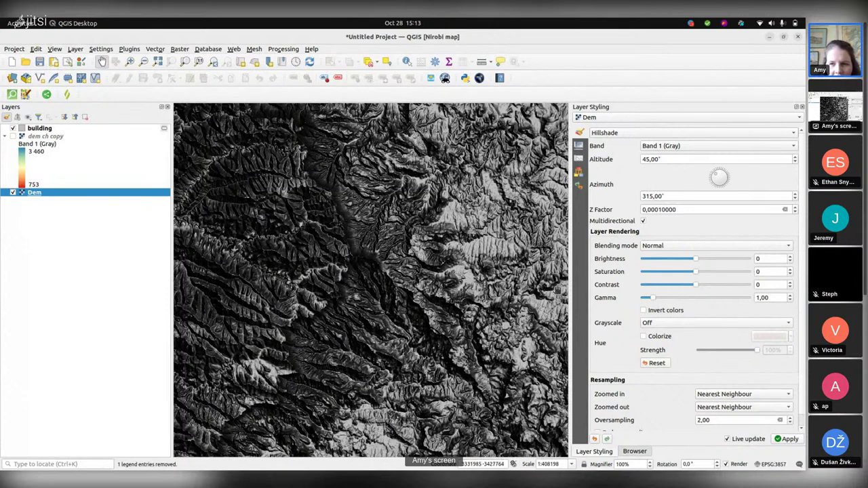
Step: Reduce the Dem hillshade's Z factor to 0.00005
click(663, 209)
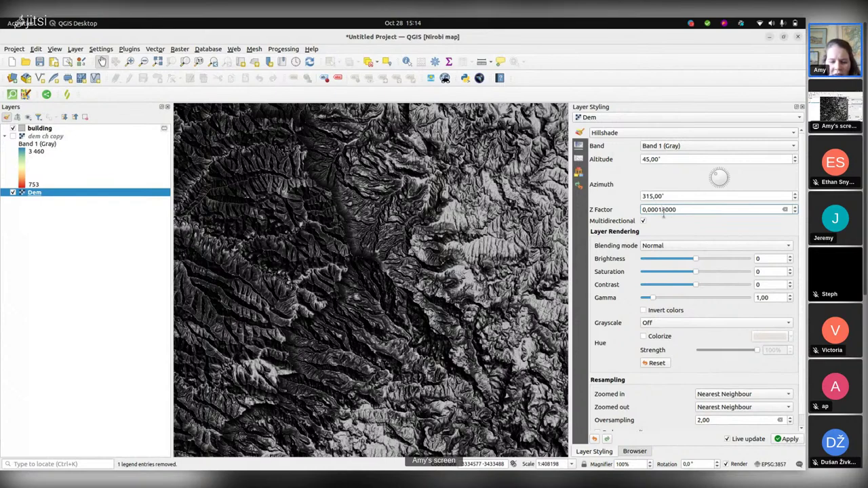
text(2)
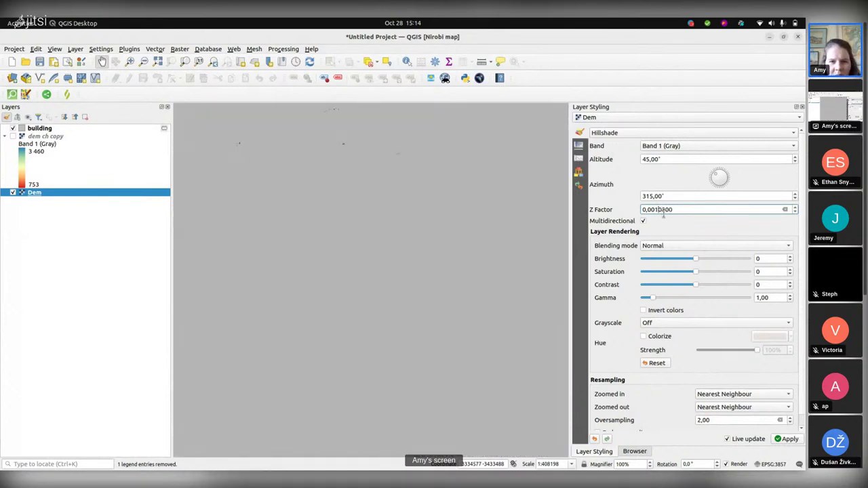
key(BackSpace)
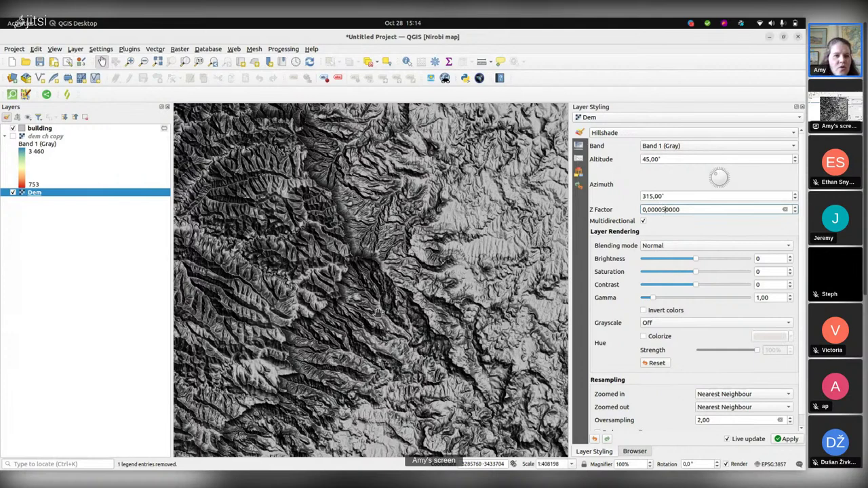
Step: Set the Dem layer's zoomed-in resampling to Cubic and check the smoother terrain at closer and wider scales
click(130, 61)
drag(288, 286, 362, 345)
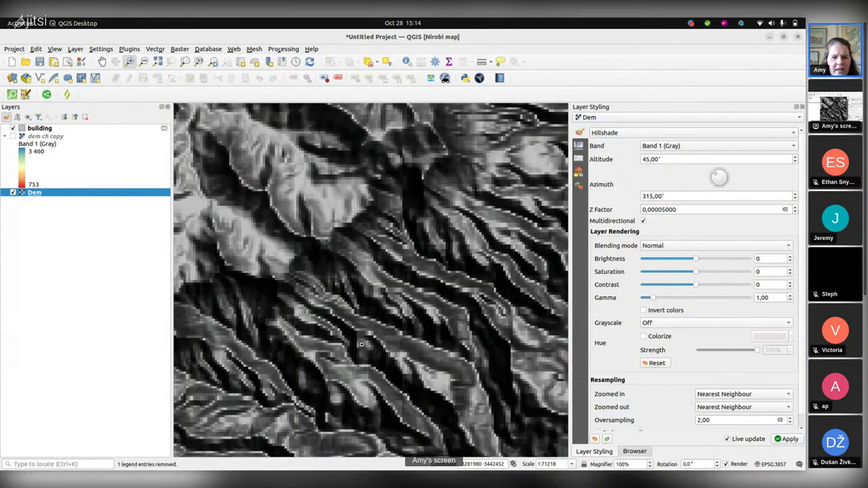
click(784, 399)
click(718, 417)
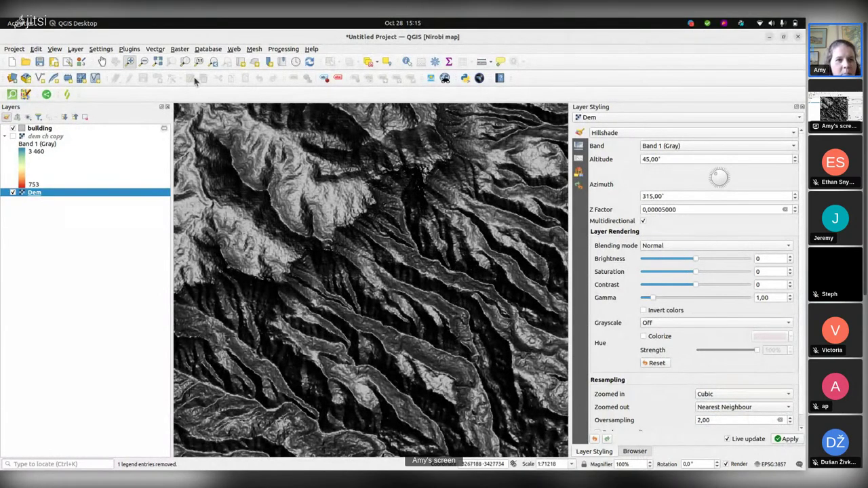
click(143, 61)
drag(258, 128, 563, 346)
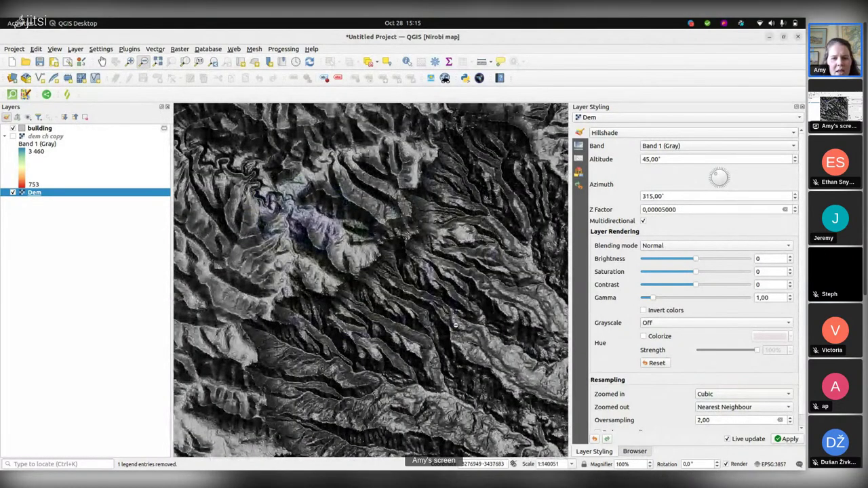
drag(456, 325, 377, 246)
click(100, 62)
drag(355, 233, 294, 241)
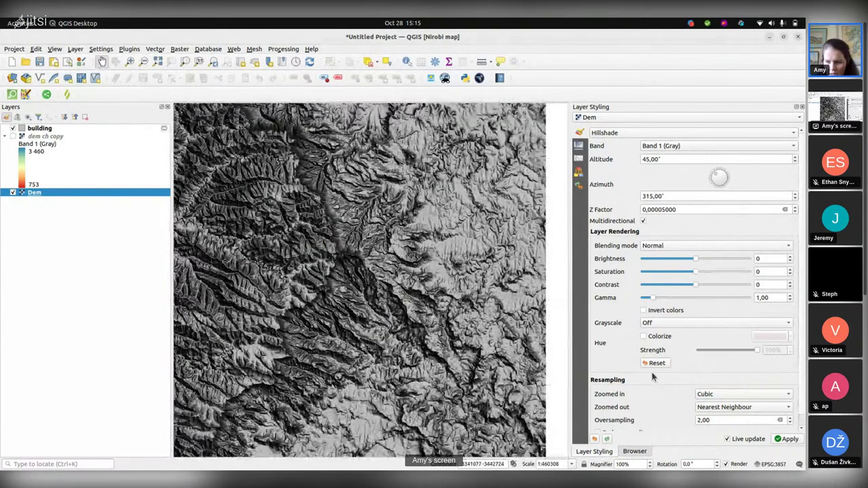
Step: Try Cubic for the Dem layer's zoomed-out resampling, and settle on Bilinear
click(790, 408)
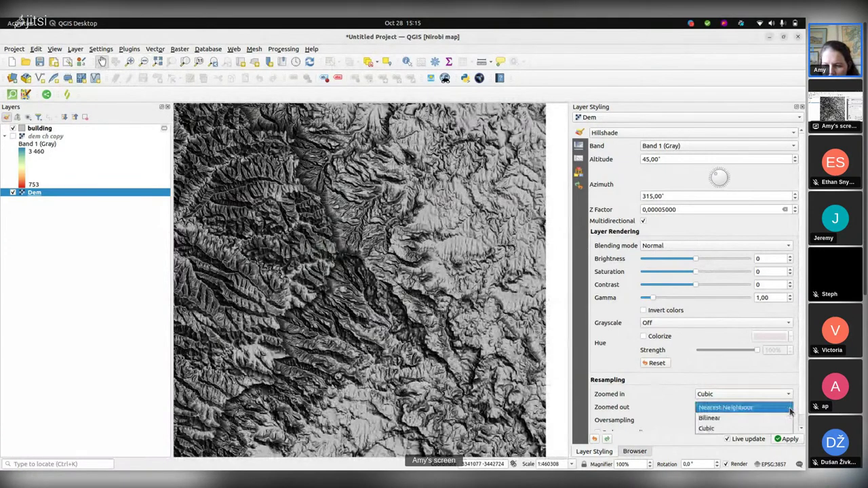
click(722, 419)
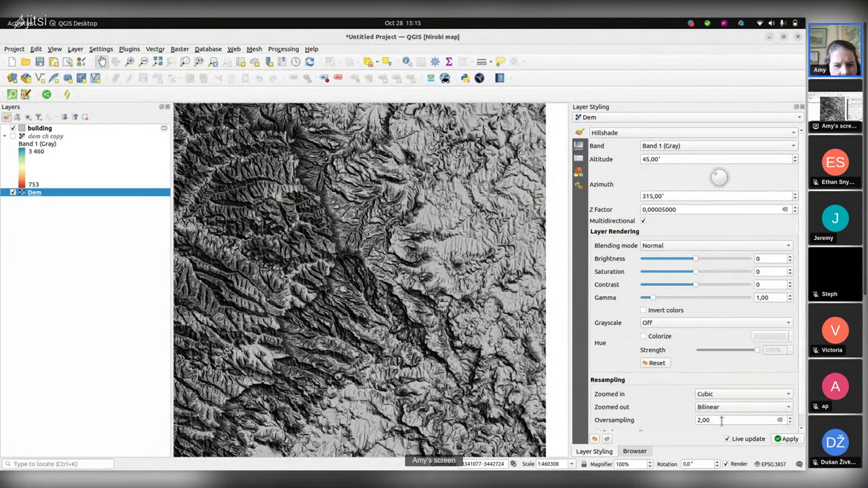
click(791, 407)
click(747, 419)
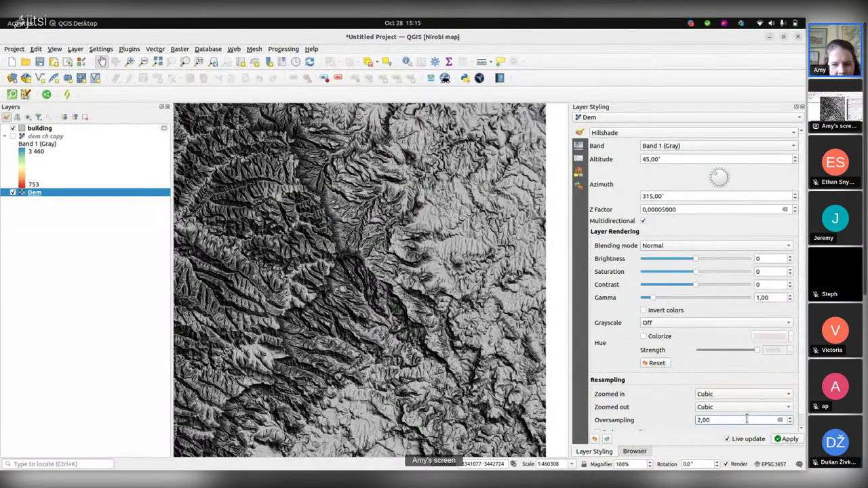
click(781, 408)
click(747, 397)
click(743, 395)
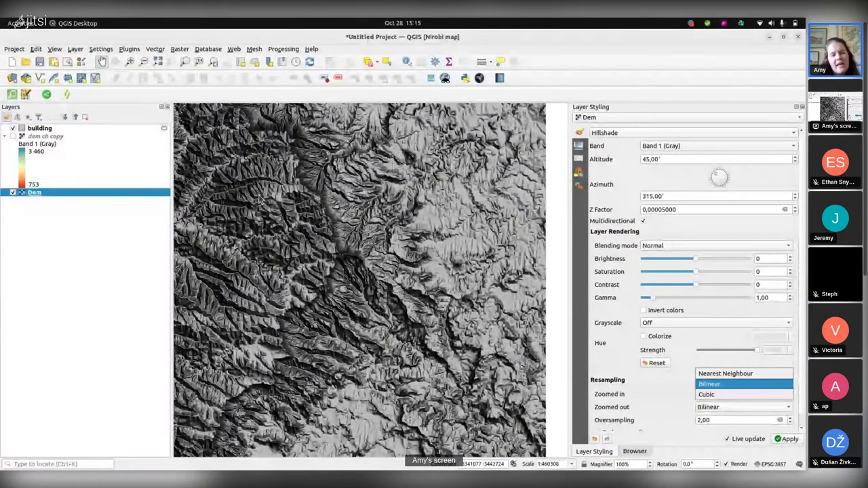
Step: Show the dem ch copy layer over the hillshade and review its opacity and pseudocolor ramp settings
click(13, 137)
click(13, 136)
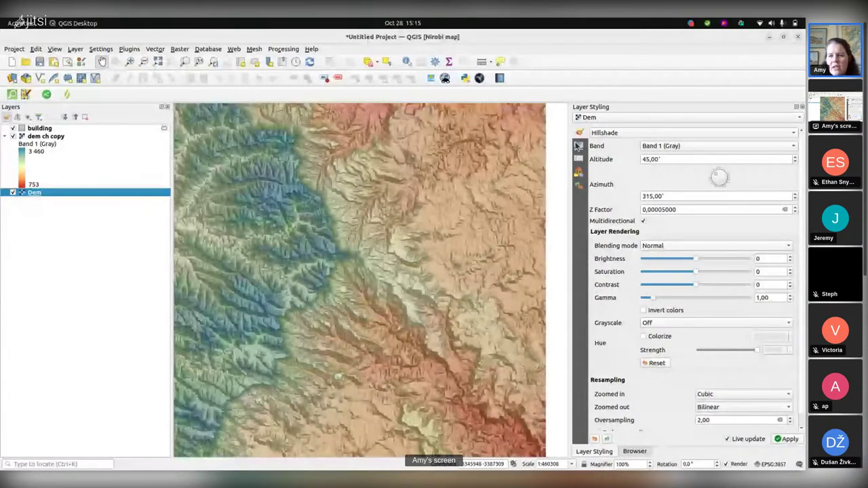
click(578, 146)
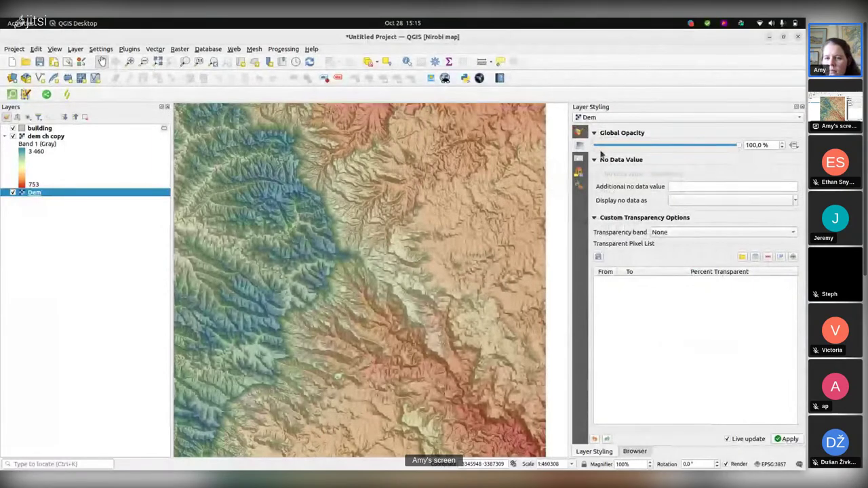
click(68, 138)
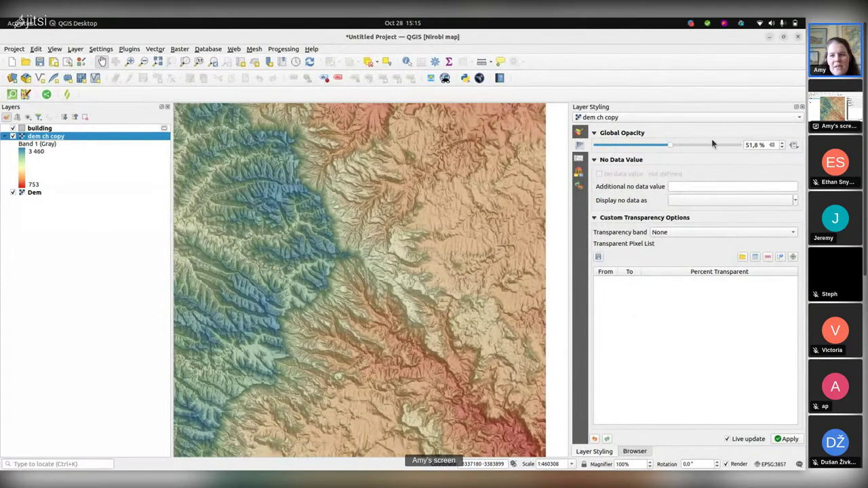
click(580, 134)
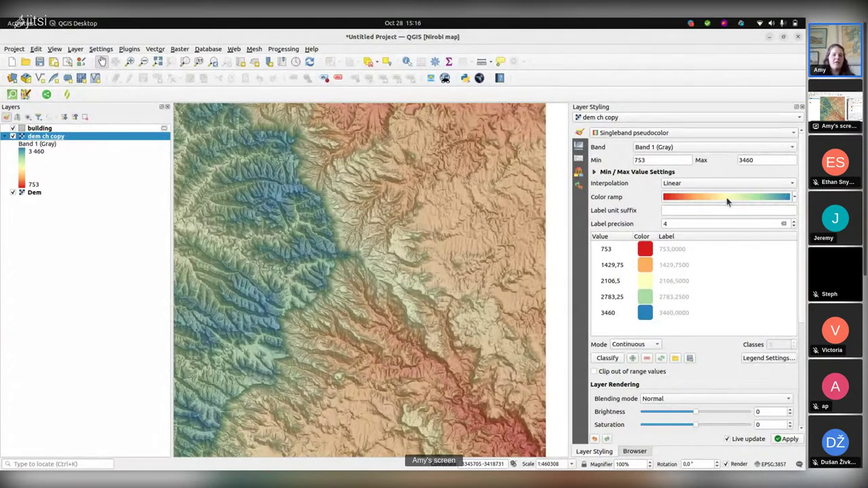
Step: Switch to the Jitsi meeting in Chrome and stop sharing the screen
click(770, 40)
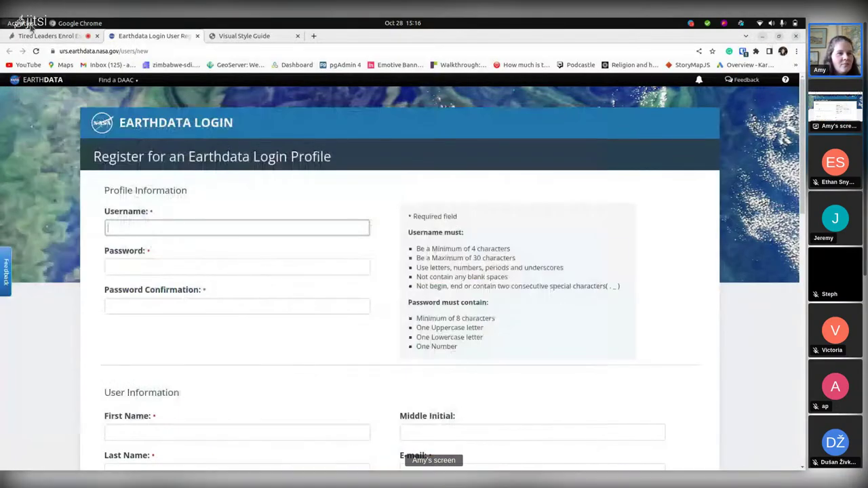
click(39, 35)
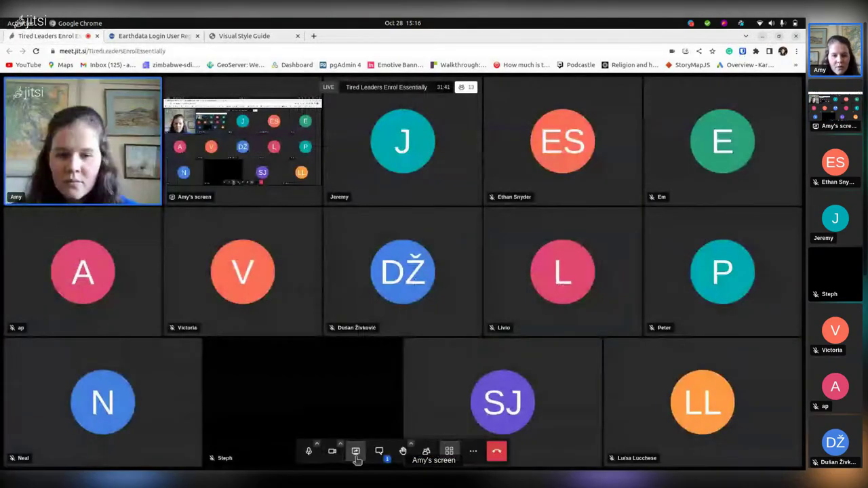
click(356, 456)
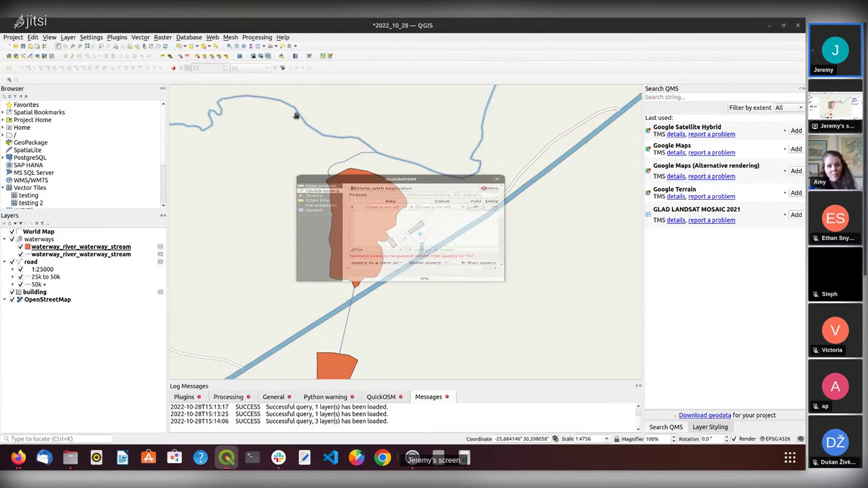
Step: Enlarge the QuickOSM dialog, look over its map presets and quick query options, and close it
drag(298, 234, 184, 235)
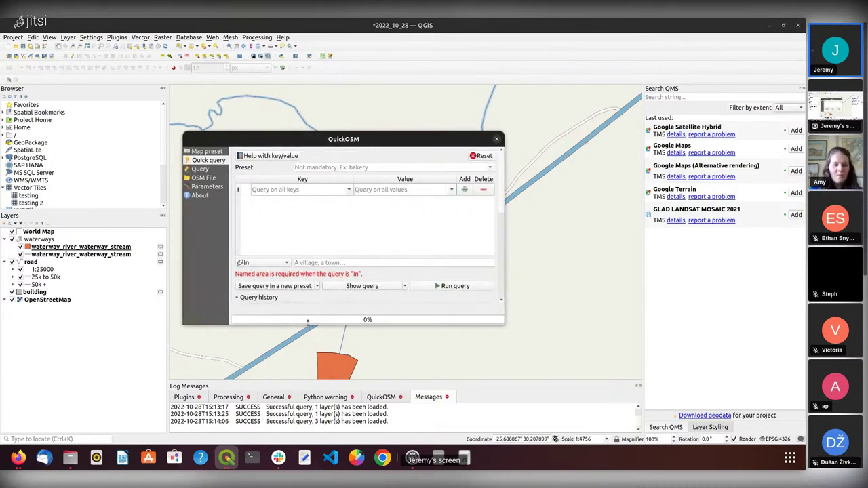
drag(307, 322, 307, 348)
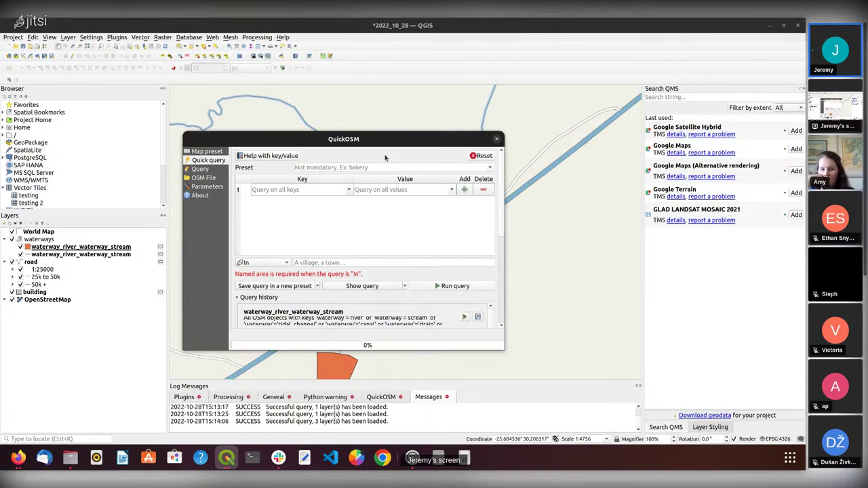
click(198, 153)
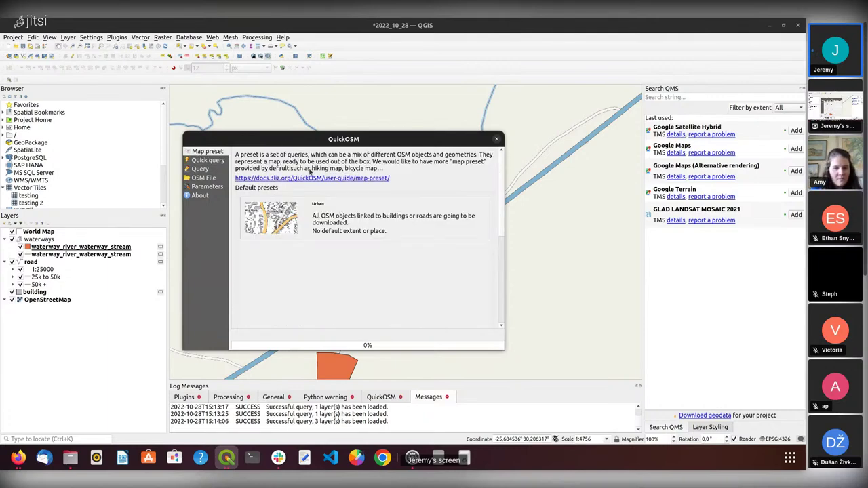
click(208, 160)
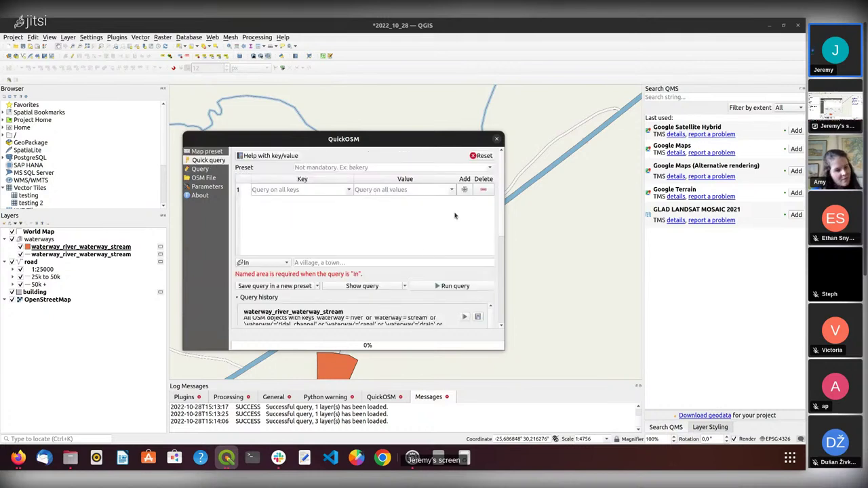
click(496, 138)
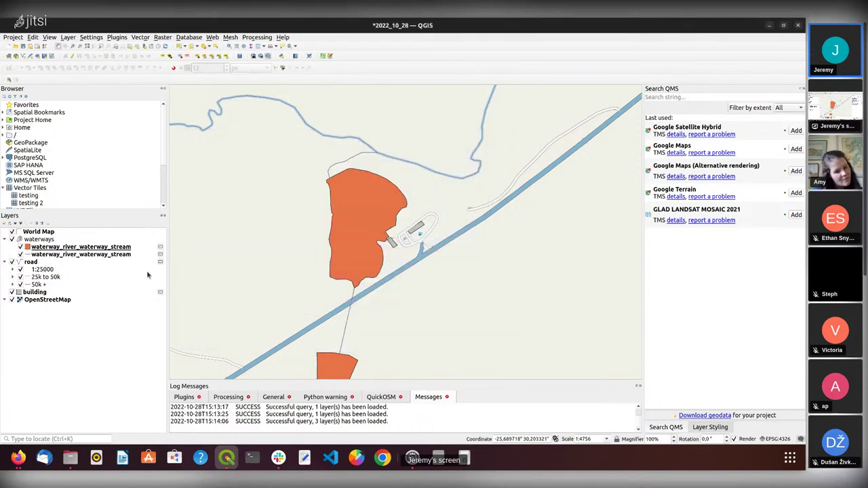
Step: Hide the waterways, road and building layers to compare them with the OpenStreetMap base, and show them again
click(18, 240)
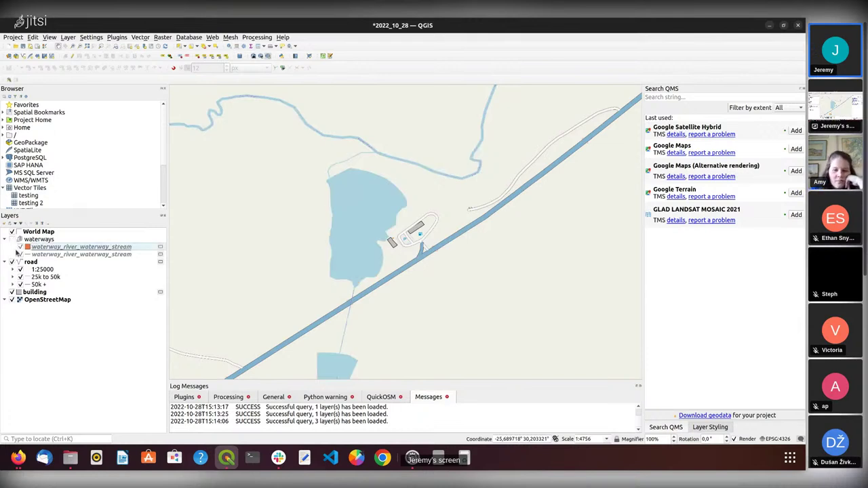
click(13, 263)
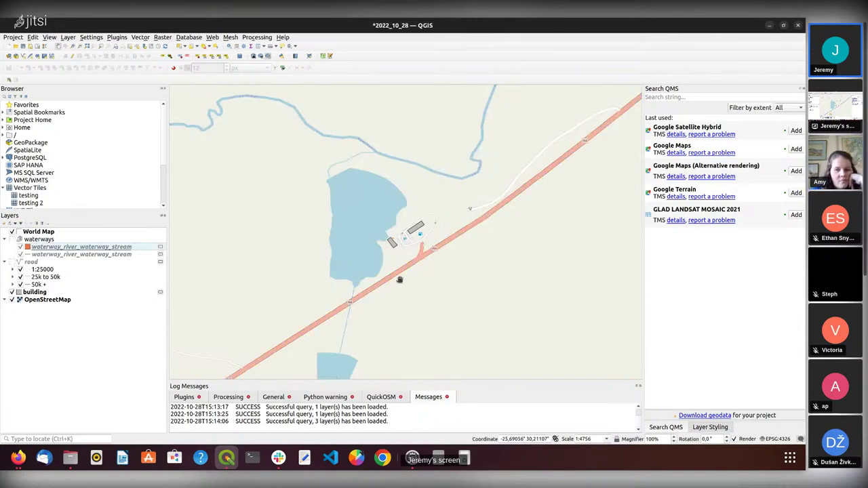
click(14, 293)
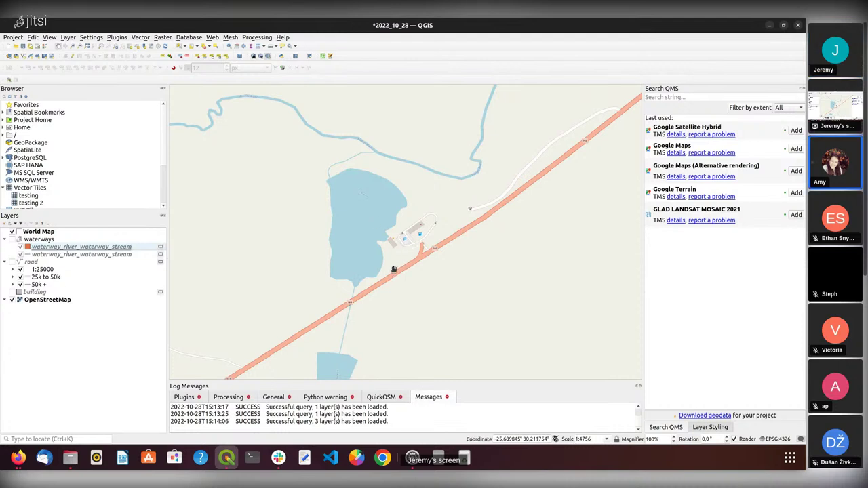
click(19, 247)
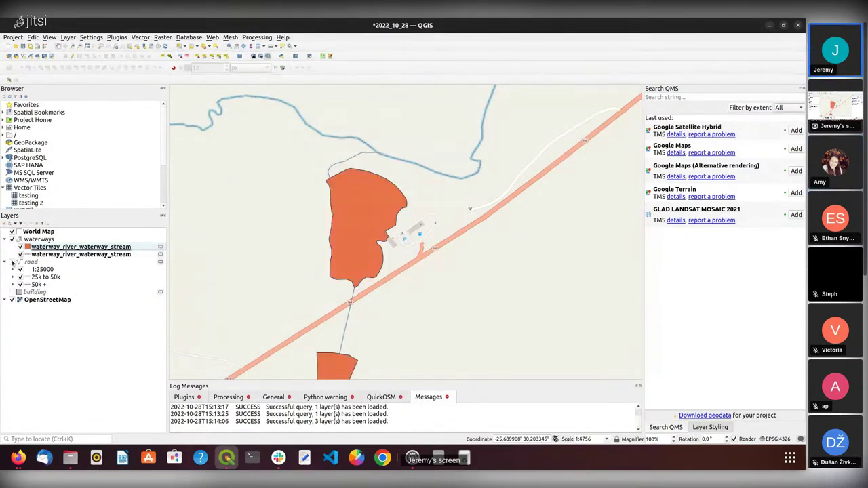
click(11, 261)
click(11, 292)
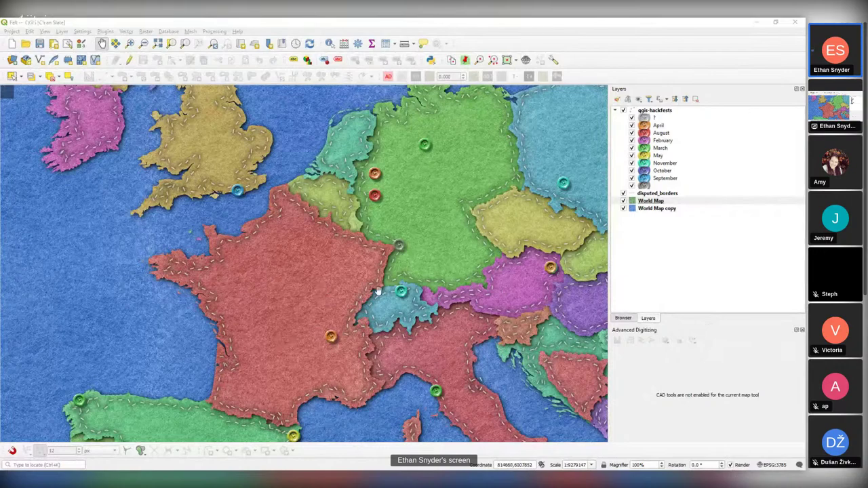
Step: Examine the felt-style map across Europe, including the stitched World Map layer and the qgis-hackfests button markers
drag(470, 303, 400, 288)
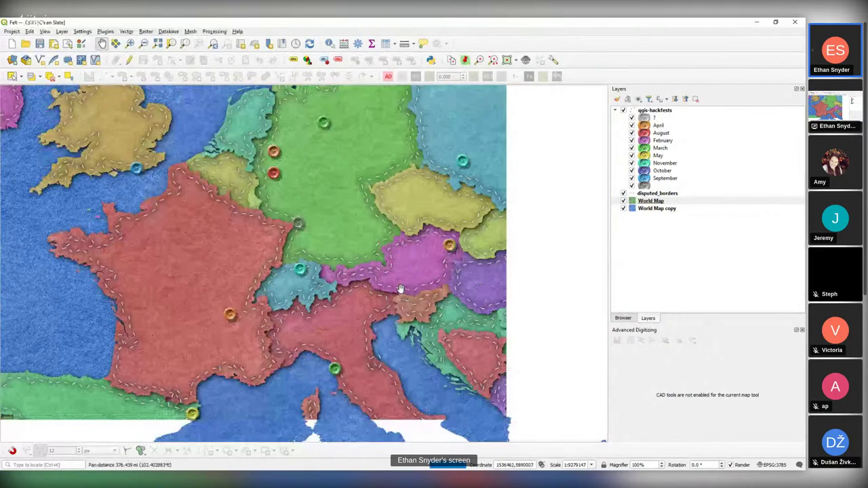
drag(246, 257, 357, 263)
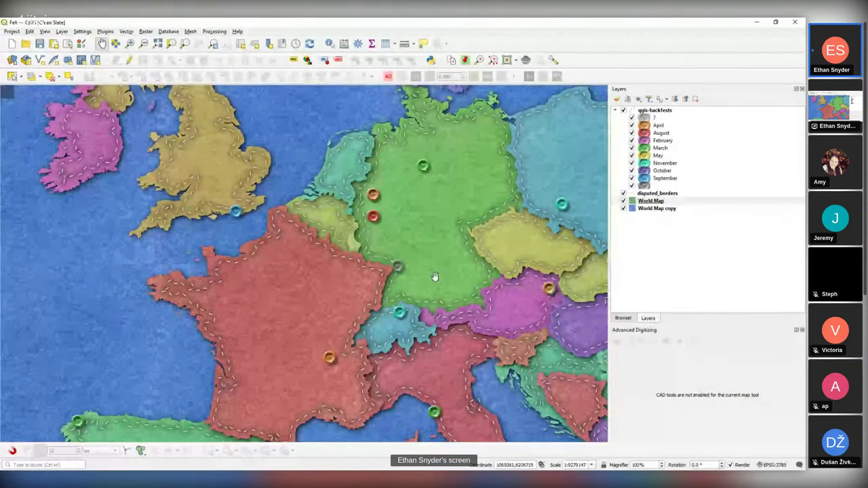
drag(585, 304, 527, 180)
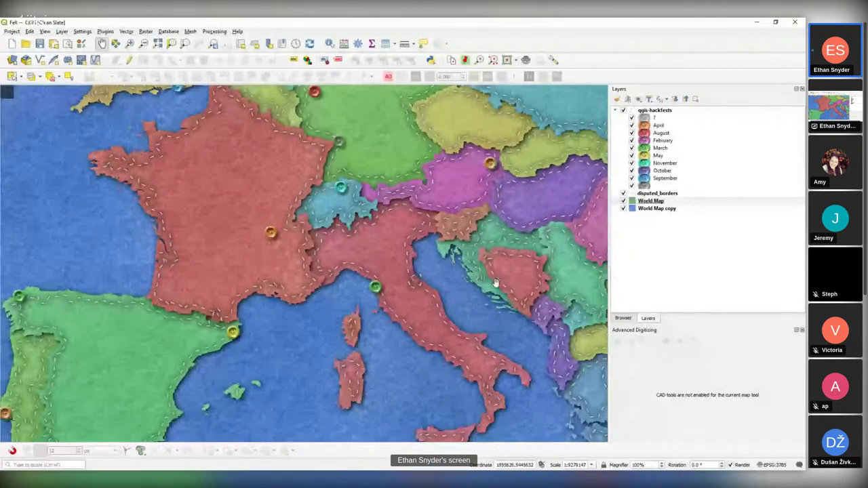
drag(377, 174, 370, 295)
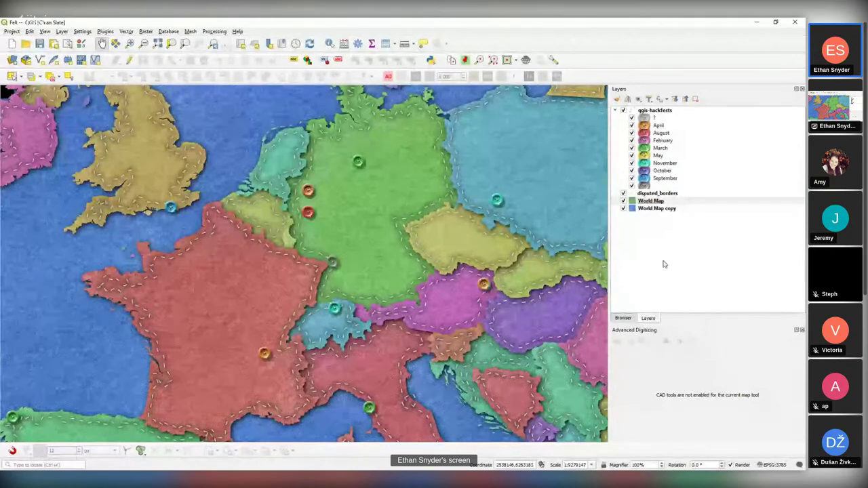
click(665, 200)
click(663, 112)
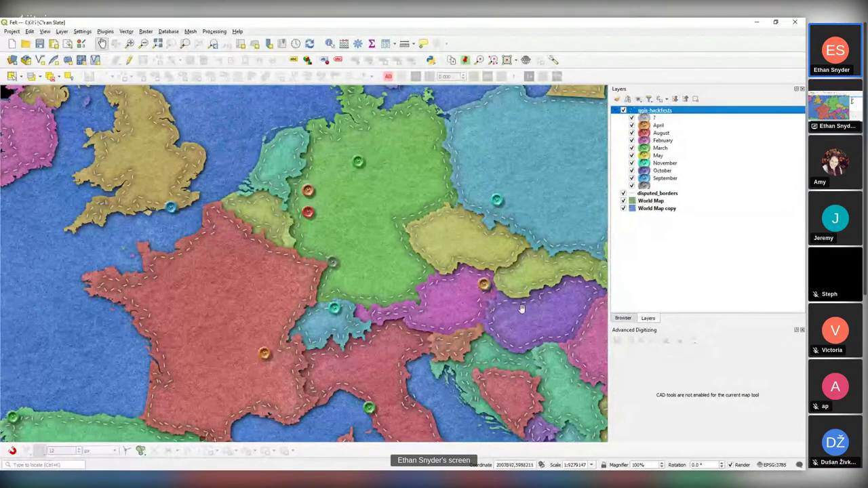
drag(504, 264, 532, 289)
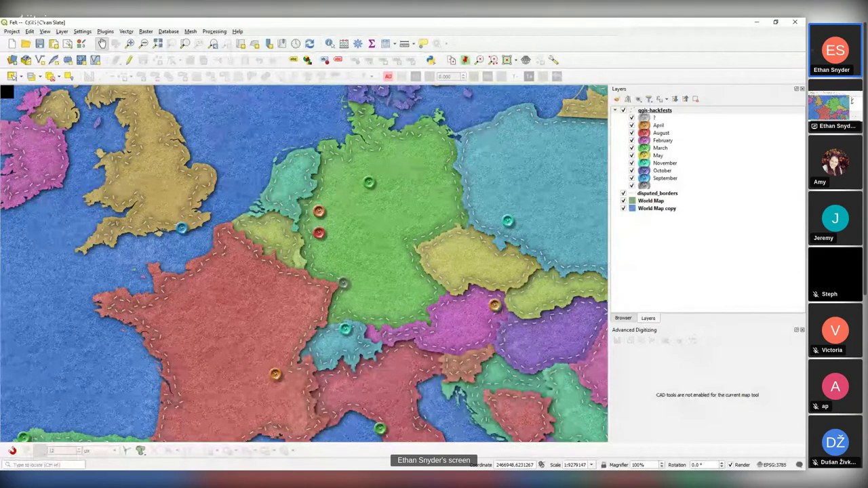
Step: Switch to the QGIS Freestyle project and hide the Contours-1m layer to expose the shaded island terrain
key(alt+Tab)
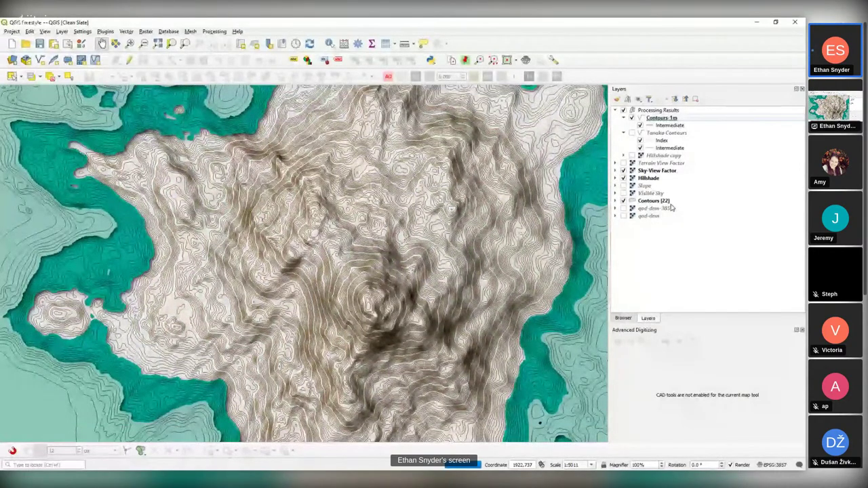
mouse_move(671, 203)
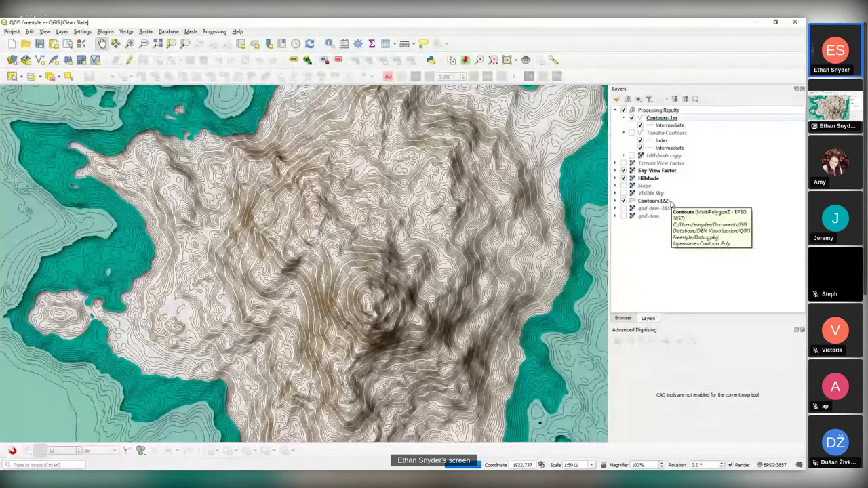
click(669, 172)
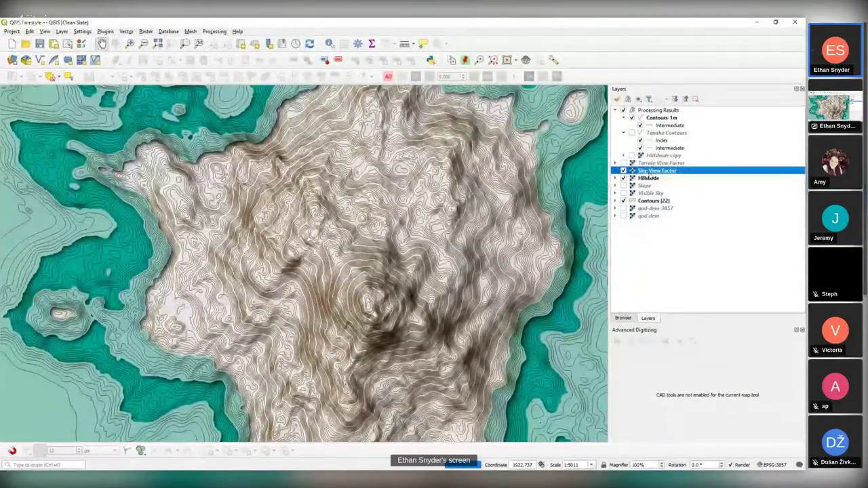
click(631, 117)
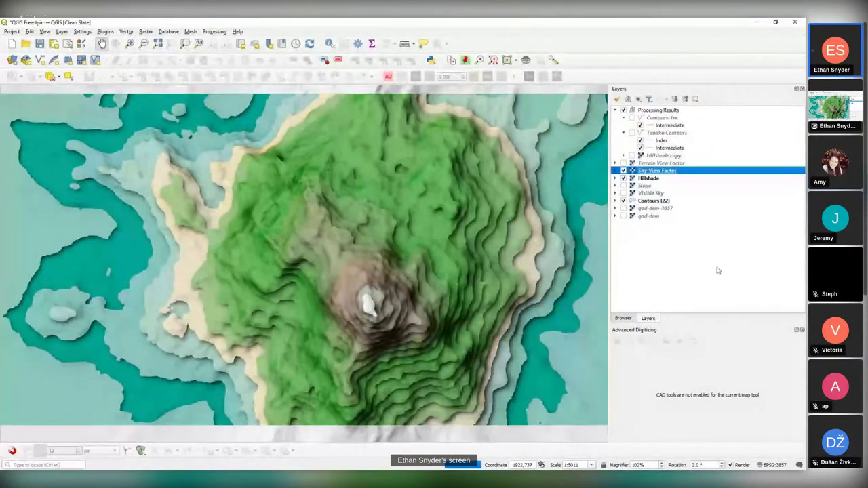
drag(415, 291, 397, 242)
Step: Hide the Sky-View Factor and Contours [22] layers to isolate the Hillshade layer
click(624, 171)
click(624, 171)
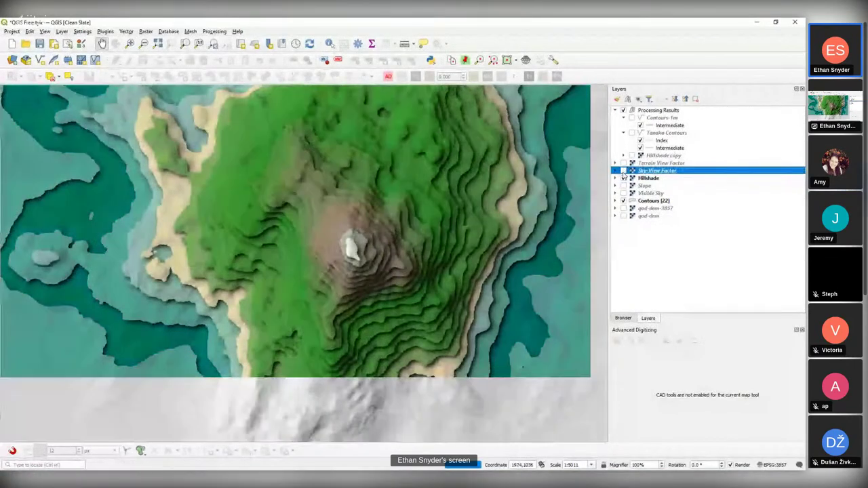
click(678, 177)
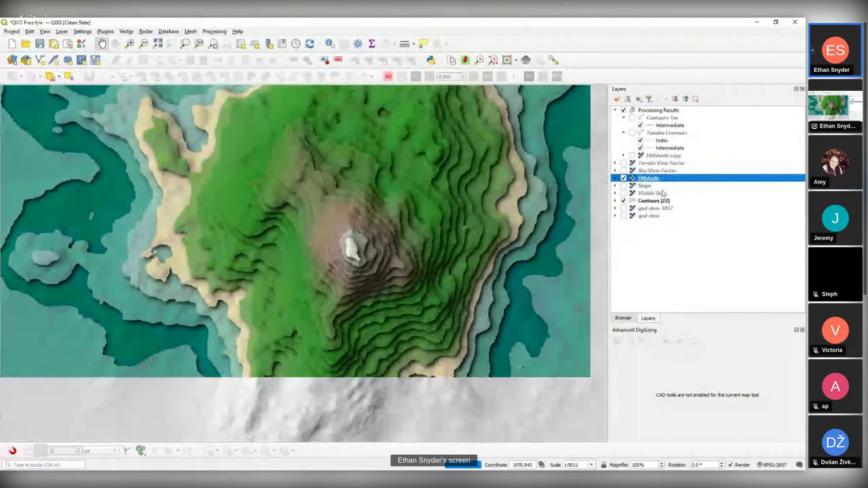
click(666, 201)
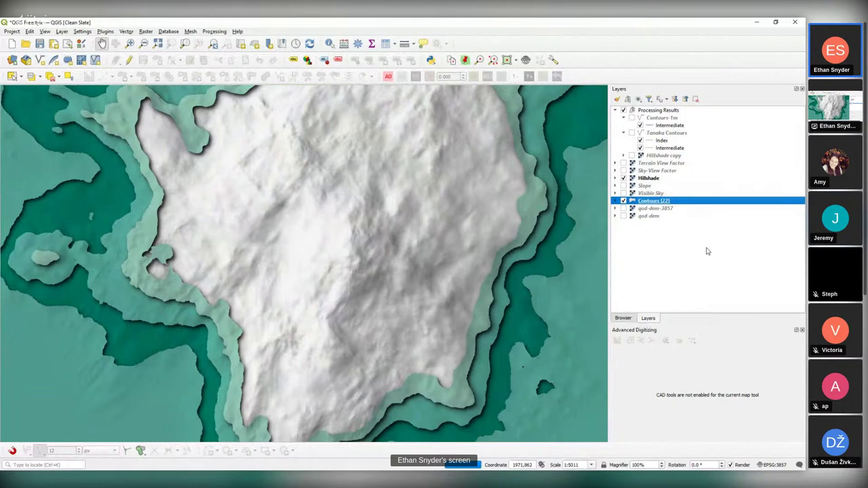
click(649, 178)
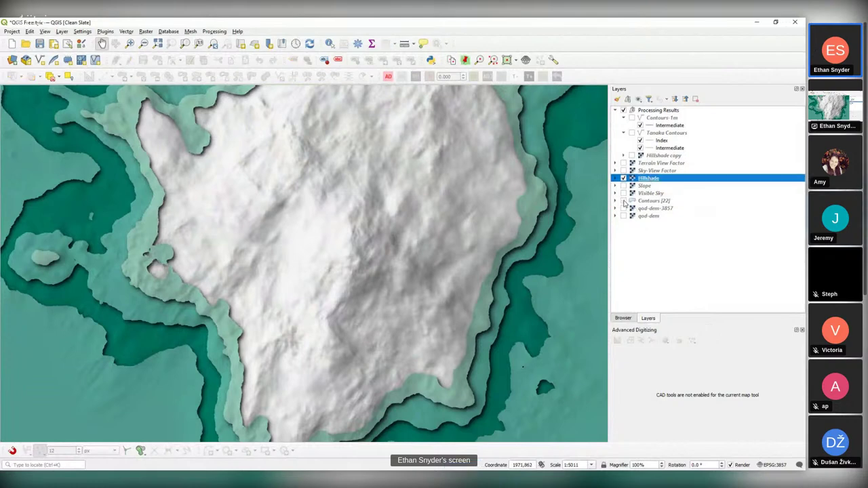
Step: Hide the Contours [22] layer and stack the Sky-View Factor, Terrain View Factor, Slope and Visible Sky layers with the Hillshade
click(624, 202)
drag(393, 225, 357, 240)
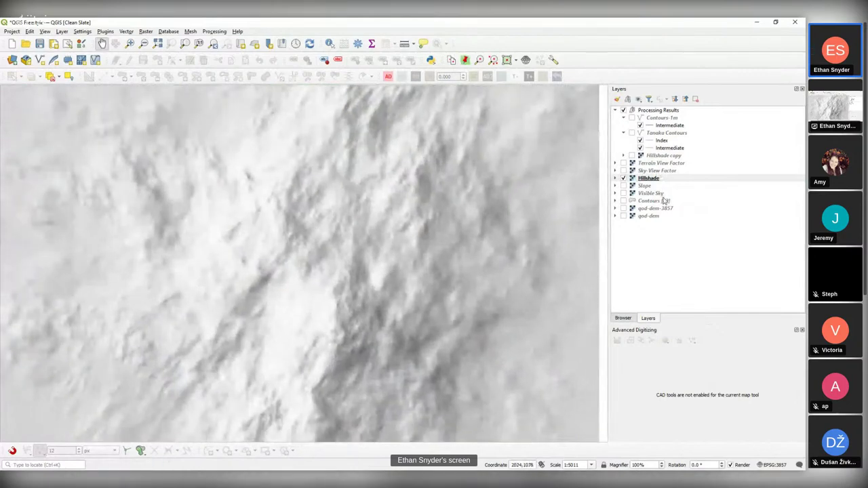
click(624, 170)
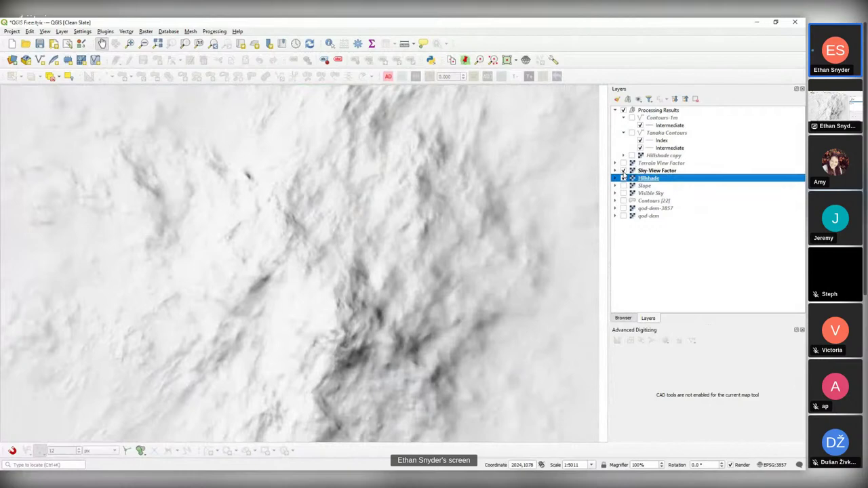
click(624, 164)
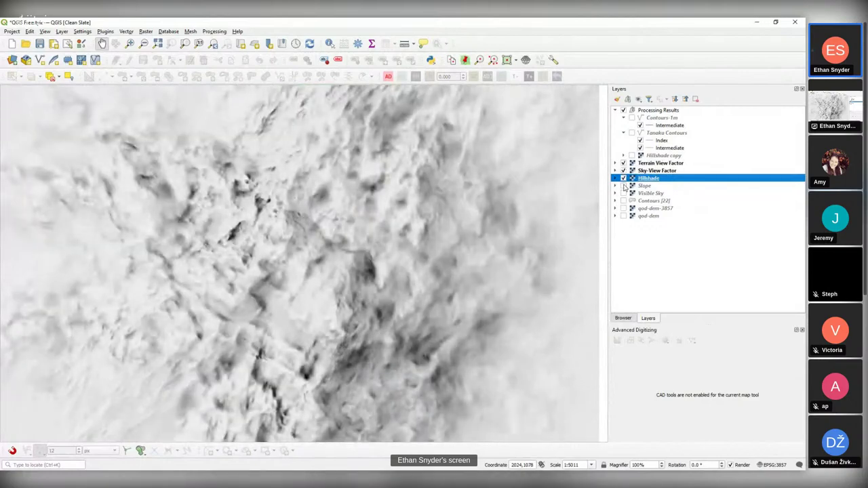
click(623, 185)
drag(529, 232, 568, 162)
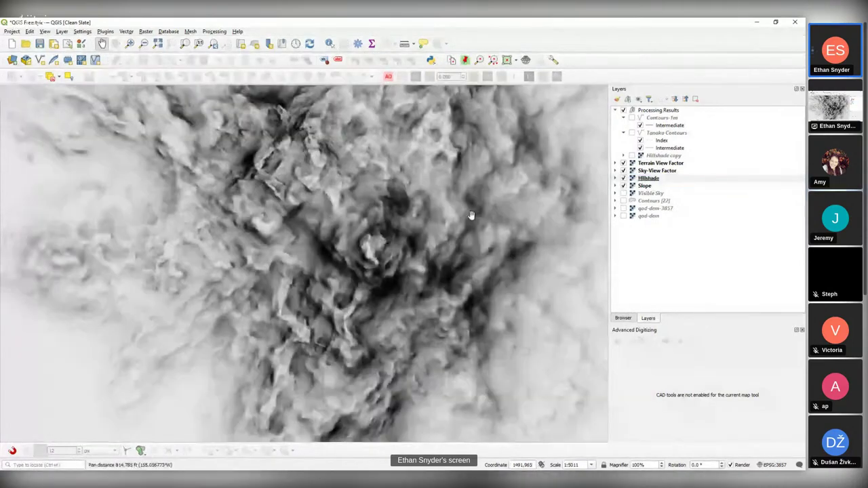
click(624, 194)
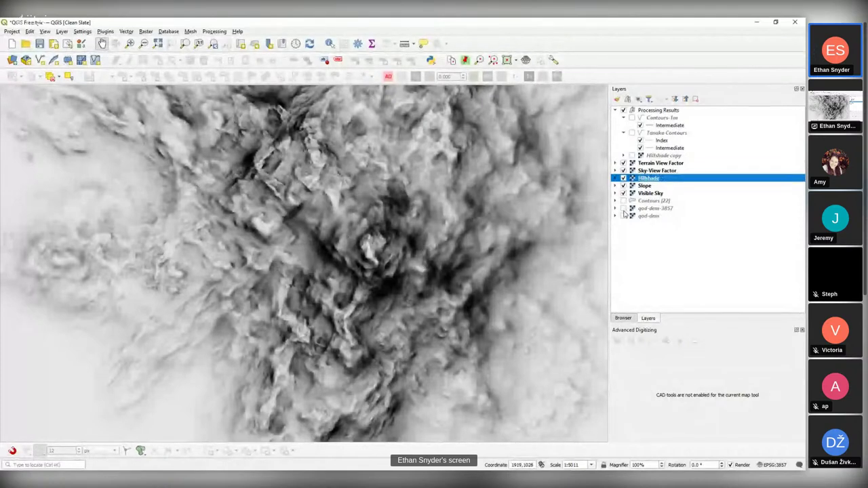
Step: Expand the qod-dem-3857 layer's legend and show the layer to colour the combined terrain relief
click(616, 210)
click(616, 210)
click(616, 210)
click(624, 209)
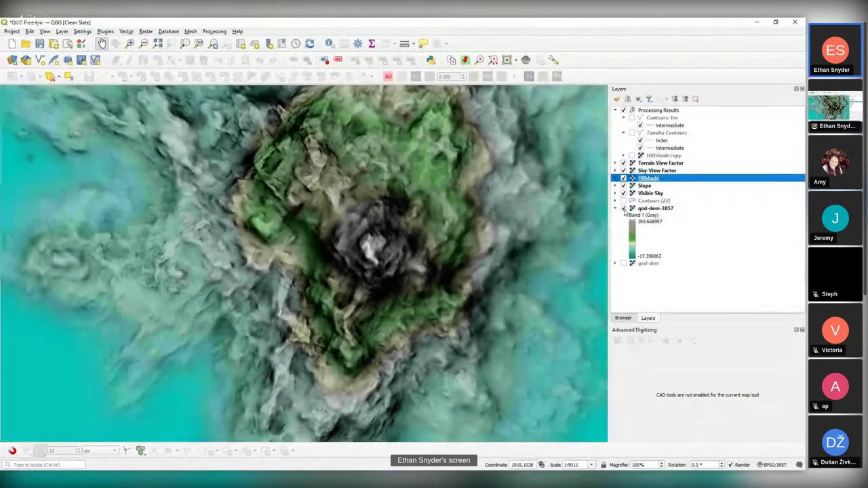
drag(411, 202, 388, 242)
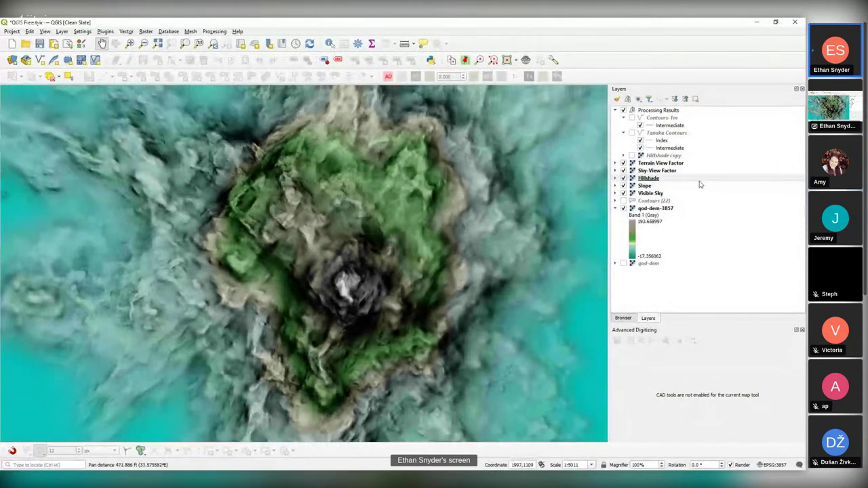
Step: Hide the Visible Sky, Hillshade, Sky-View Factor and Terrain View Factor layers, leaving only Slope over the coloured elevation layer
click(624, 193)
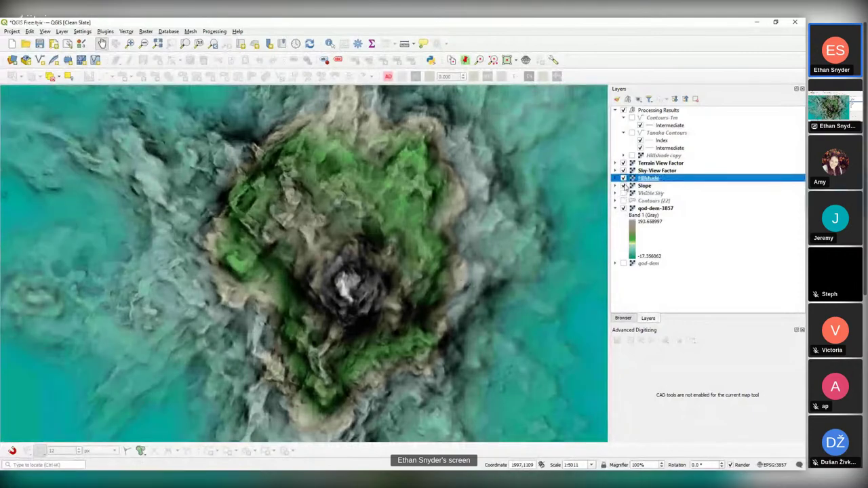
click(624, 178)
click(623, 179)
click(623, 178)
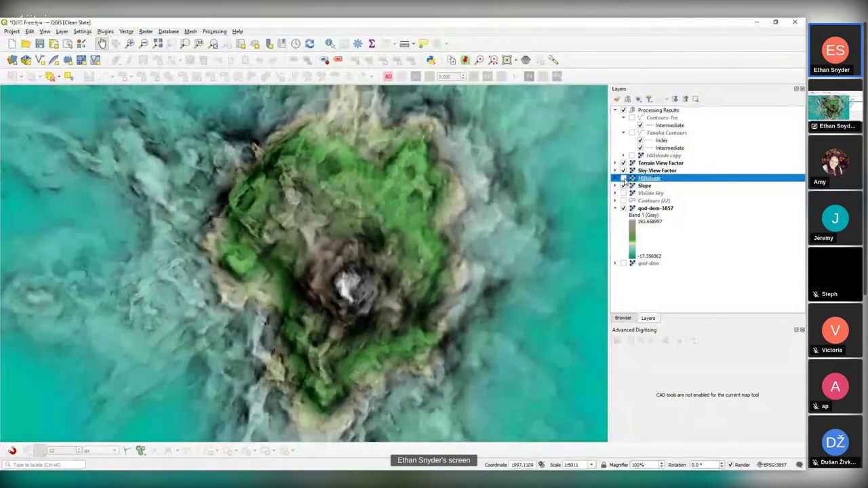
click(623, 171)
click(624, 163)
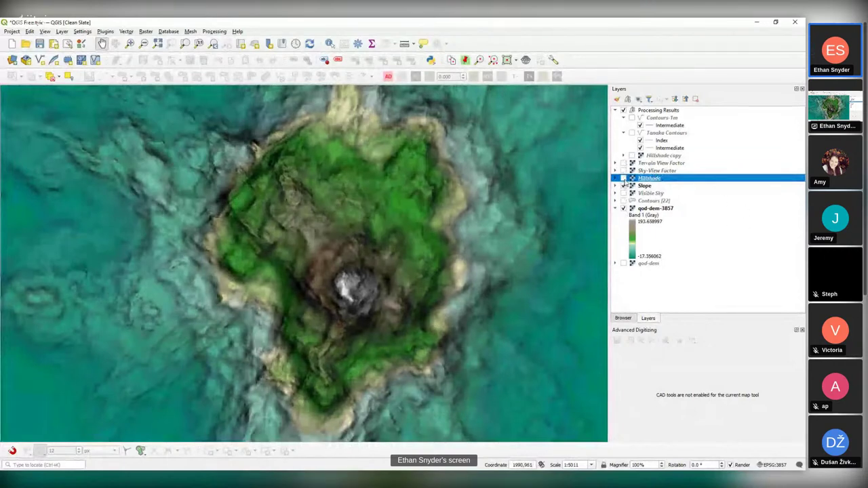
Step: Show the Hillshade layer for comparison, and hide it together with Slope to isolate the qod-dem-3857 layer
click(624, 179)
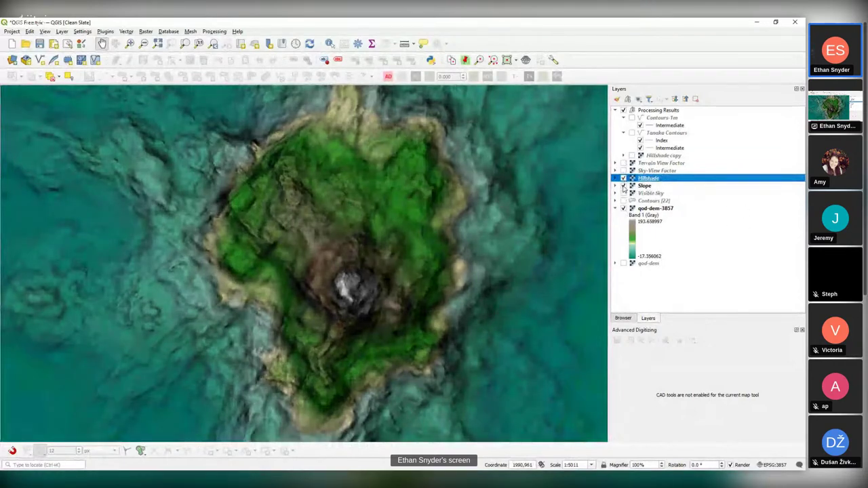
click(623, 186)
click(623, 179)
click(643, 209)
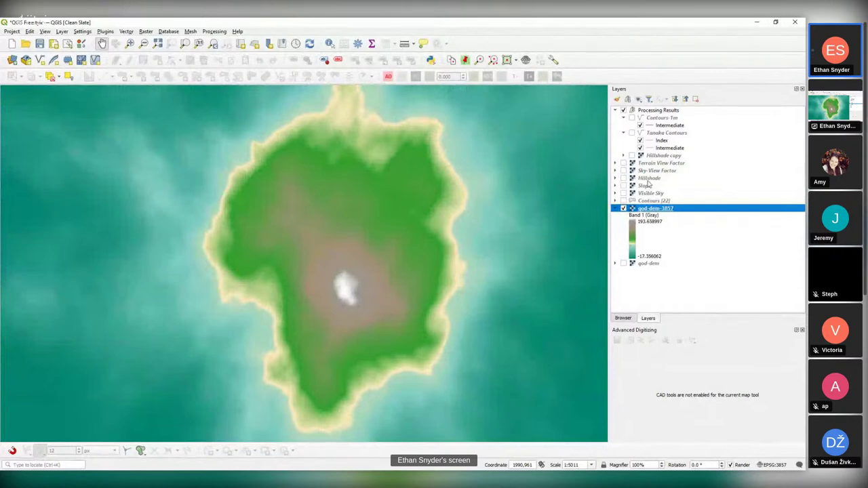
Step: Review the Hillshade layer's blending mode in its styling settings and close them
click(648, 179)
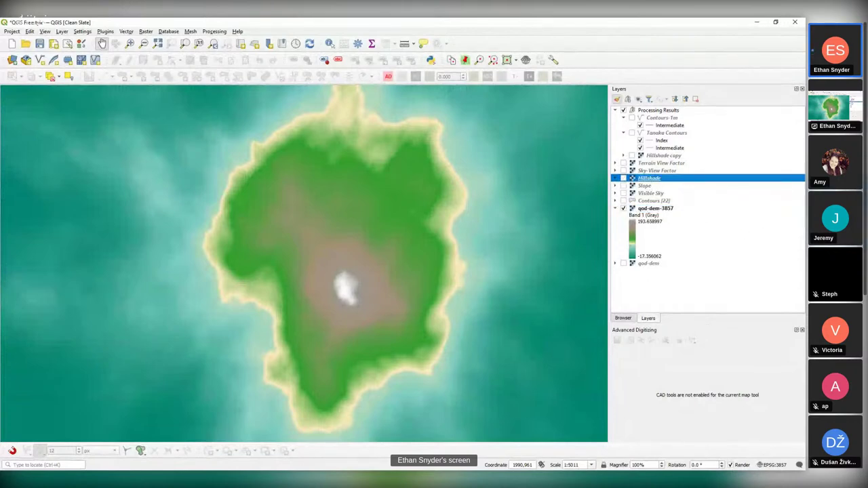
key(F7)
double_click(555, 38)
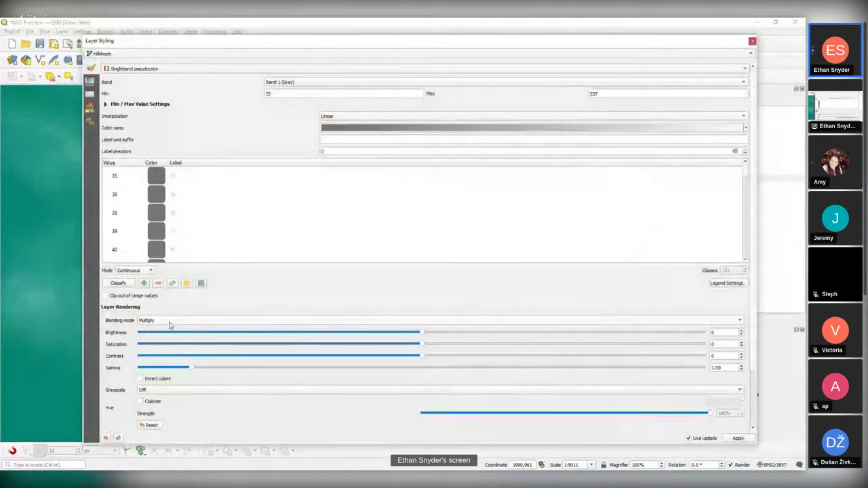
drag(373, 41, 417, 47)
key(F7)
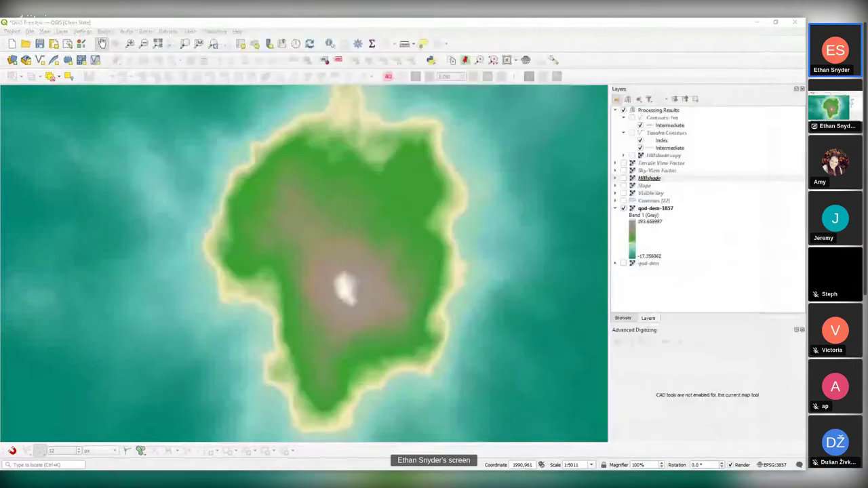
Step: Show the Hillshade layer, review the Slope layer's blending mode in its styling settings, and show Slope as well
click(624, 178)
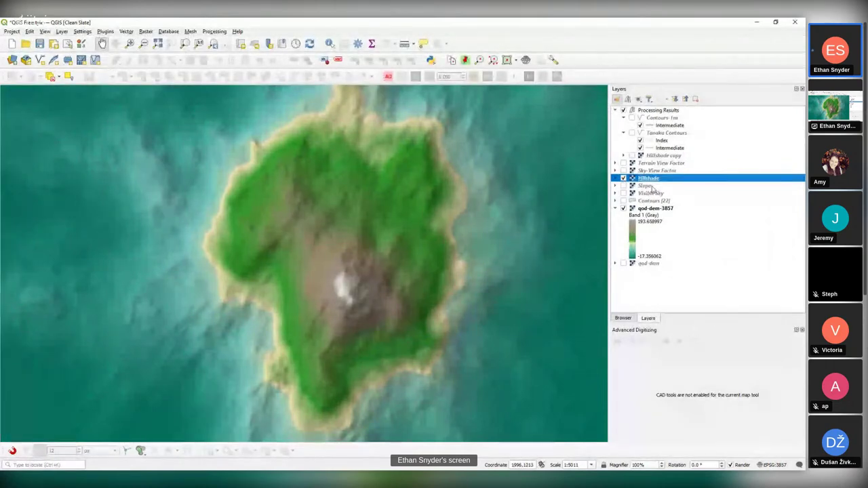
click(647, 185)
key(F7)
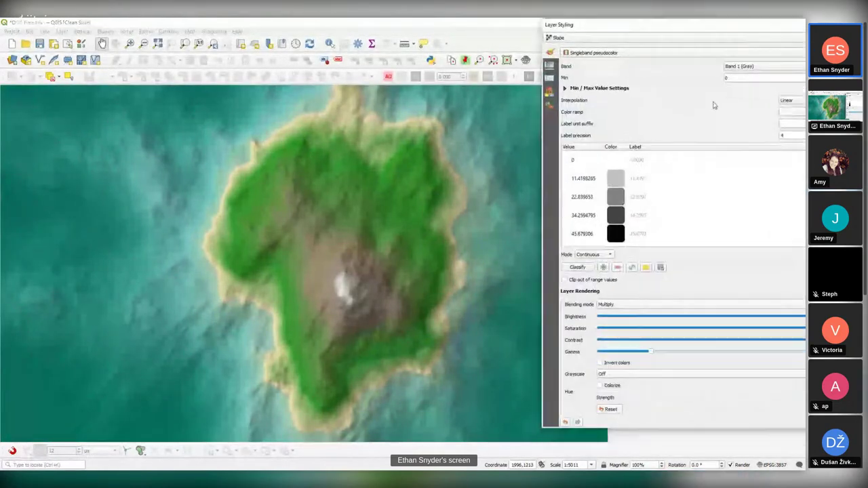
key(F7)
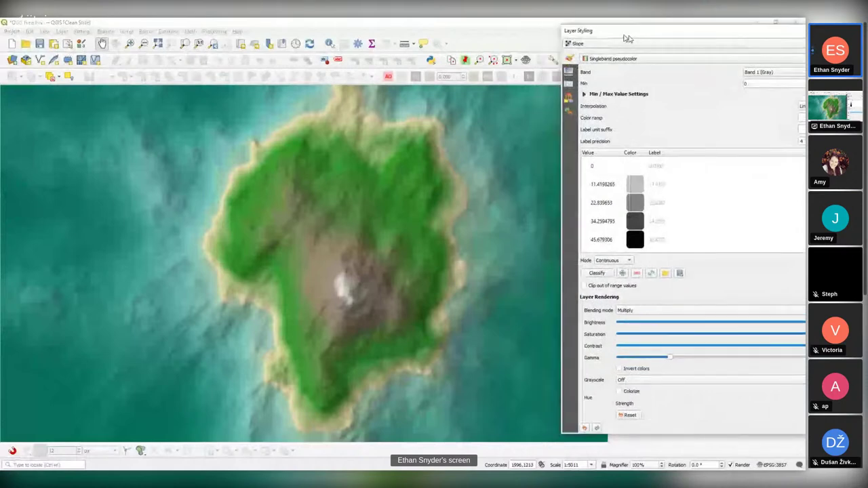
click(624, 188)
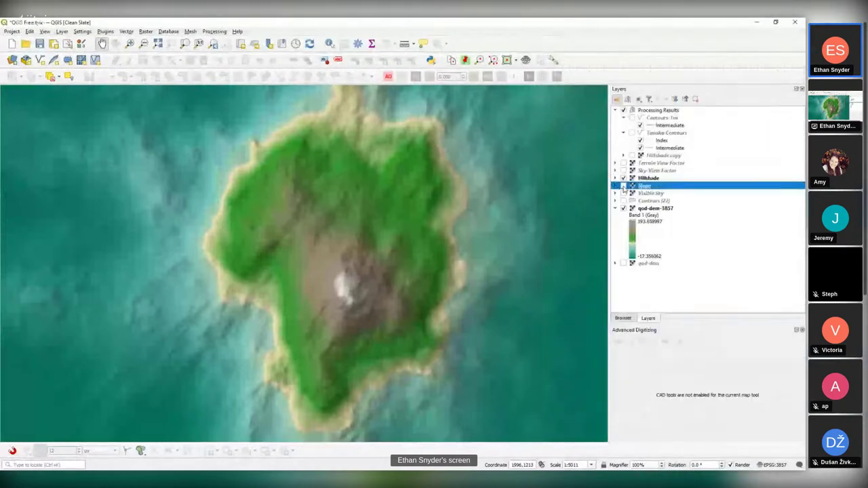
click(623, 186)
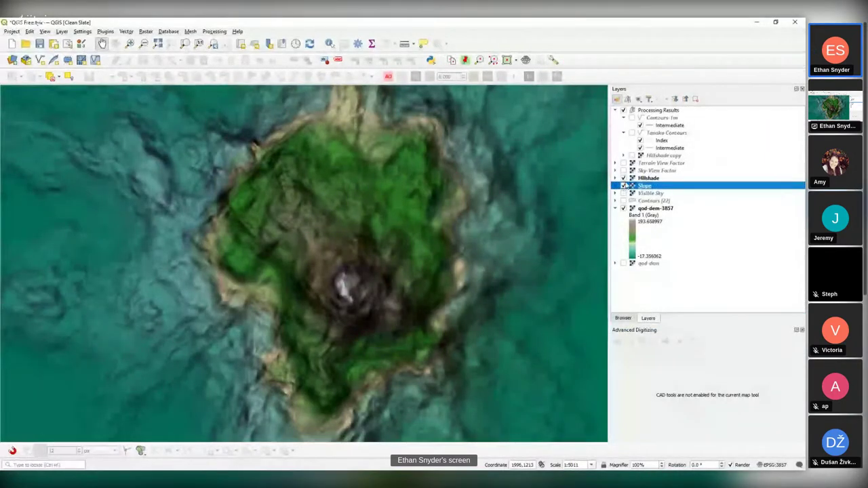
Step: Review the Sky-View Factor layer's styling settings and its available blending modes without changing the mode
click(644, 164)
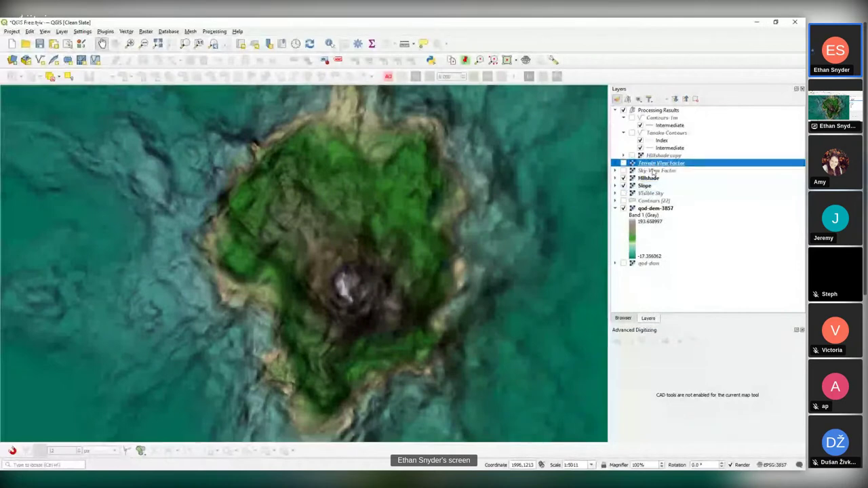
click(652, 171)
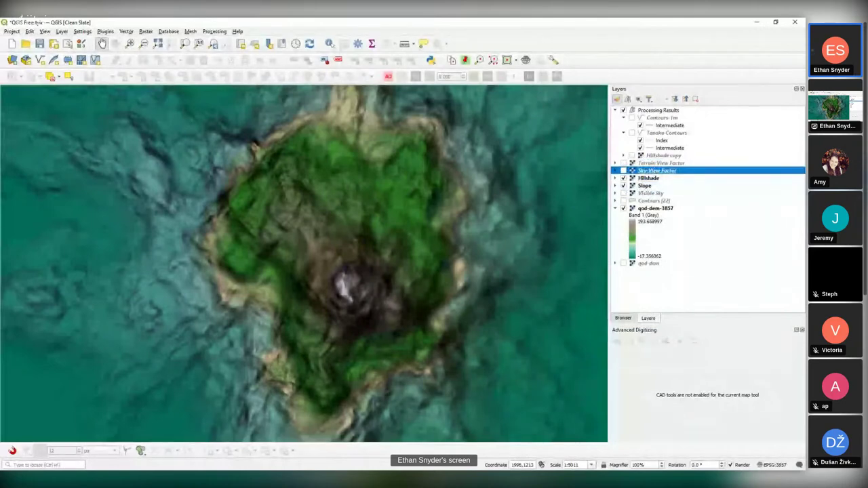
key(F7)
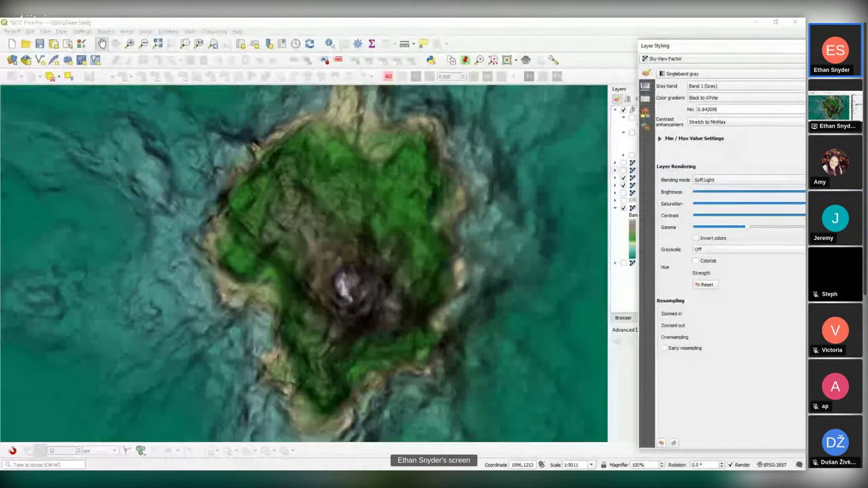
double_click(679, 45)
click(265, 170)
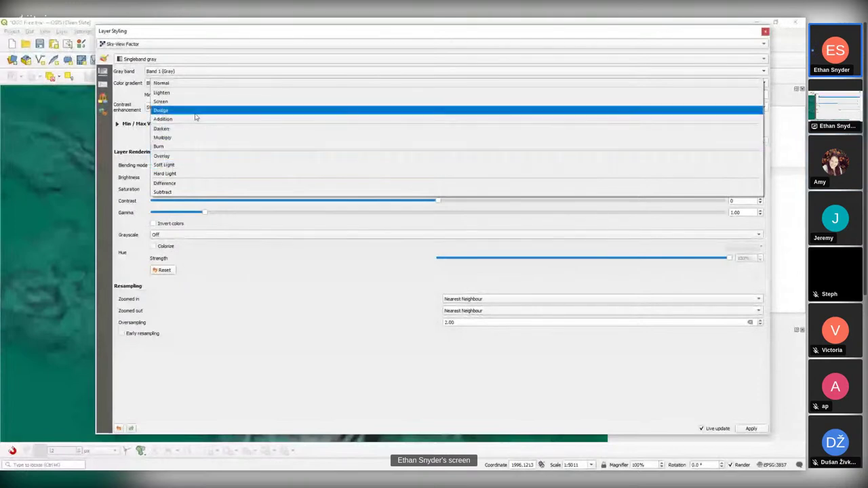
click(174, 33)
drag(271, 48, 339, 53)
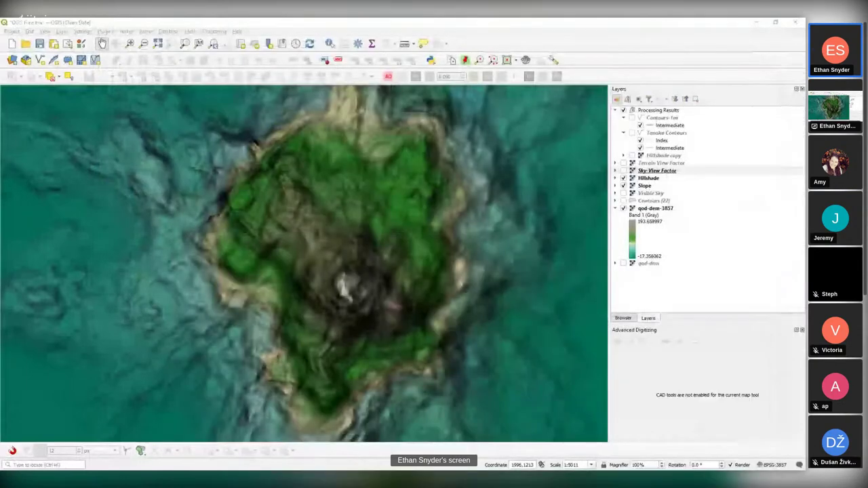
Step: Show the Sky-View Factor and Terrain View Factor layers over the Hillshade and Slope relief
click(624, 171)
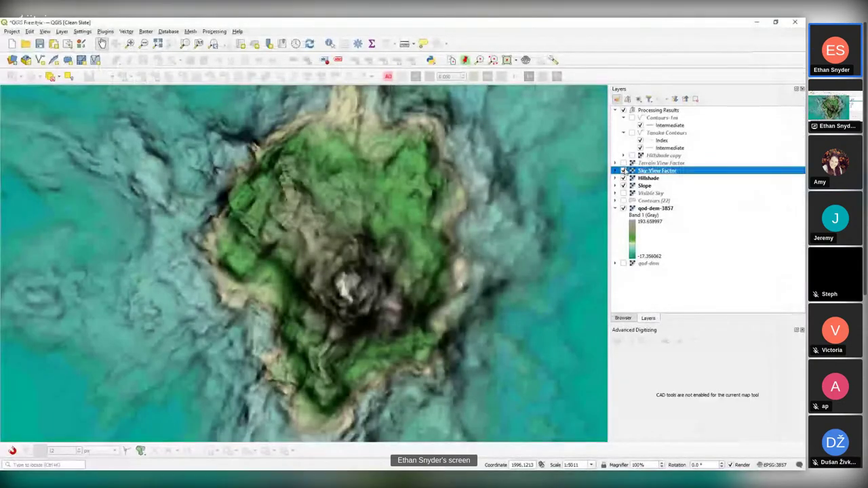
click(624, 163)
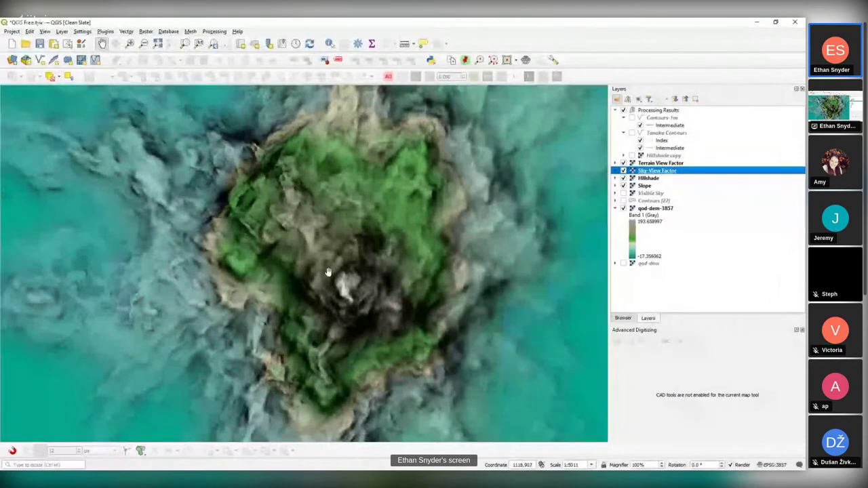
scroll(328, 271, up, 1)
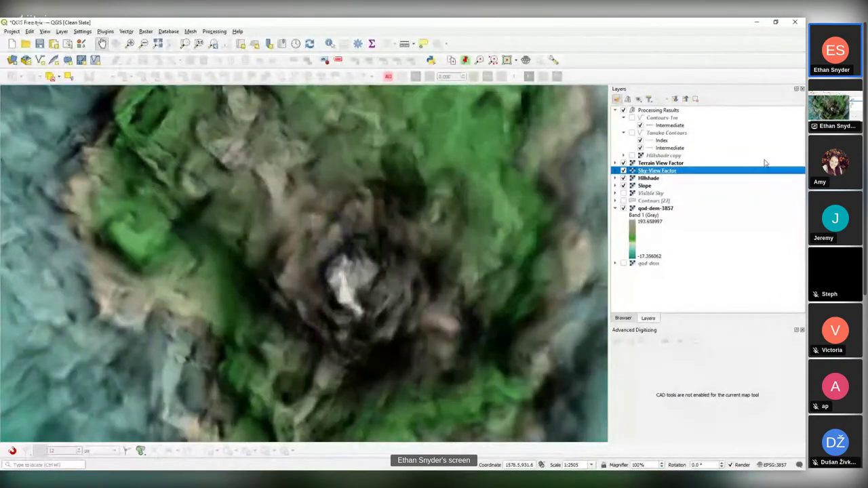
Step: Hide the Slope and Terrain View Factor layers to keep only Sky-View Factor and Hillshade over the coloured elevation
scroll(590, 192, down, 1)
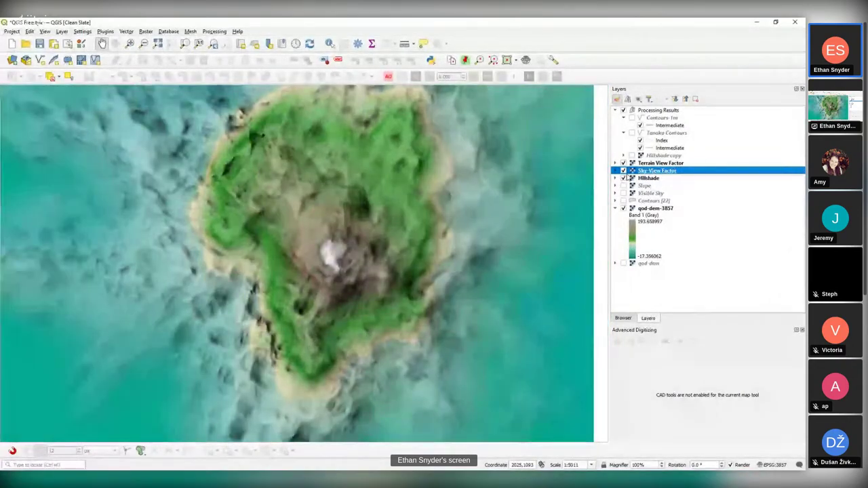
click(624, 163)
scroll(283, 234, up, 1)
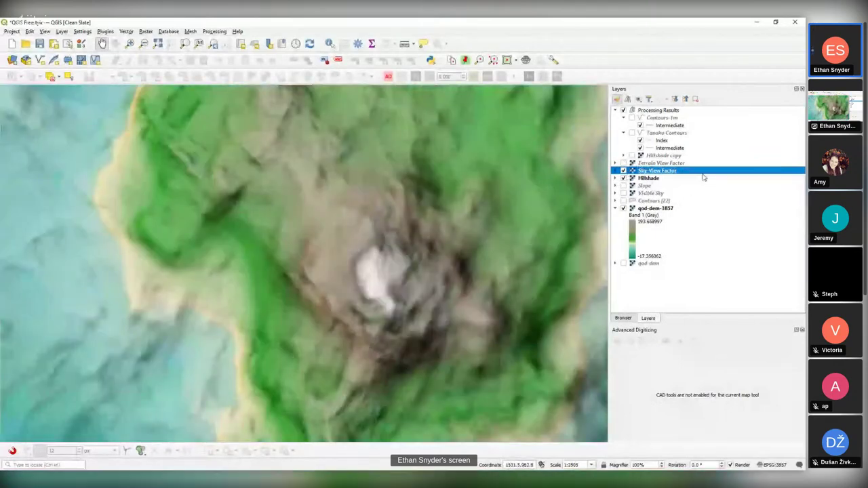
drag(456, 215, 442, 287)
Step: Show the Contours-1m layer over the relief, examine it around the peak, and expand the Contours [22] layer's legend classes
click(633, 118)
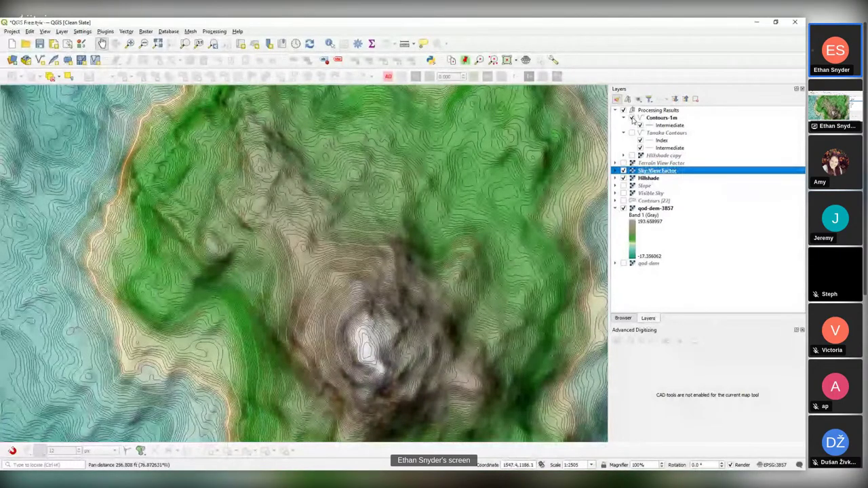
scroll(446, 230, down, 1)
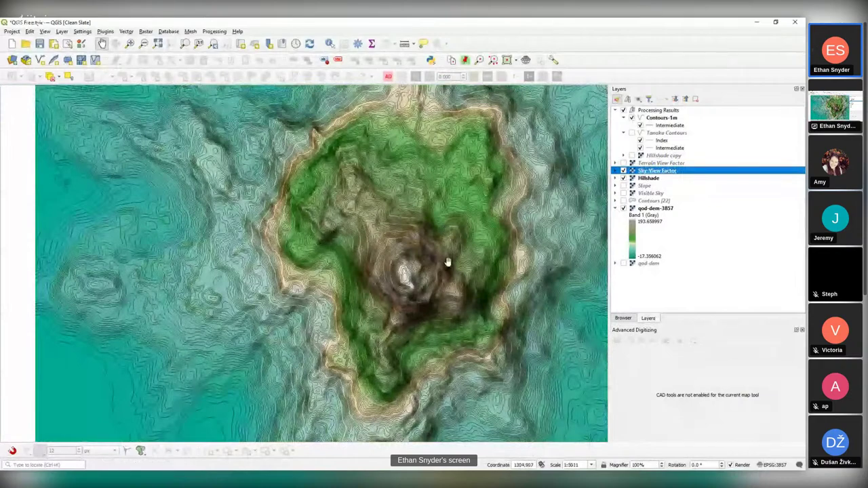
scroll(465, 234, down, 1)
scroll(469, 237, up, 1)
scroll(468, 234, up, 1)
drag(469, 234, 414, 281)
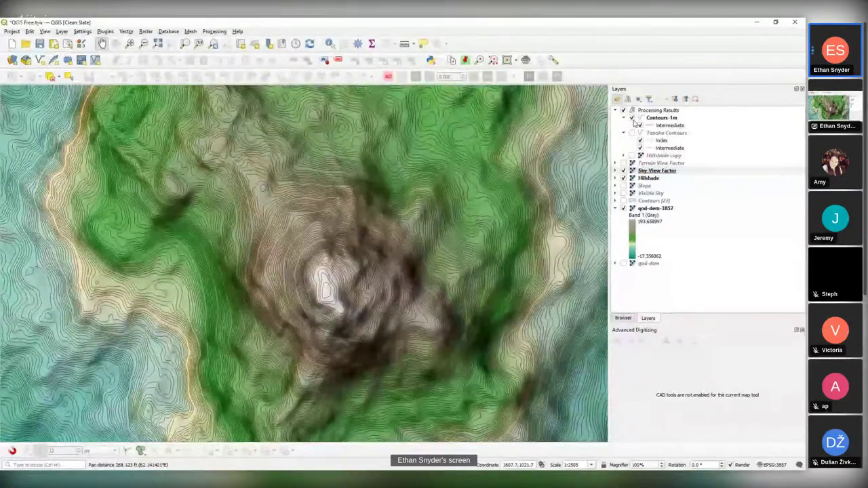
click(632, 118)
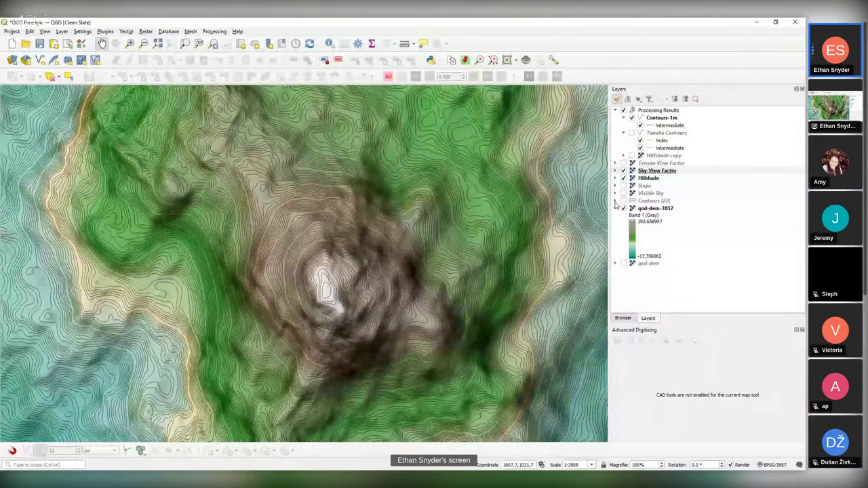
click(615, 202)
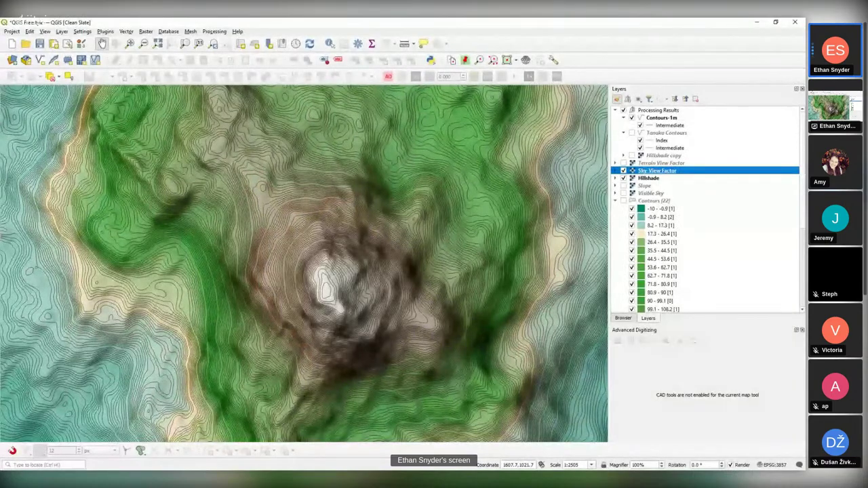
Step: Show the Contours [22] polygon layer beneath the Hillshade and Sky-View Factor relief and check its legend classes
click(654, 201)
click(662, 117)
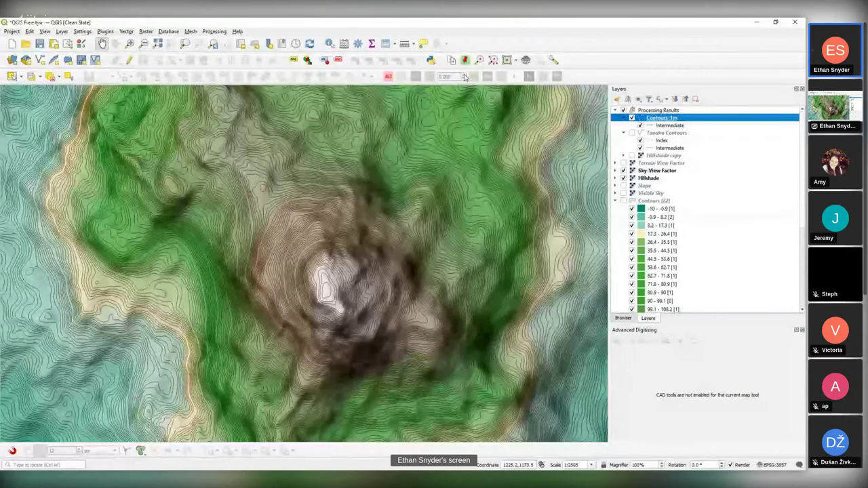
click(626, 201)
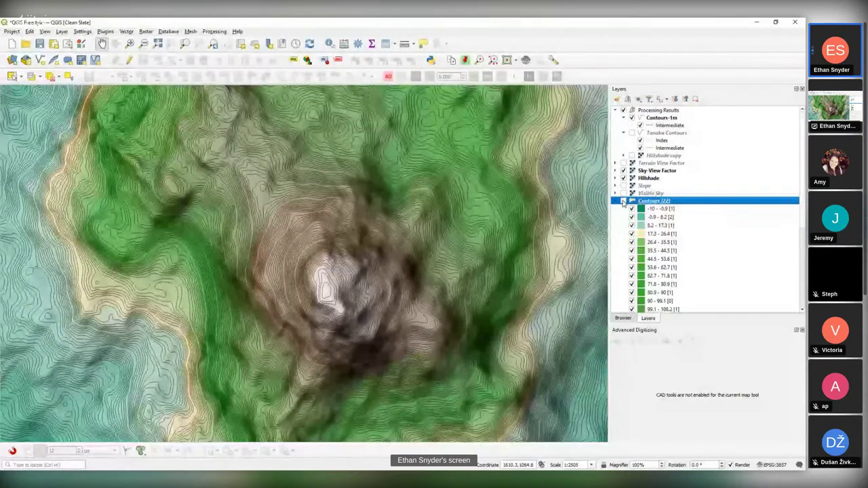
click(624, 201)
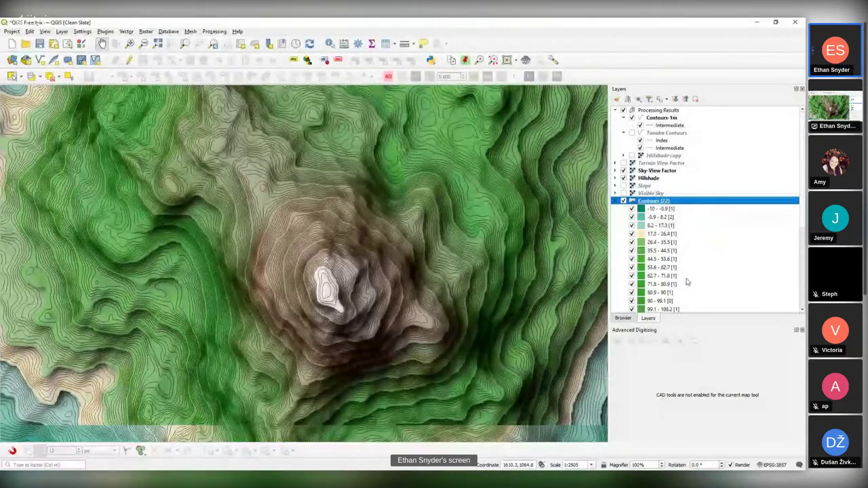
scroll(688, 282, down, 5)
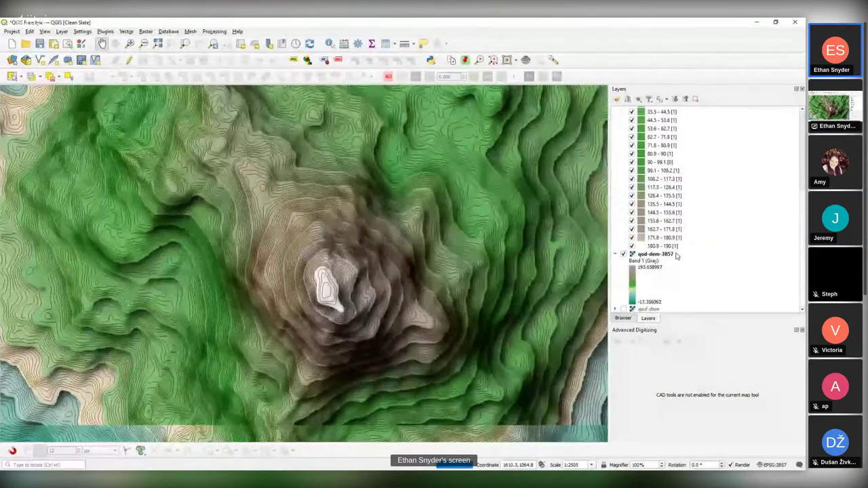
scroll(621, 261, up, 6)
Step: Hide the Contours-1m layer, view the whole island, and collapse the legends of Contours [22] and qod-dem-3857
click(631, 117)
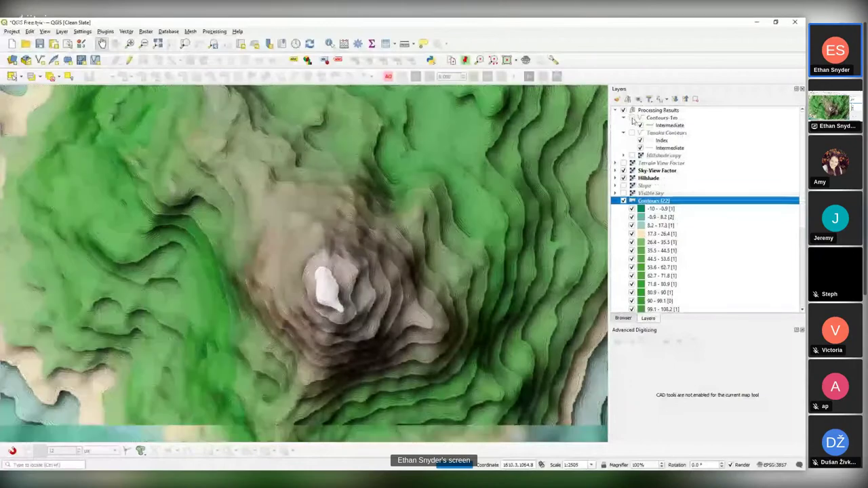
scroll(492, 236, down, 3)
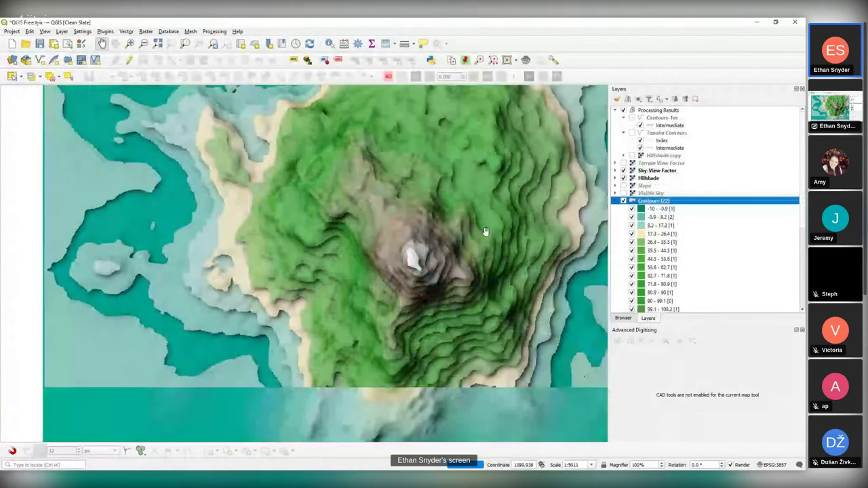
drag(485, 232, 408, 235)
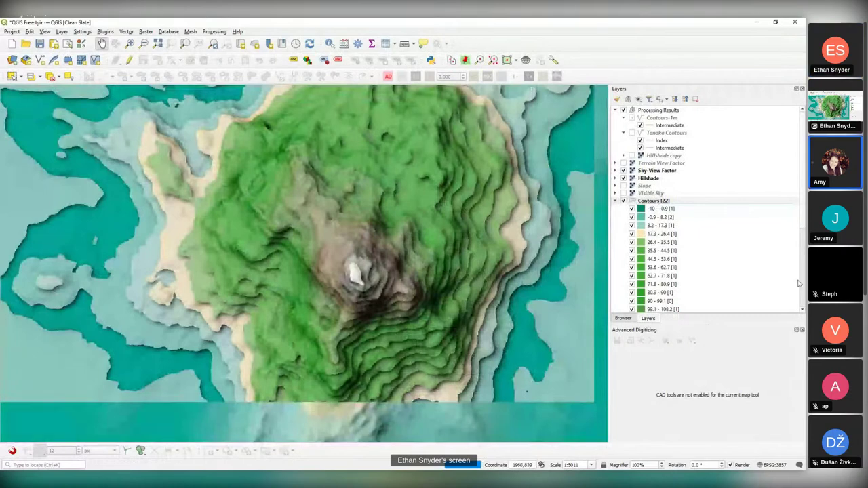
click(616, 201)
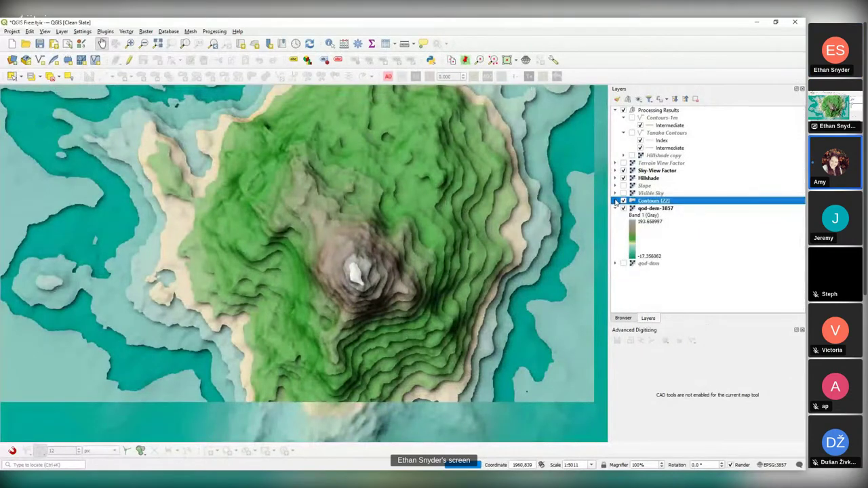
click(624, 209)
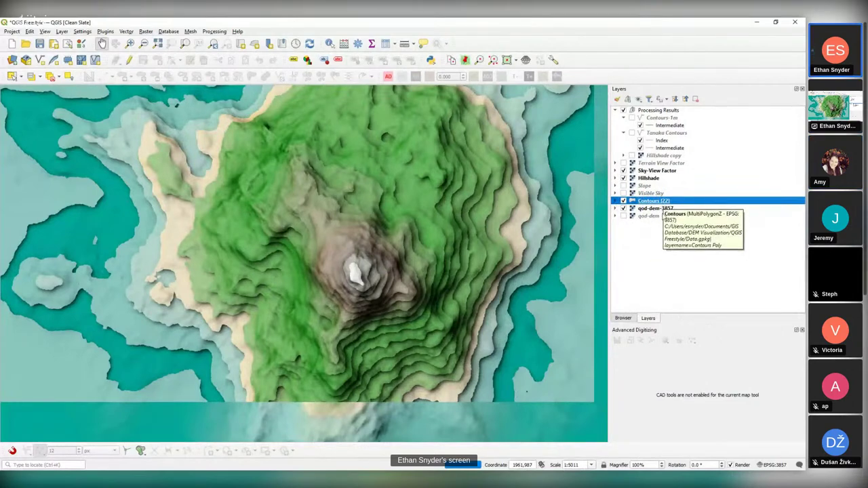
Step: Find the Contour Polygons algorithm with the search "a contour" and open it with qod-dem-3857 as the input layer
click(656, 209)
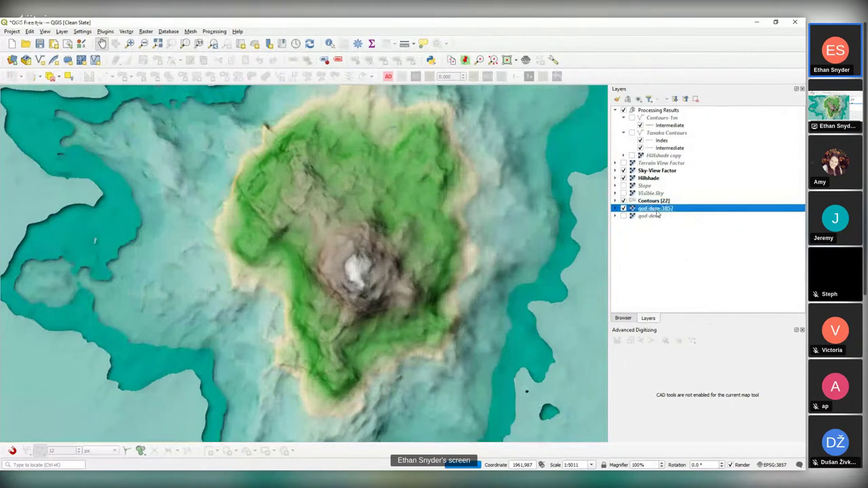
key(ctrl+k)
text(a contour)
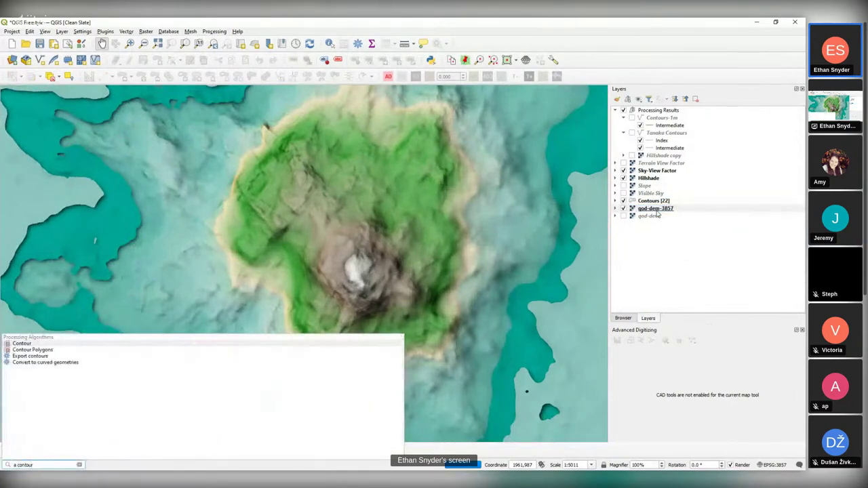
key(Down)
key(Return)
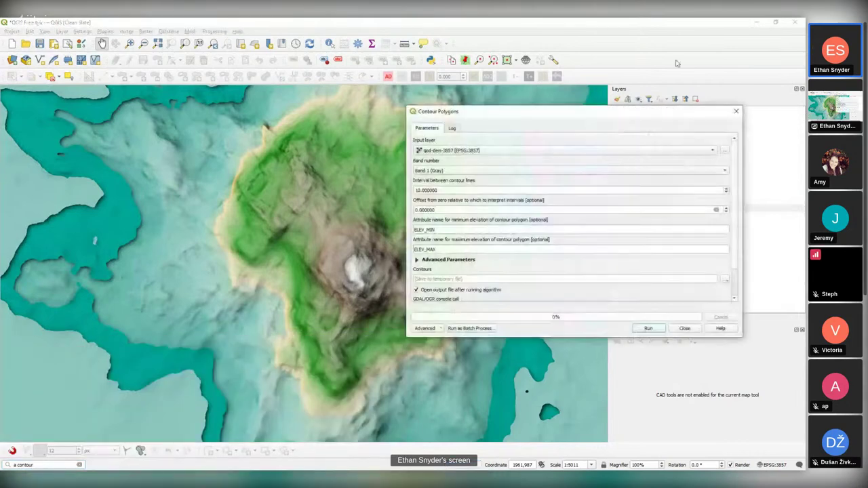
drag(495, 112, 470, 109)
scroll(705, 169, down, 2)
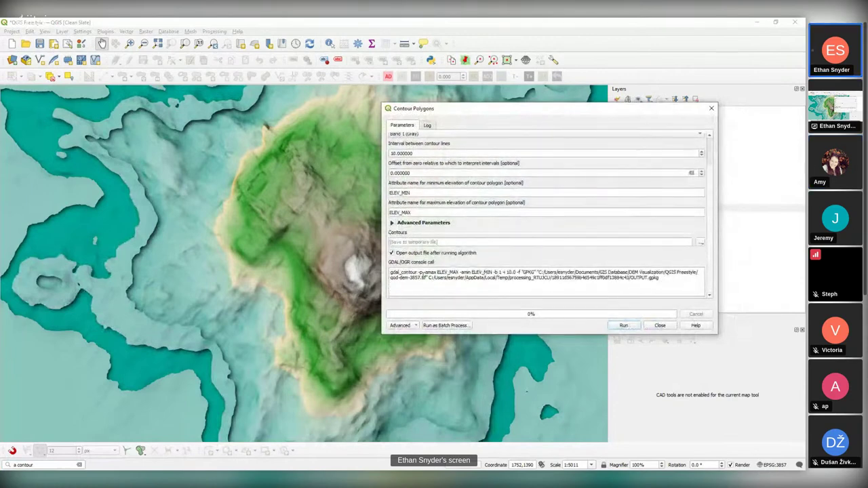
Step: Examine the -p option in the GDAL/OGR console call of Contour Polygons, and close the dialog without running it
double_click(420, 272)
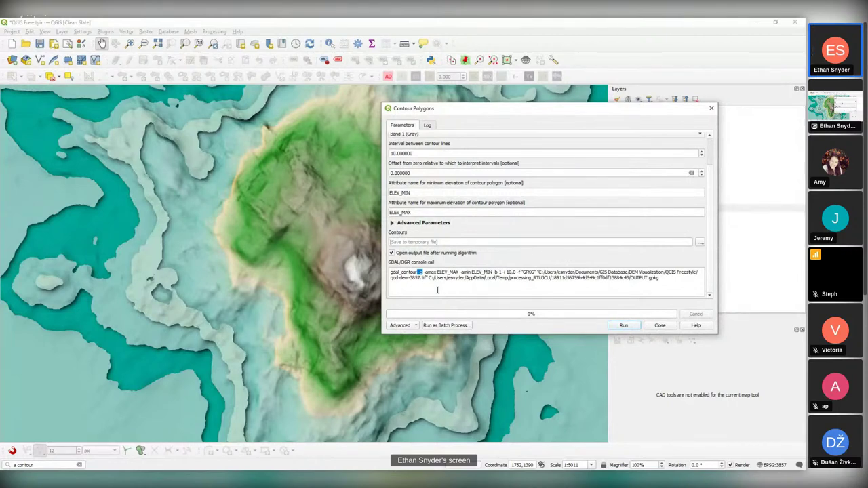
click(418, 272)
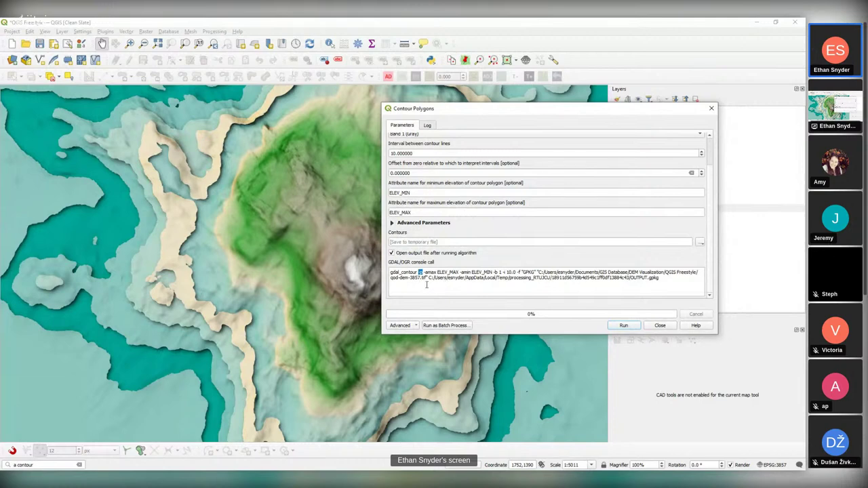
double_click(420, 272)
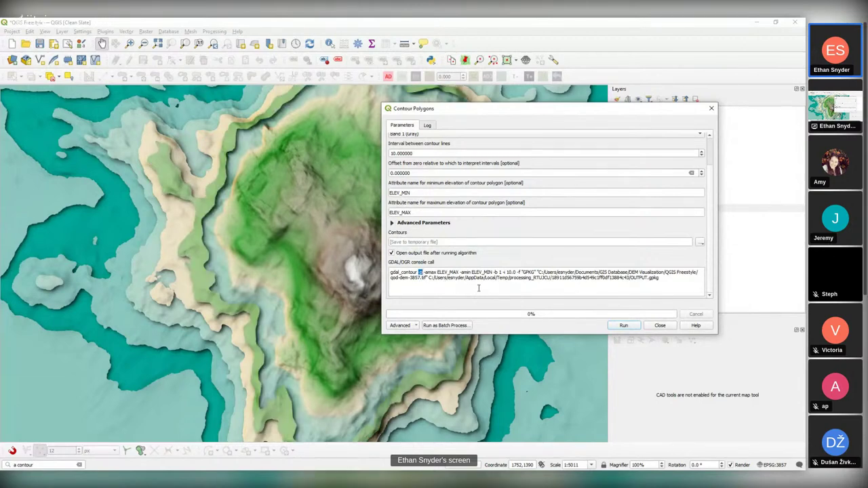
scroll(677, 282, up, 5)
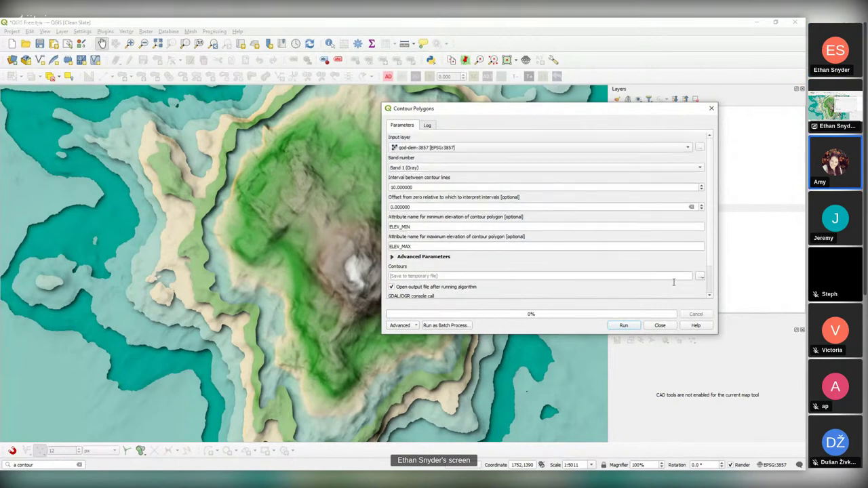
scroll(711, 289, down, 5)
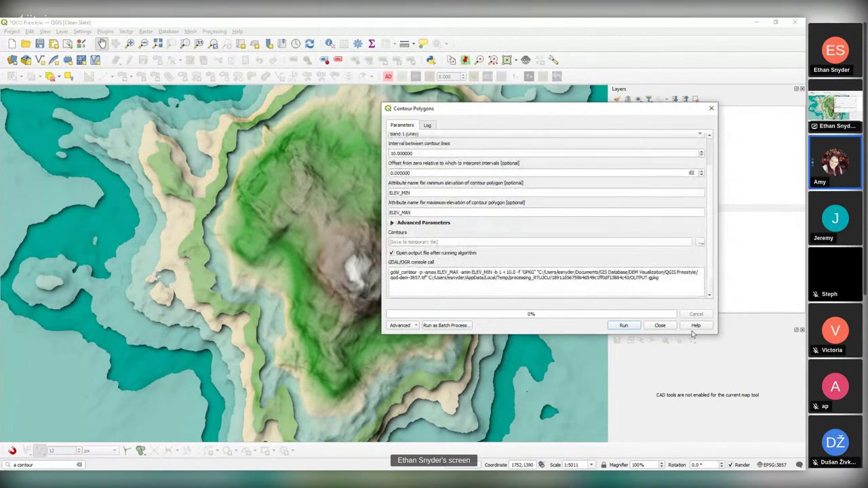
click(668, 328)
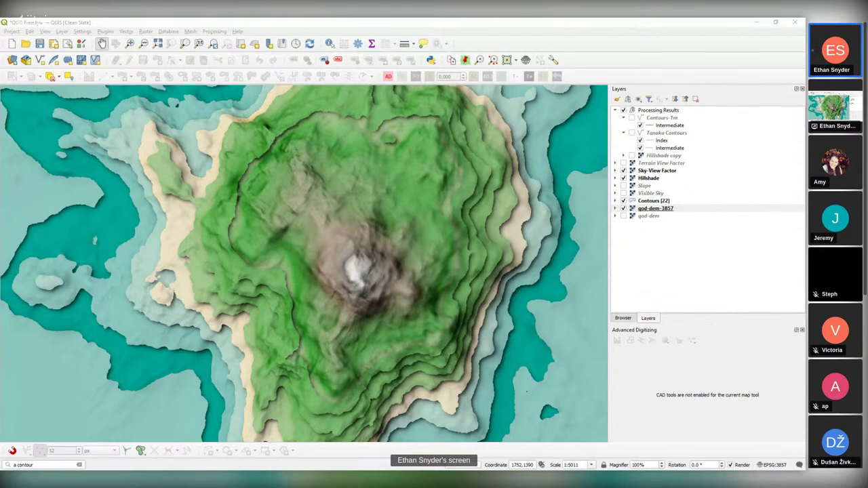
Step: Show the layered contour relief screenshot in IrfanView, and switch to the Creative Styles page in a maximized Vivaldi window
drag(806, 65, 583, 20)
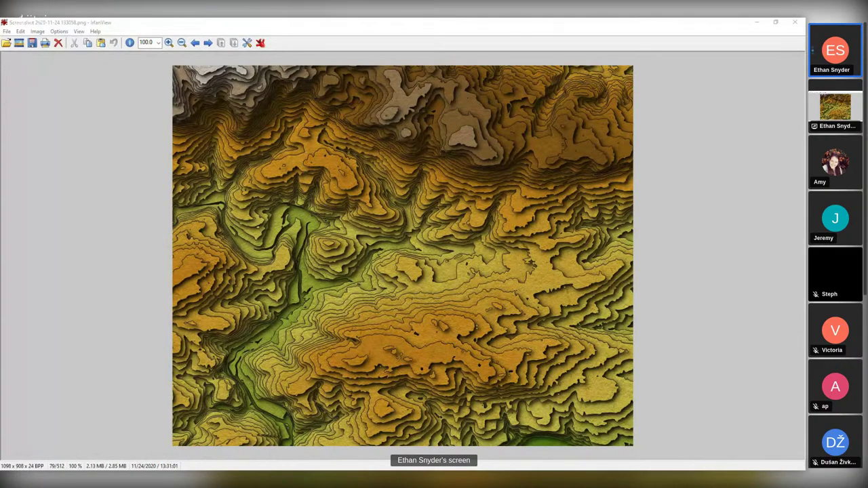
key(alt+Tab)
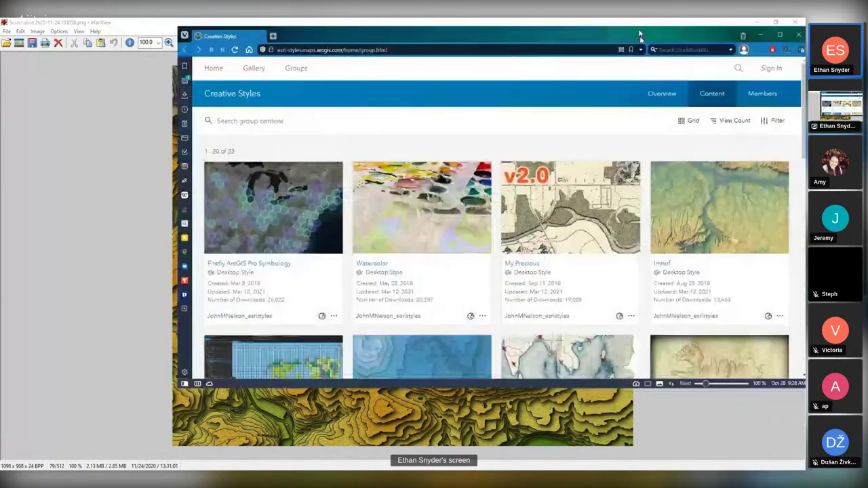
double_click(639, 34)
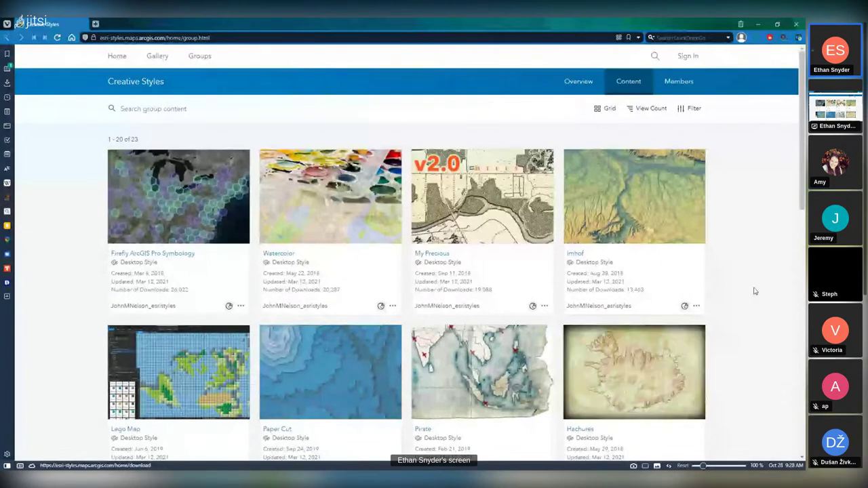
Step: Browse the Creative Styles group's desktop styles, including Paper Cut, Felt Style and Overlay Fade, and return to the start of the list
scroll(755, 291, down, 2)
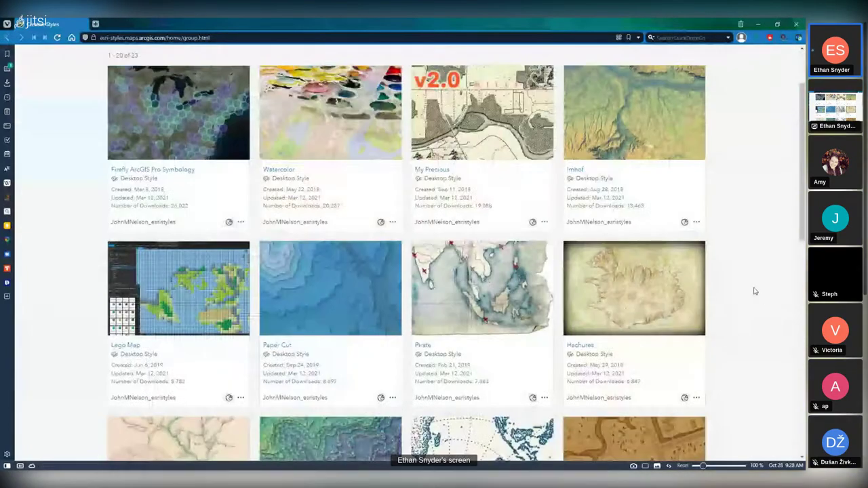
scroll(754, 291, down, 1)
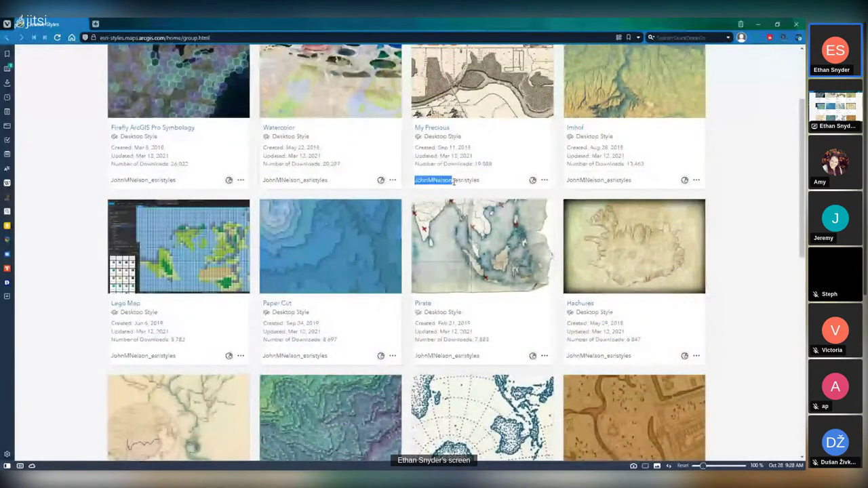
scroll(740, 234, down, 1)
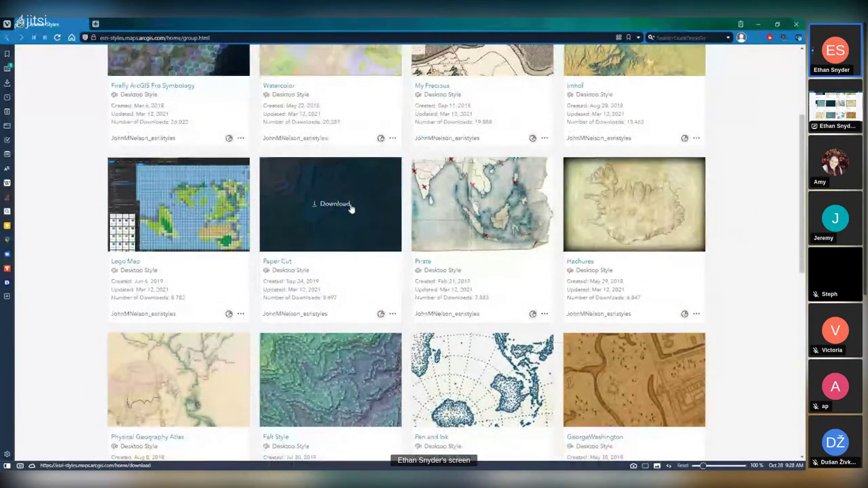
scroll(340, 223, down, 2)
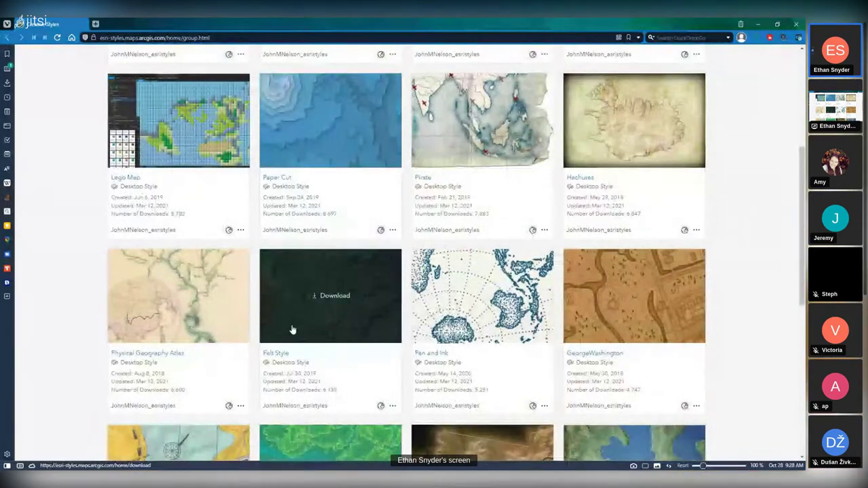
scroll(95, 287, down, 6)
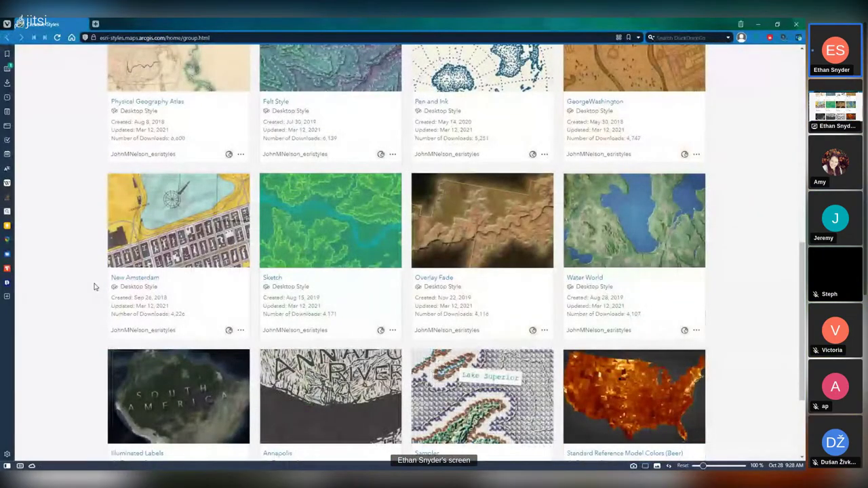
scroll(494, 343, up, 3)
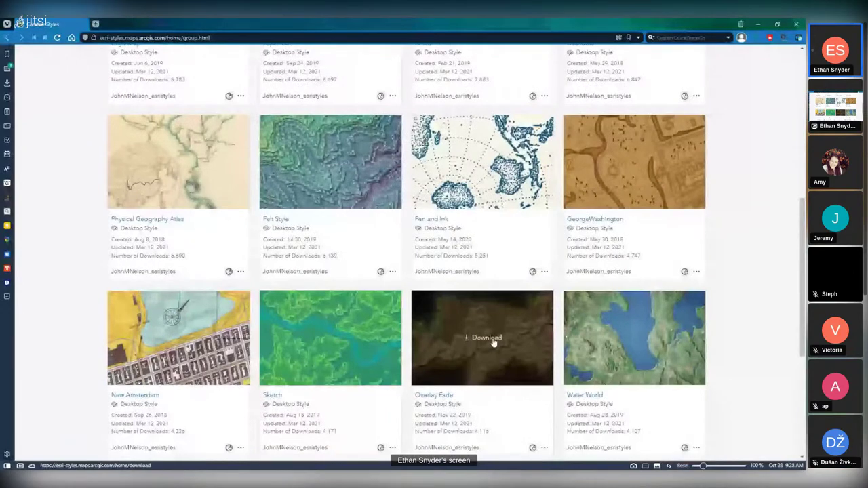
scroll(83, 265, up, 10)
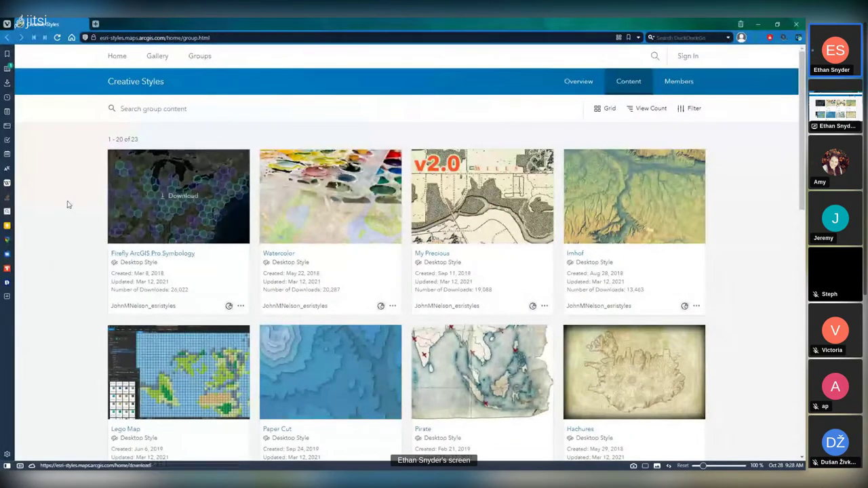
Step: Open the plugins.qgis.org styles page in a new tab and sort the styles by number of downloads
drag(68, 170, 69, 220)
key(F2)
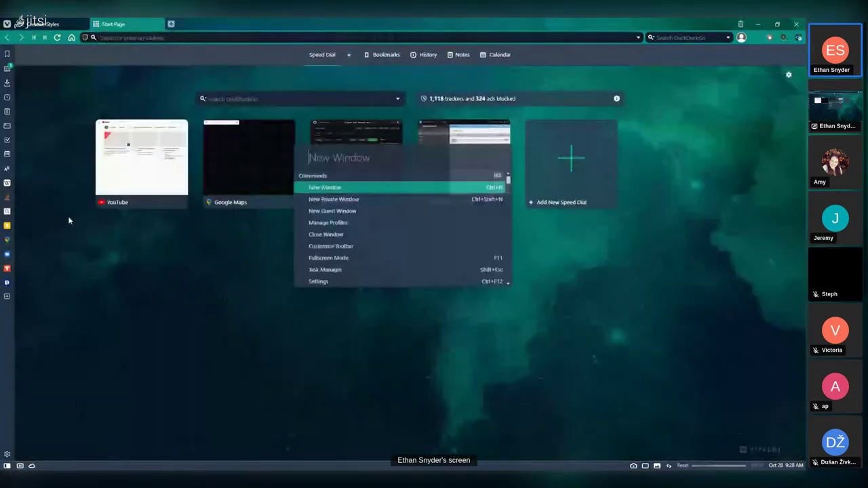
key(Escape)
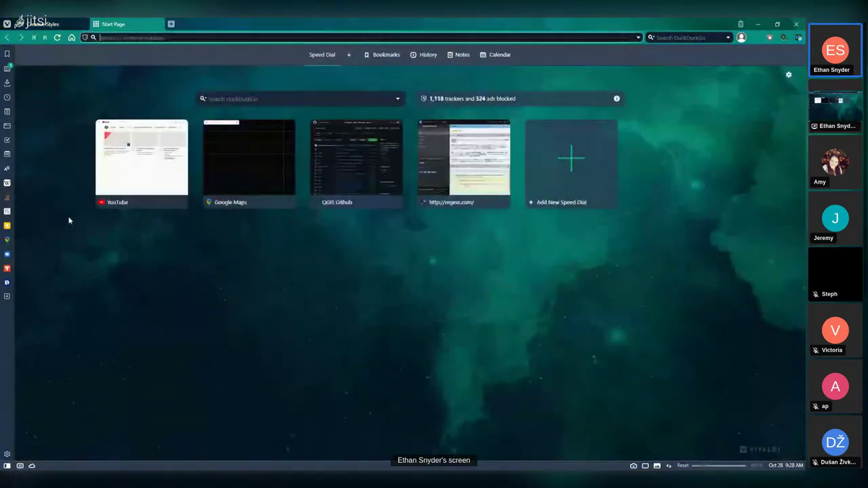
text(plu)
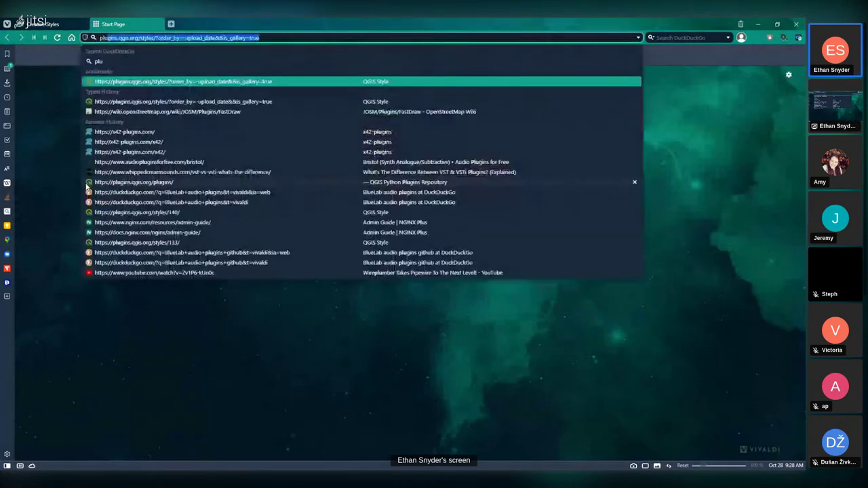
key(Return)
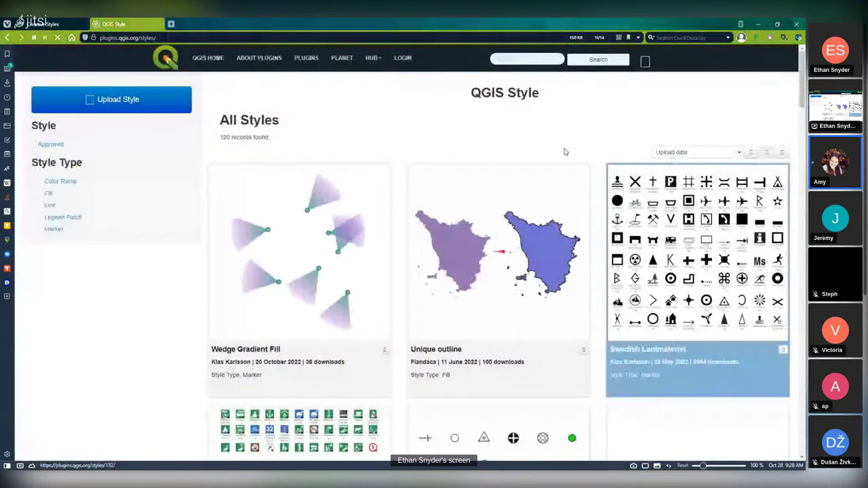
click(733, 152)
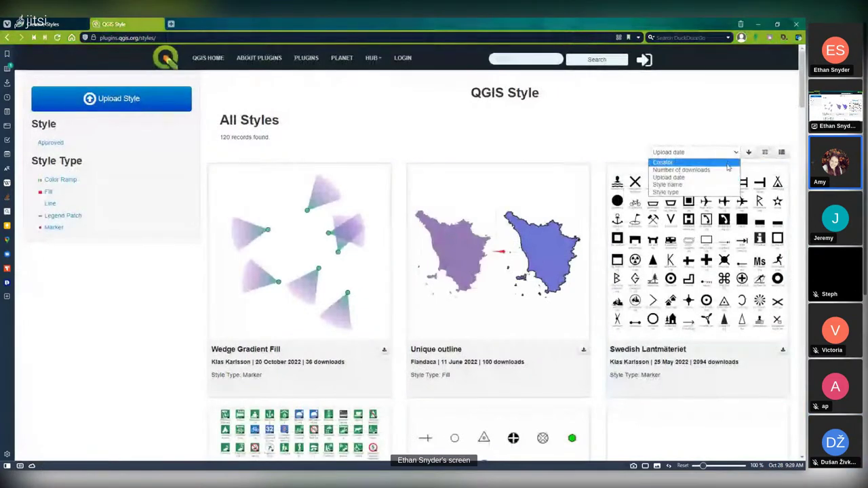
click(727, 170)
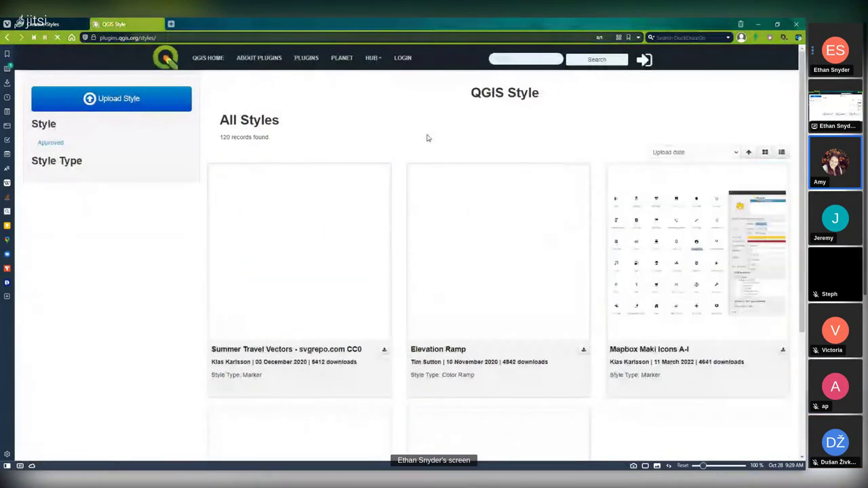
Step: Look through the most downloaded styles and open the Firefly v1.0 style's page
scroll(407, 132, down, 4)
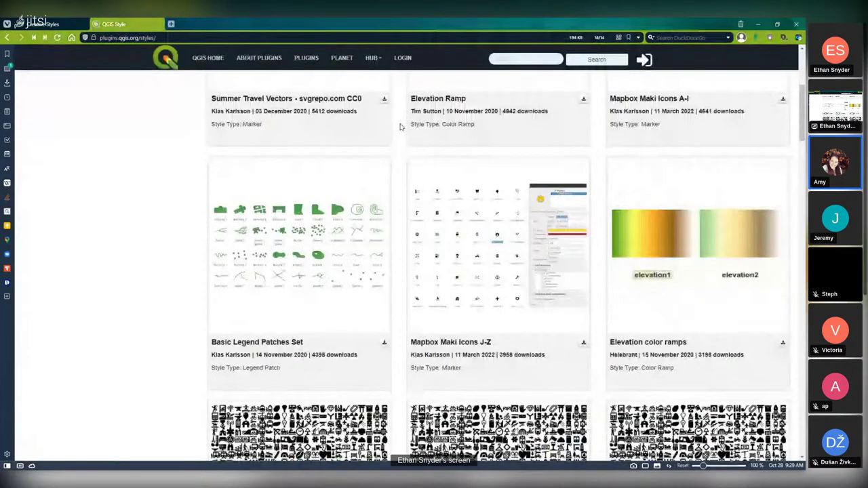
scroll(401, 127, down, 10)
scroll(400, 127, down, 7)
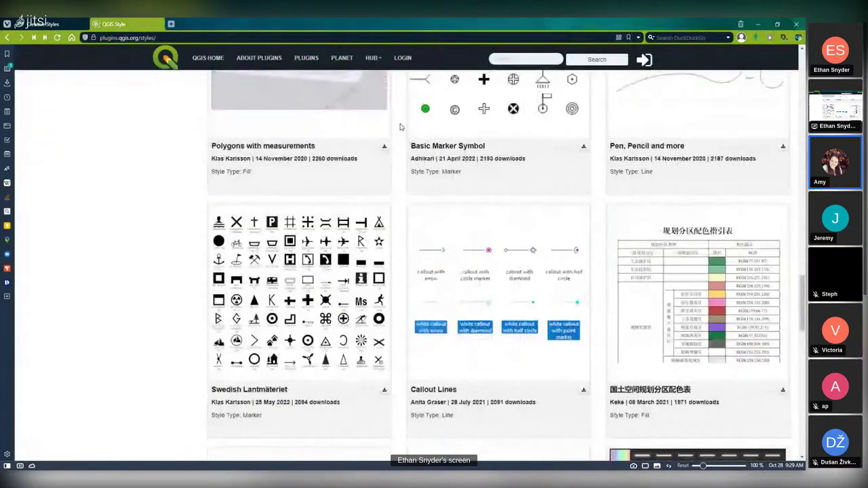
scroll(400, 127, down, 5)
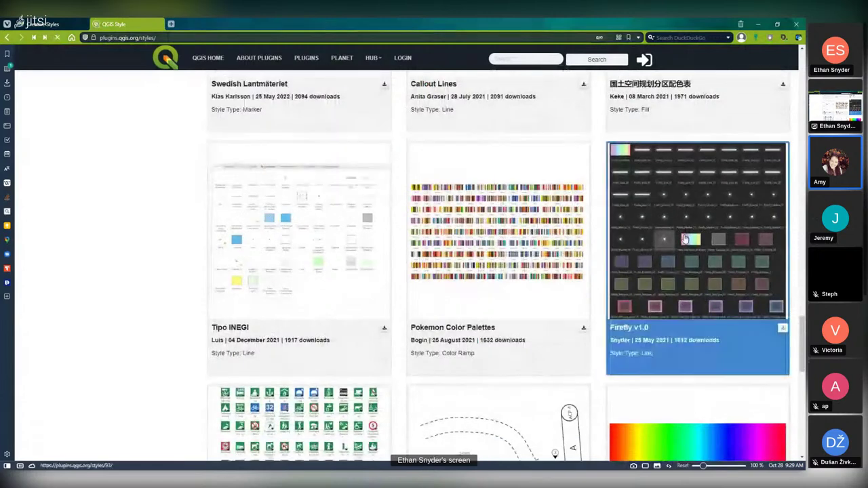
click(721, 263)
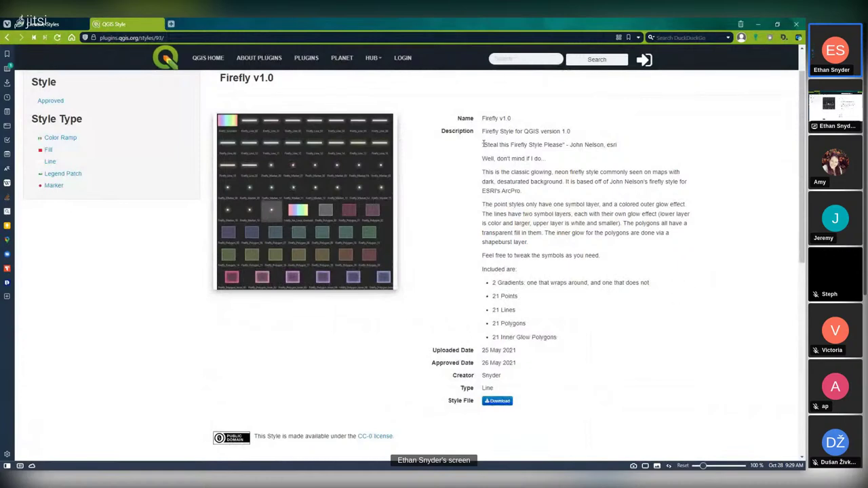
Step: Highlight the "Steal this Firefly Style Please" quote and the line below it in the description, and clear the selection
drag(483, 142, 566, 145)
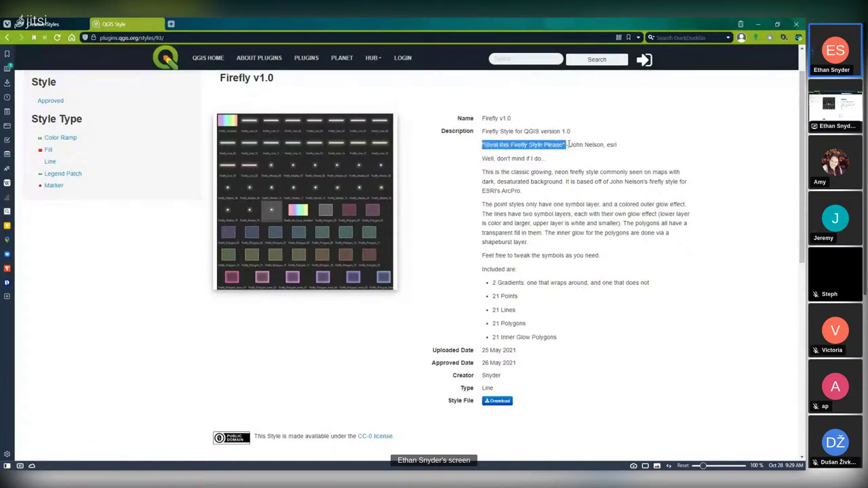
drag(483, 158, 568, 164)
click(569, 164)
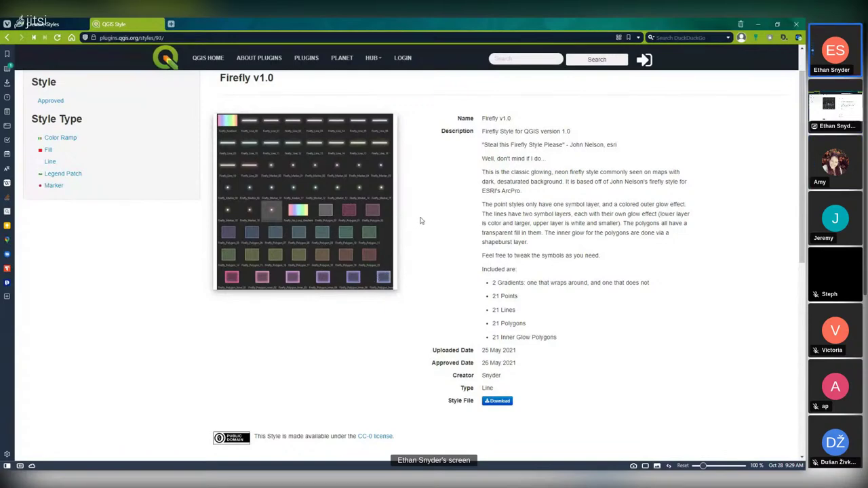
scroll(420, 258, up, 1)
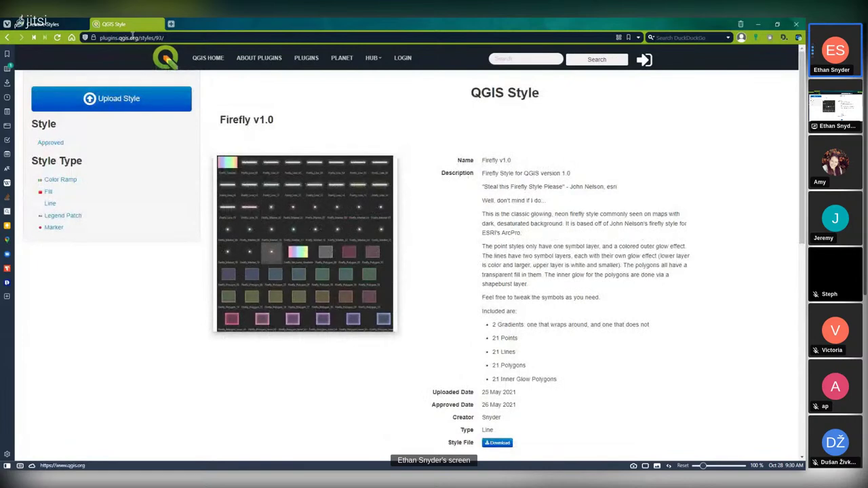
Step: Return to the full styles list and browse its first page through to the pagination, ending back at the start of the list
click(170, 38)
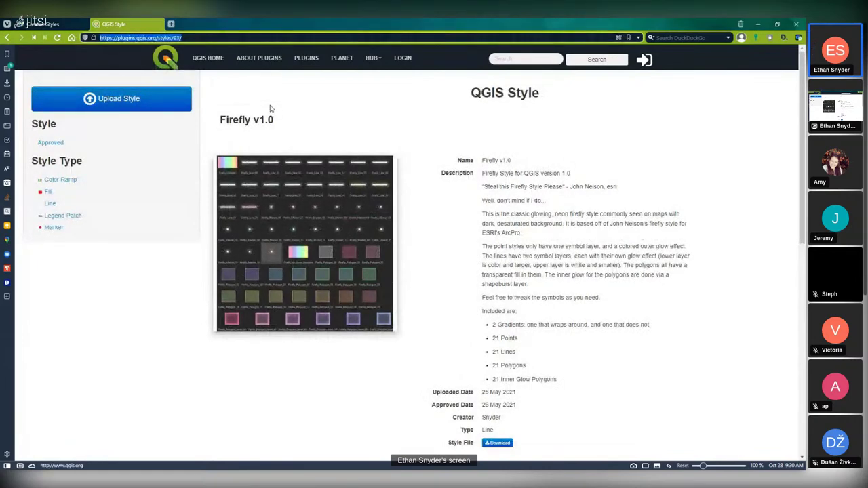
key(Return)
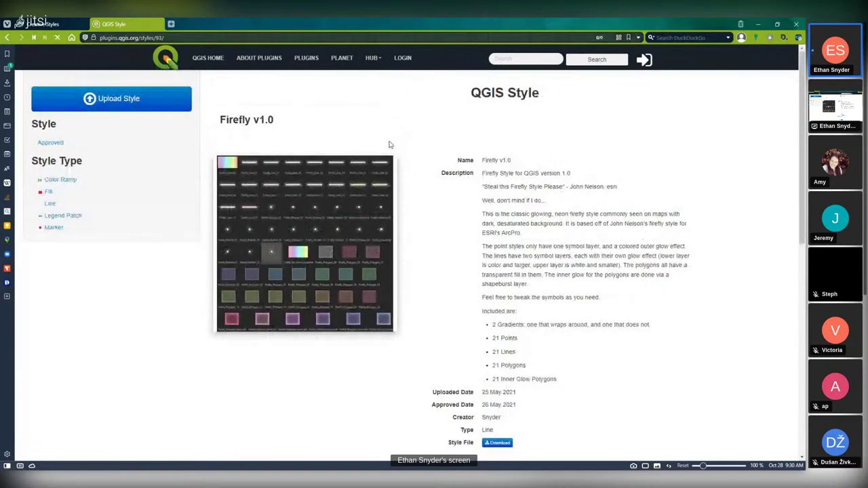
scroll(407, 145, down, 2)
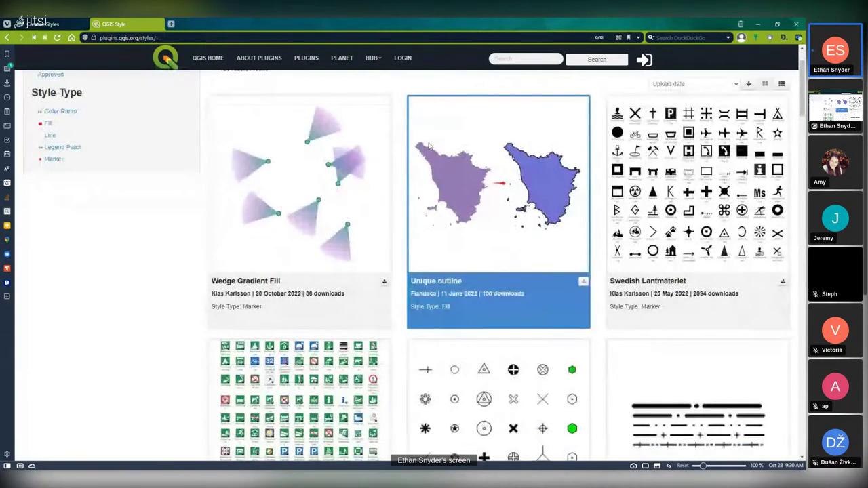
scroll(188, 213, down, 3)
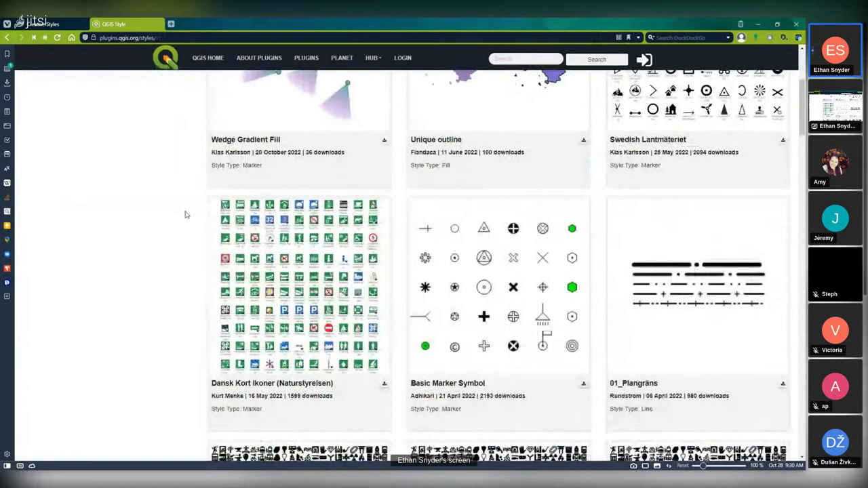
scroll(185, 214, down, 3)
scroll(185, 214, down, 5)
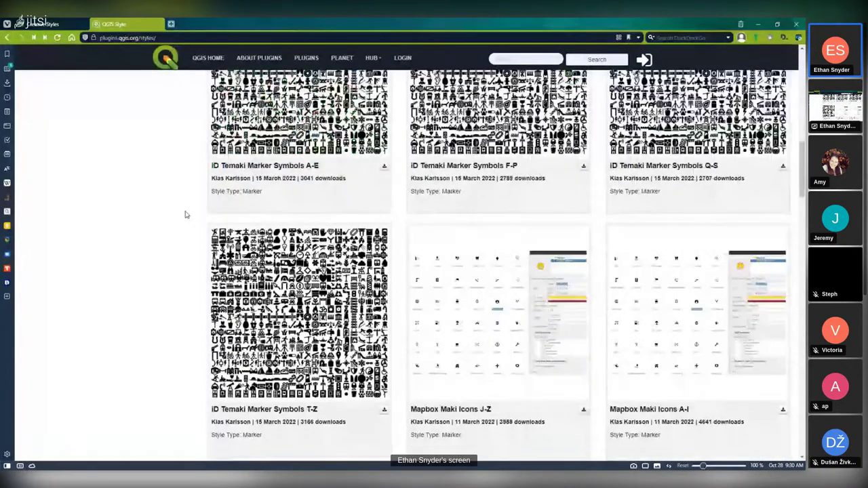
scroll(185, 215, down, 4)
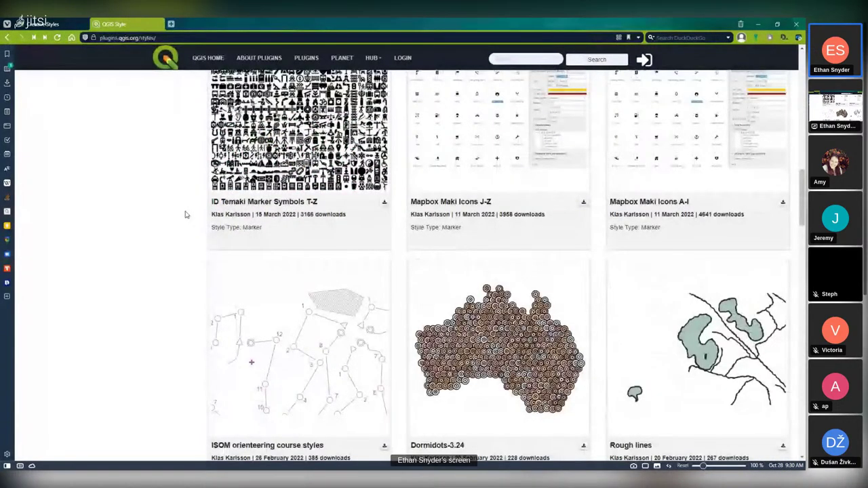
scroll(185, 215, down, 3)
scroll(185, 215, down, 3)
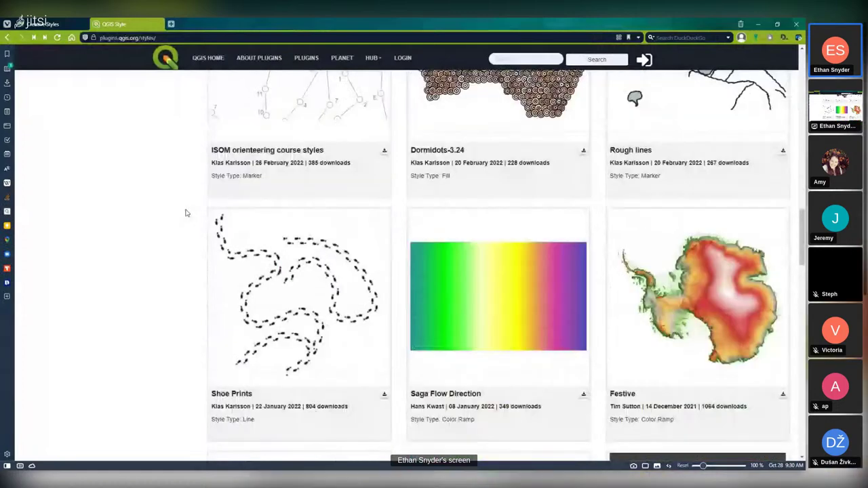
scroll(187, 213, down, 2)
scroll(186, 213, down, 1)
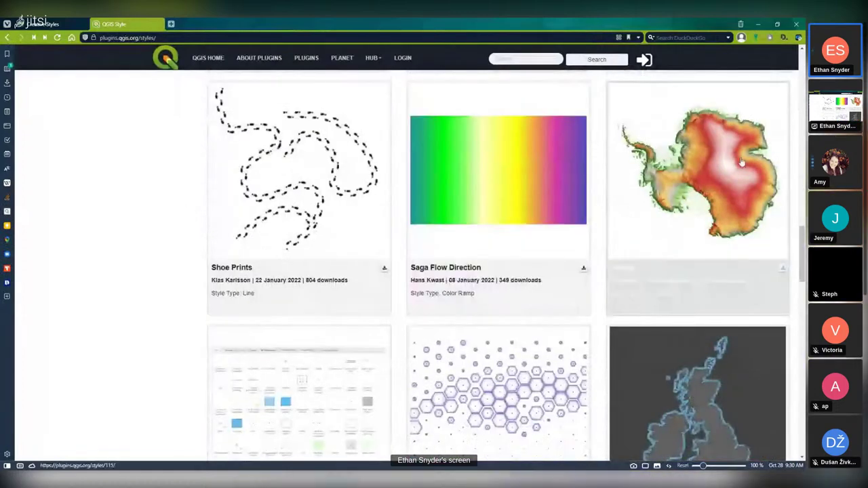
scroll(176, 232, down, 3)
scroll(172, 233, down, 6)
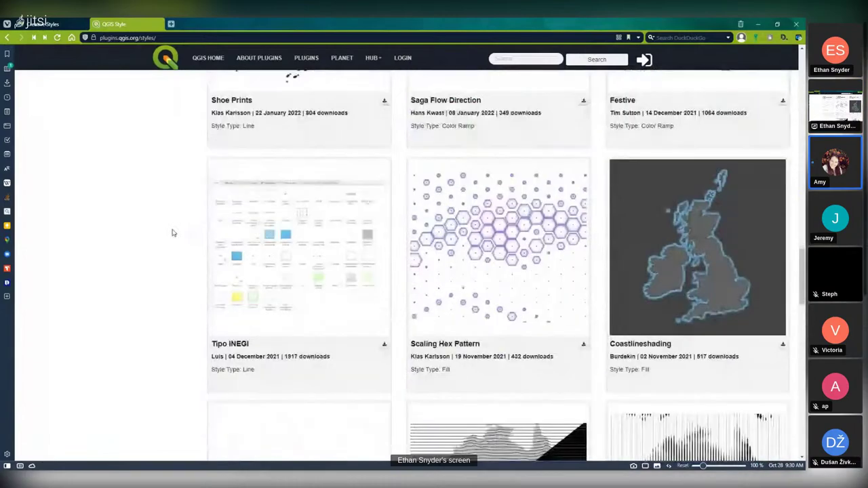
scroll(173, 232, down, 3)
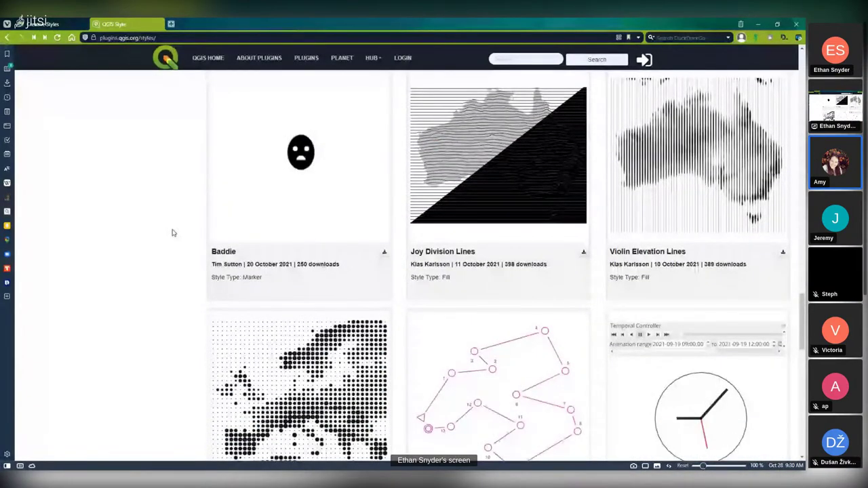
scroll(173, 232, down, 5)
scroll(173, 233, down, 3)
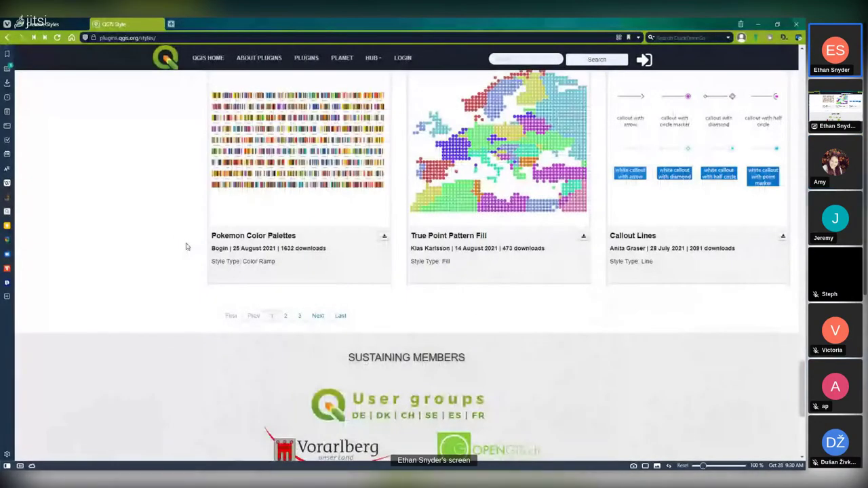
click(467, 320)
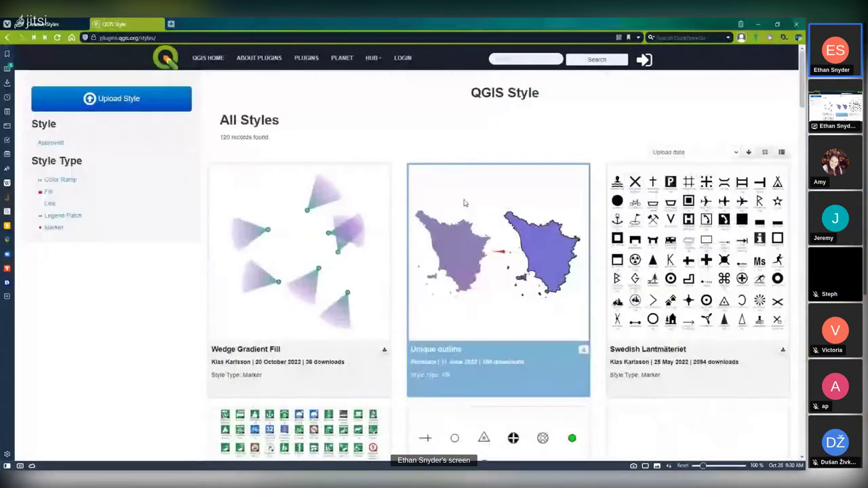
Step: Open the hub's Projects section and browse its GeoPackages through to QGIS Dashboard
click(374, 58)
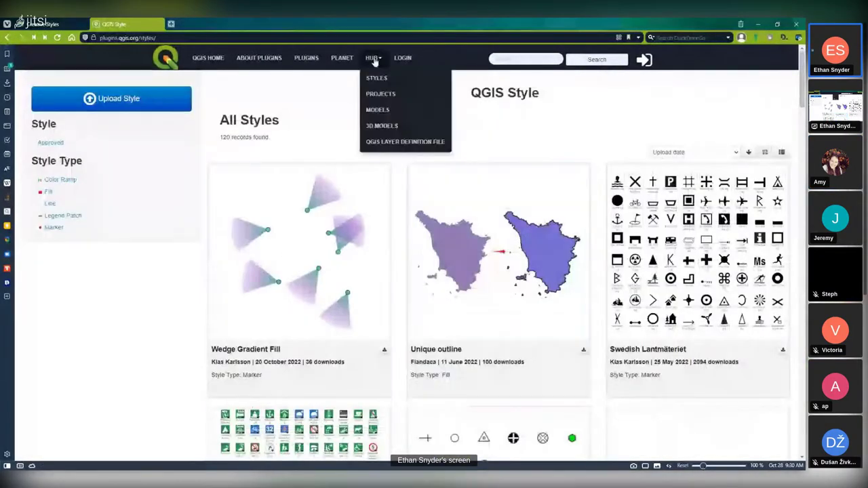
click(402, 99)
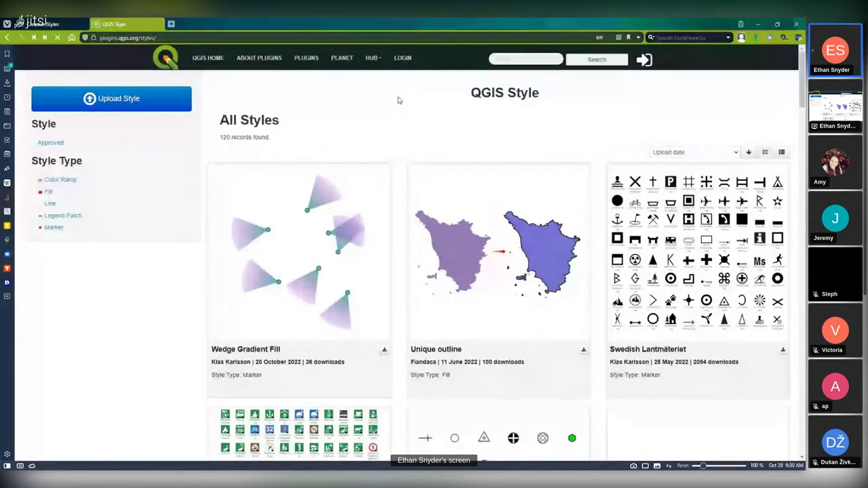
scroll(362, 255, down, 1)
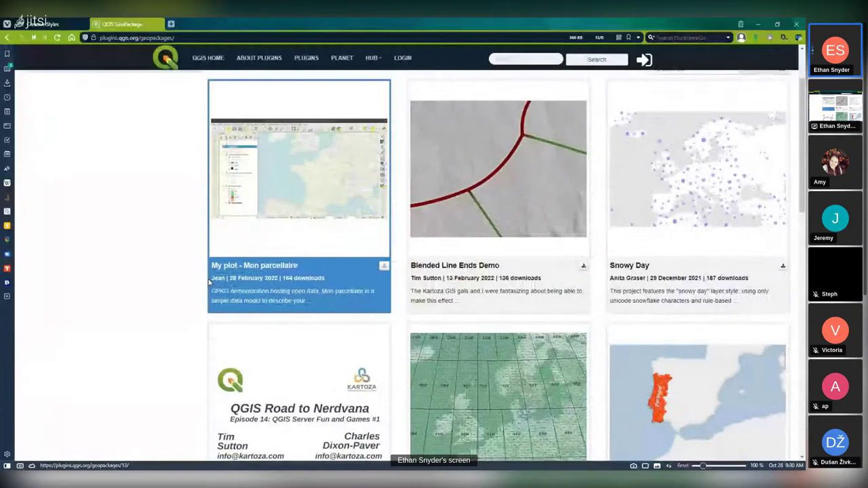
scroll(140, 278, down, 2)
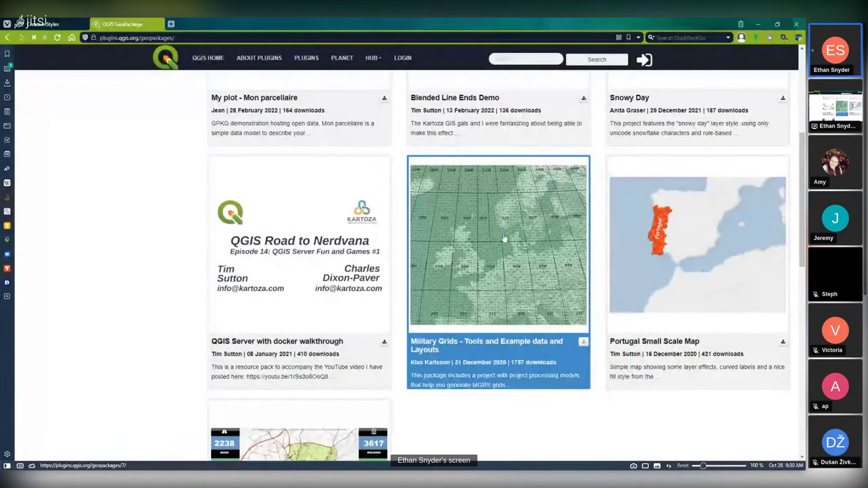
scroll(471, 310, down, 2)
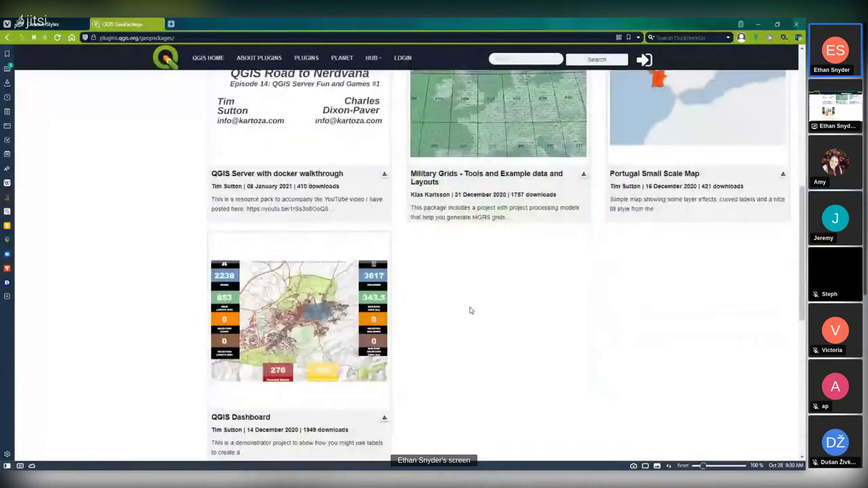
scroll(471, 310, down, 1)
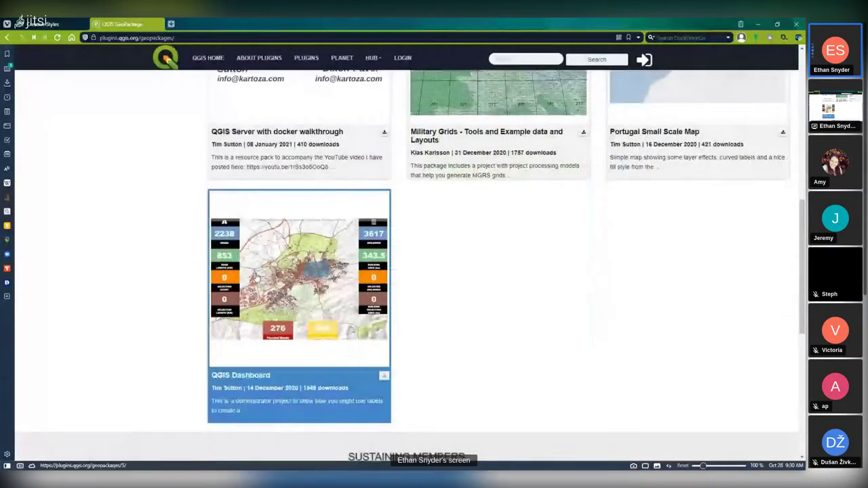
scroll(173, 274, up, 6)
Step: Open the hub's Models section and look over its first entries, including Quick Parcel Digitizer
click(373, 58)
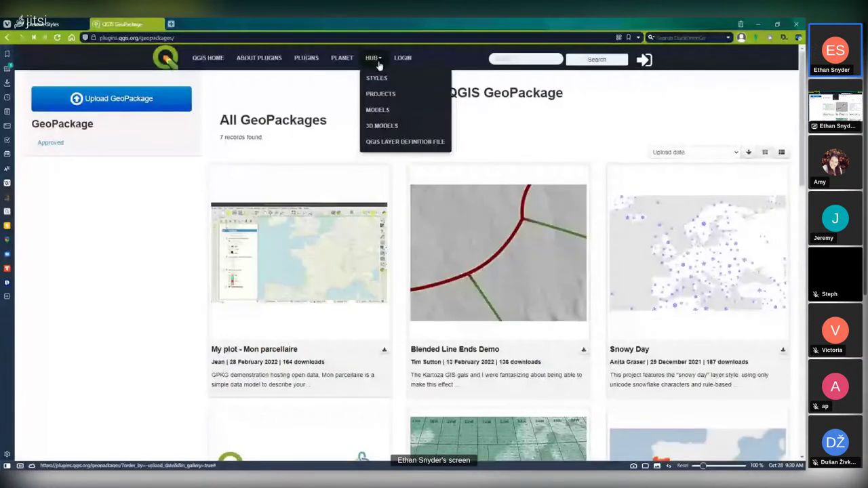
click(380, 109)
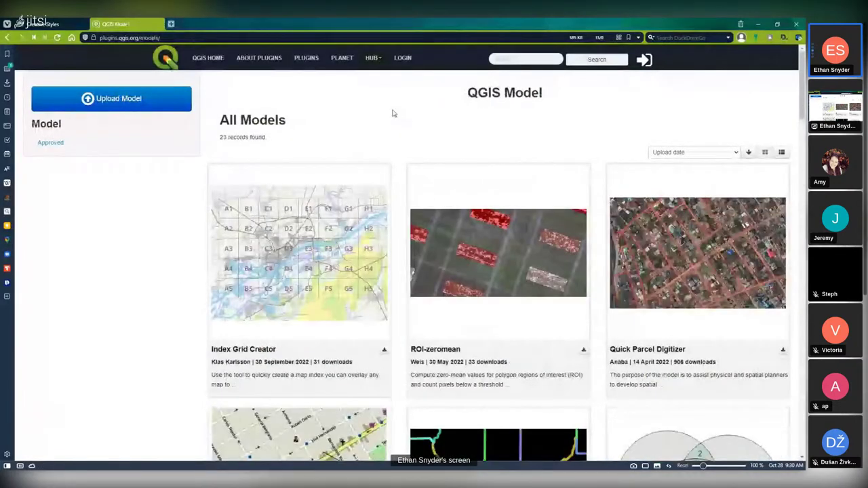
scroll(704, 287, down, 1)
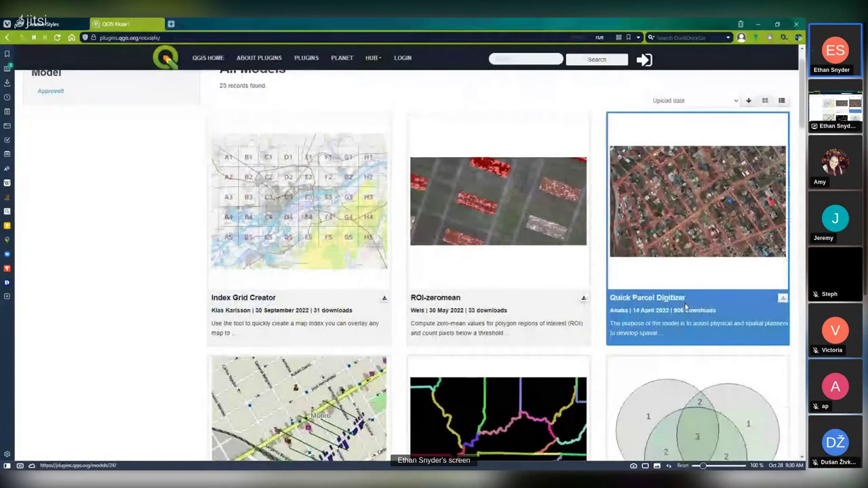
scroll(686, 307, up, 1)
Step: Open the hub's 3D Models section and look over its first entries
click(372, 58)
click(380, 108)
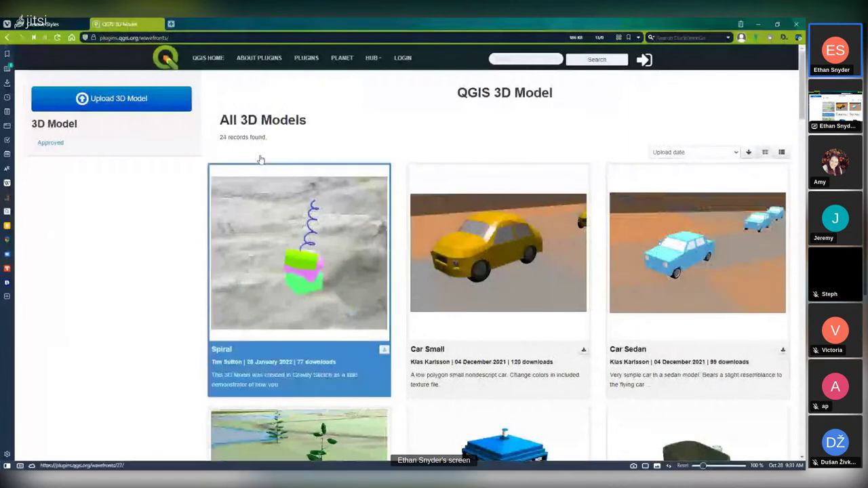
scroll(263, 159, down, 3)
scroll(265, 157, up, 3)
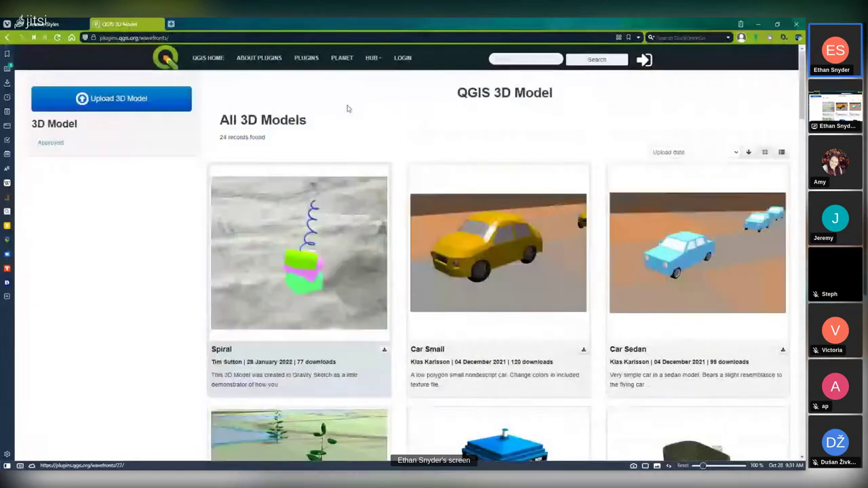
Step: View the hub's QGIS Layer Definition File section, and return to the Styles section's list
click(373, 58)
click(405, 142)
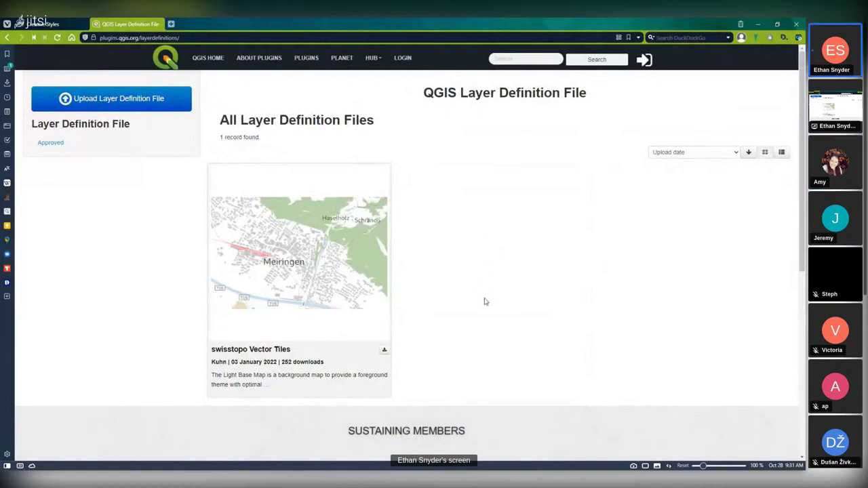
click(373, 60)
click(381, 76)
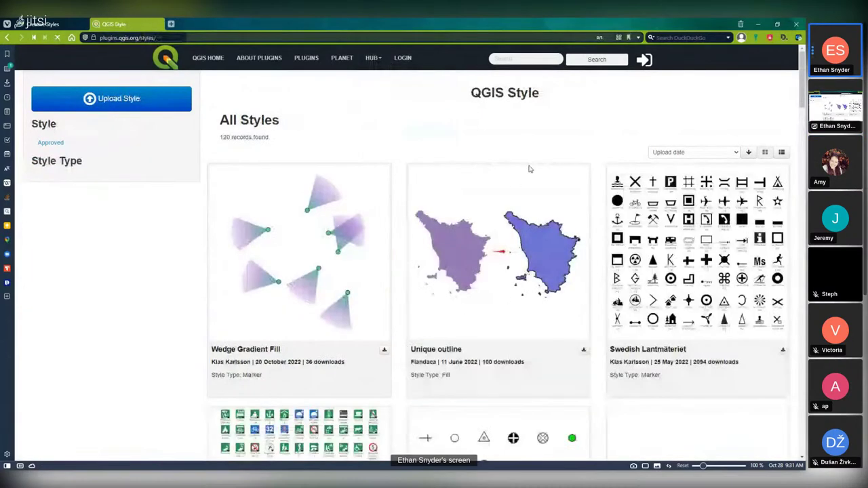
scroll(396, 188, down, 1)
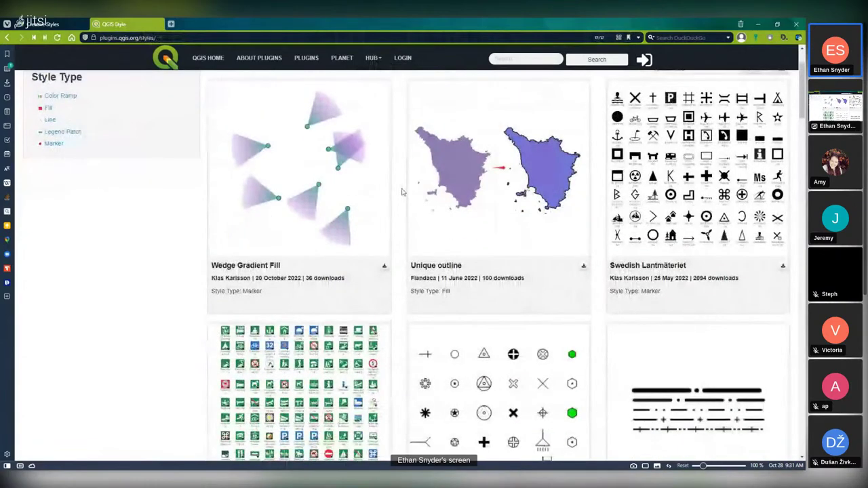
scroll(434, 136, up, 2)
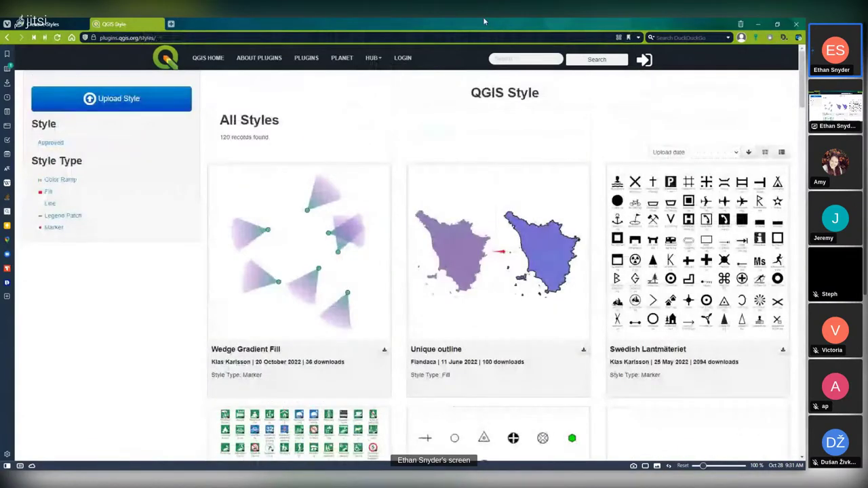
key(alt+Tab)
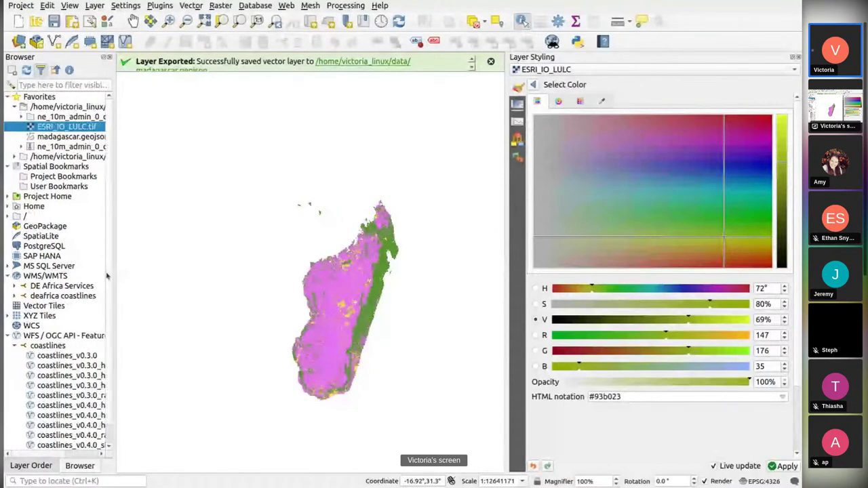
Step: Set the Rangeland class colour of the ESRI_IO_LULC layer to #93b023 and apply it
scroll(108, 275, down, 1)
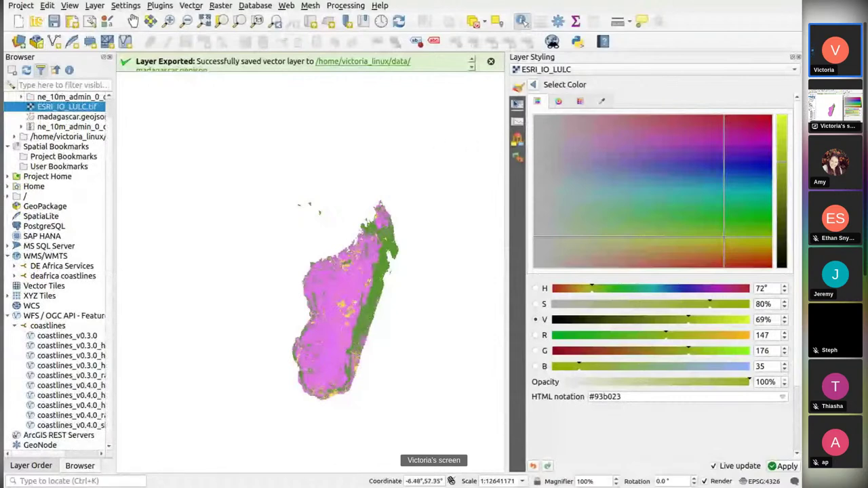
click(533, 84)
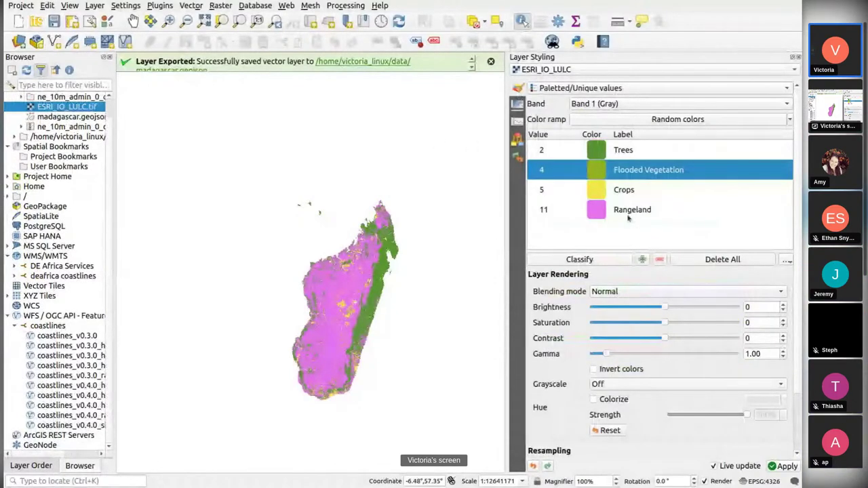
click(598, 210)
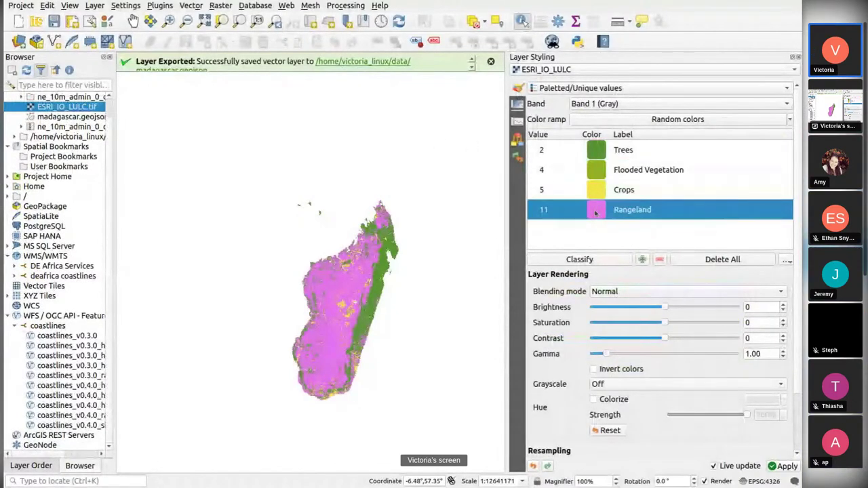
double_click(597, 213)
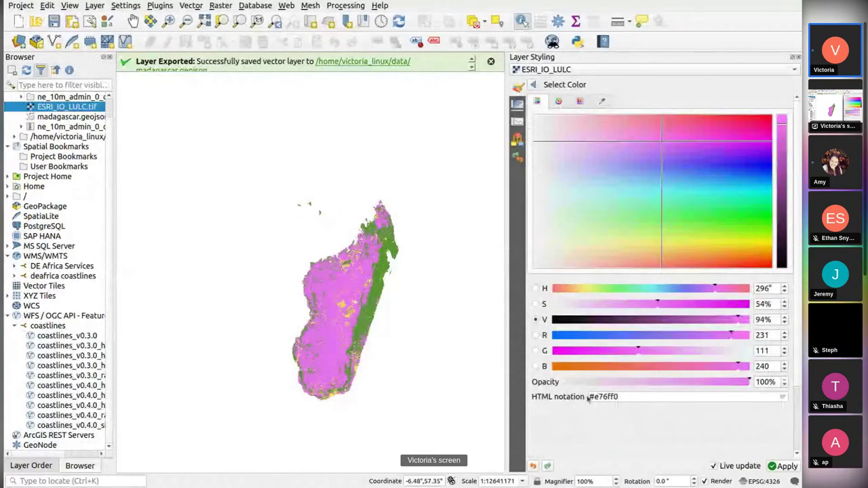
drag(588, 397, 619, 397)
text(#93b023)
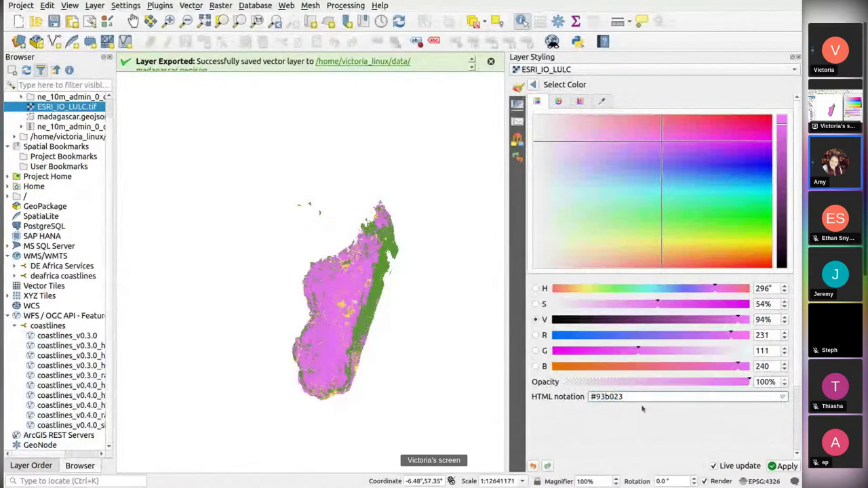
click(791, 467)
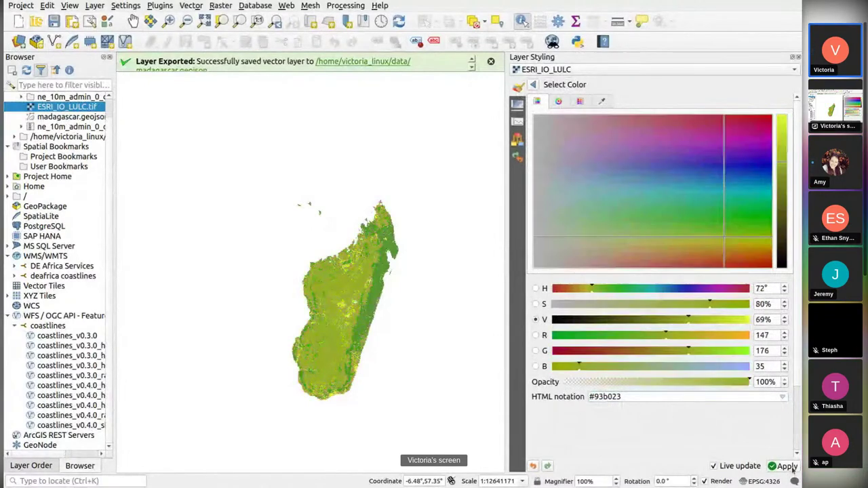
Step: Identify the land cover raster's value at a point on Madagascar, widen the map canvas and inspect the recoloured classes close up
click(371, 277)
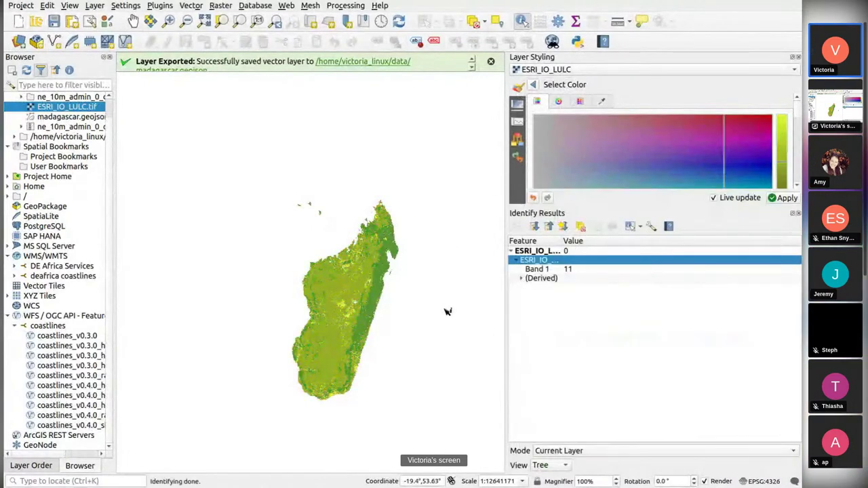
scroll(323, 333, up, 2)
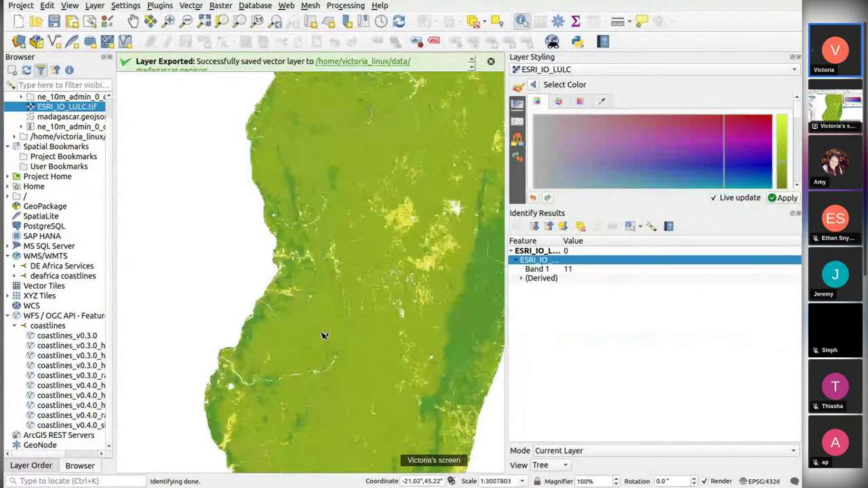
scroll(323, 335, down, 2)
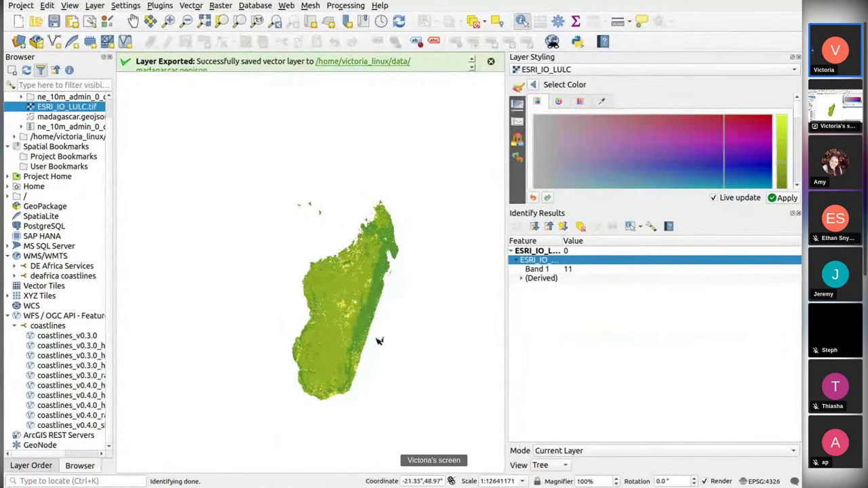
scroll(347, 310, up, 2)
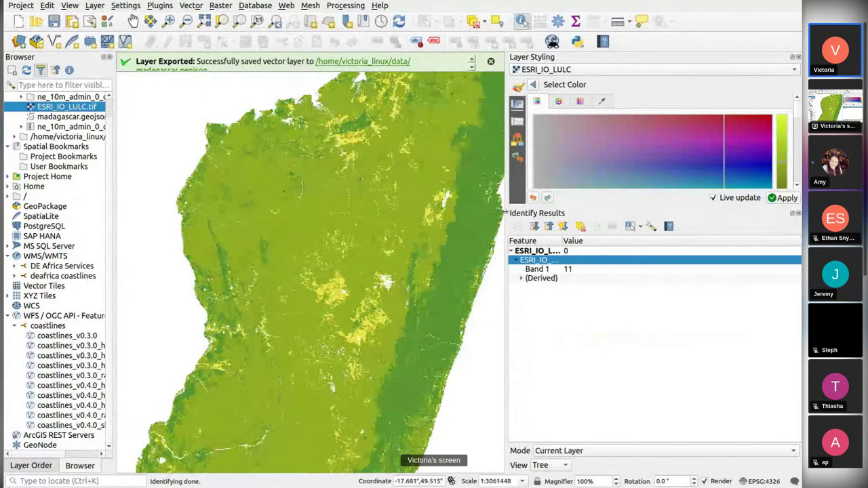
drag(509, 218, 657, 215)
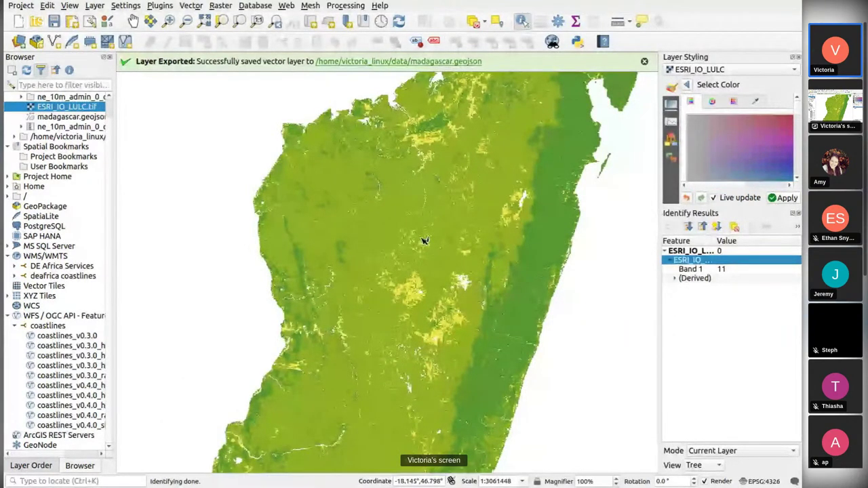
scroll(424, 241, down, 1)
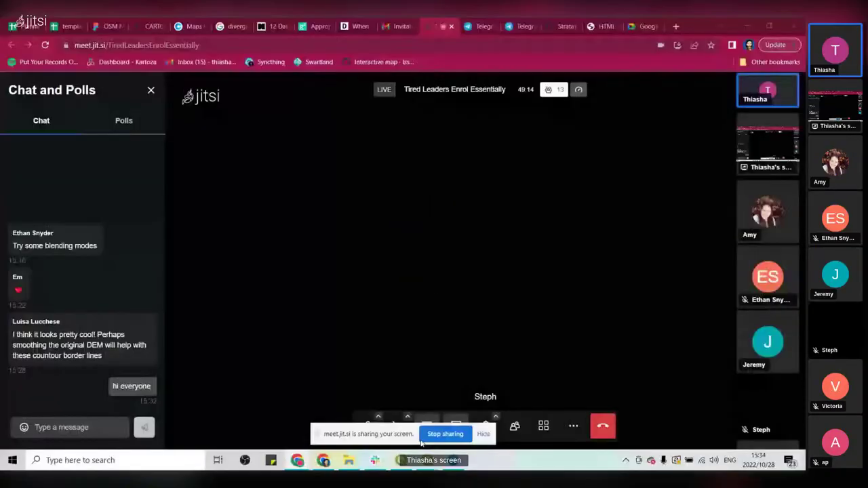
Step: Hide the screen-sharing notice and switch to the fantasy map project in QGIS
click(484, 434)
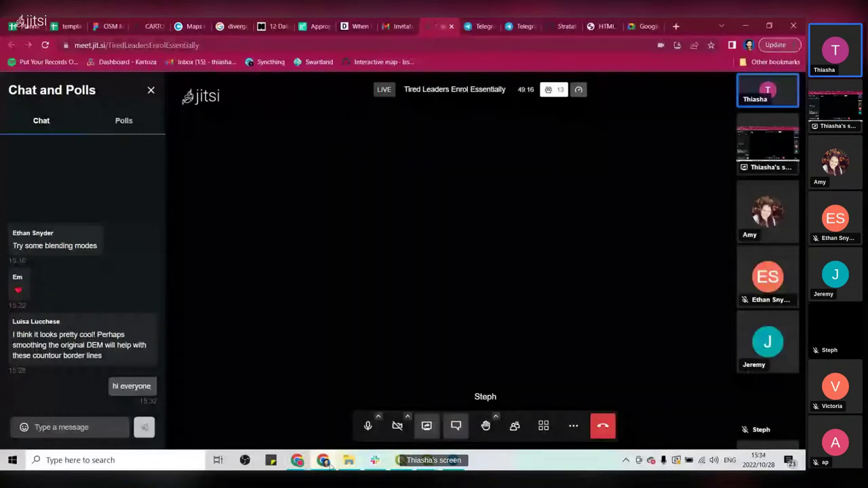
click(405, 467)
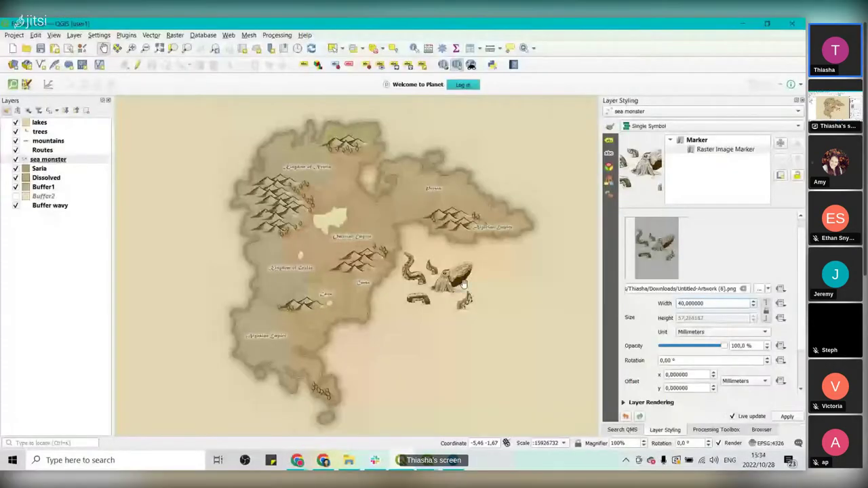
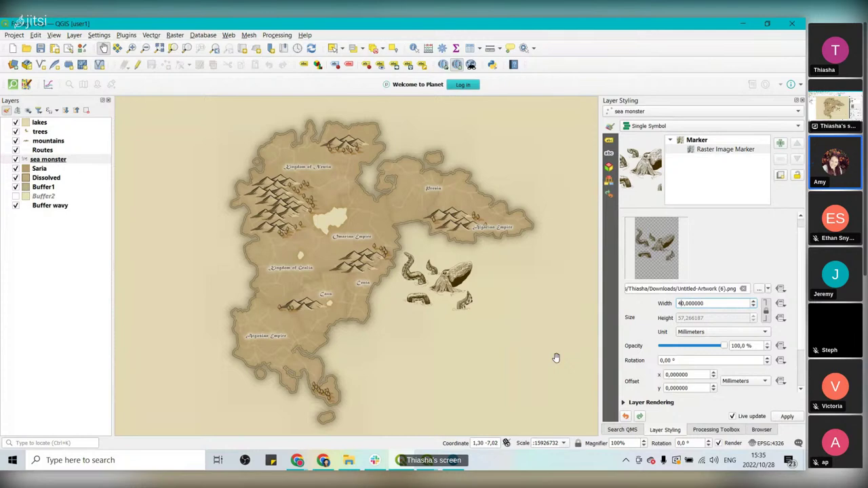
Step: Switch to Azgaar's Fantasy Map Generator in Chrome and close its States Editor
mouse_move(303, 465)
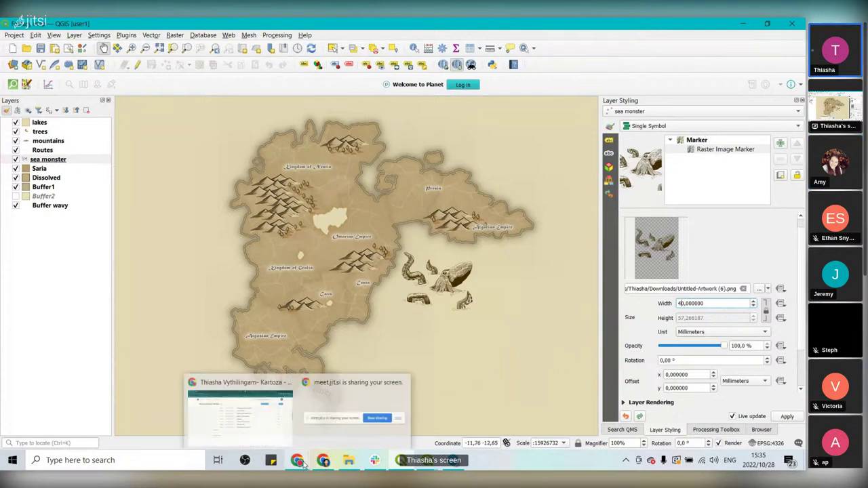
click(278, 444)
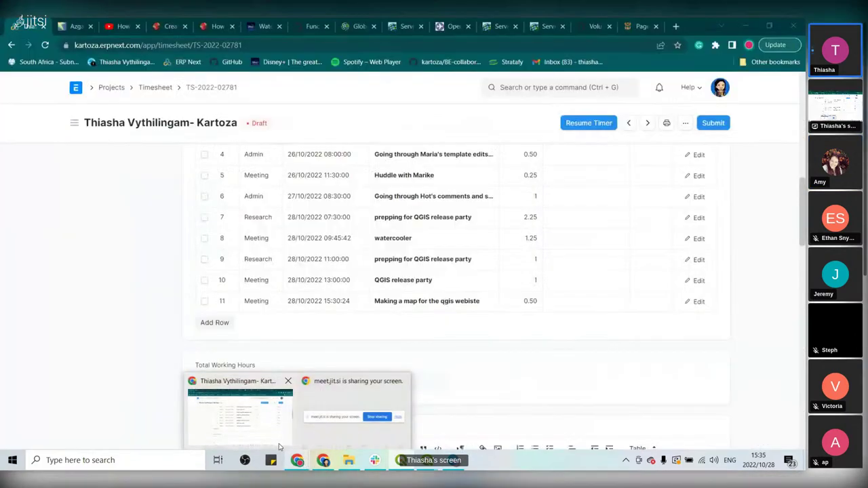
click(76, 27)
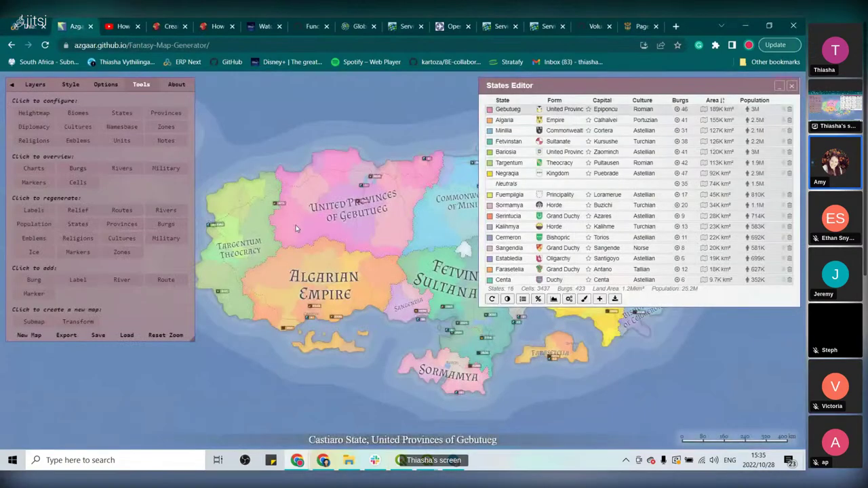
click(795, 90)
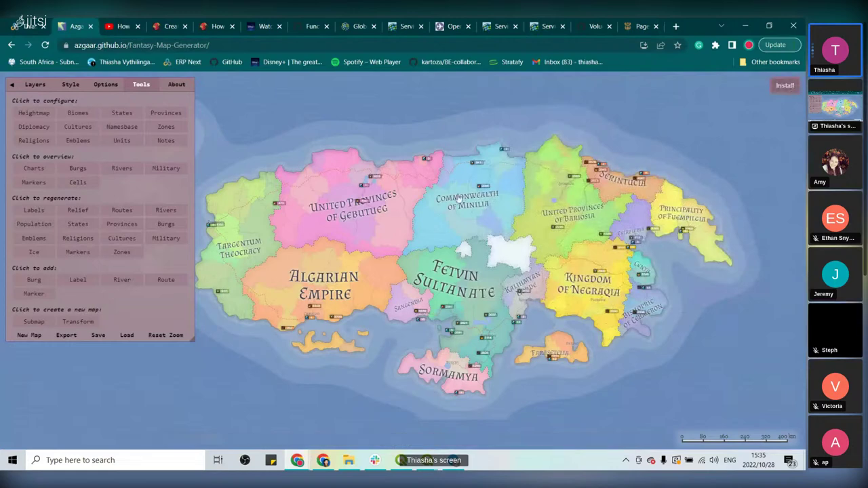
Step: Generate a new random fantasy map, view it without the menu, and show the menu again
click(26, 336)
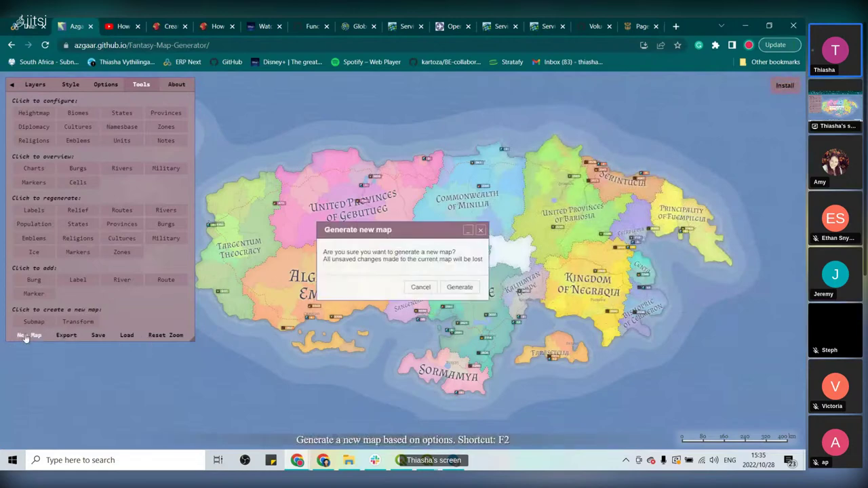
click(450, 289)
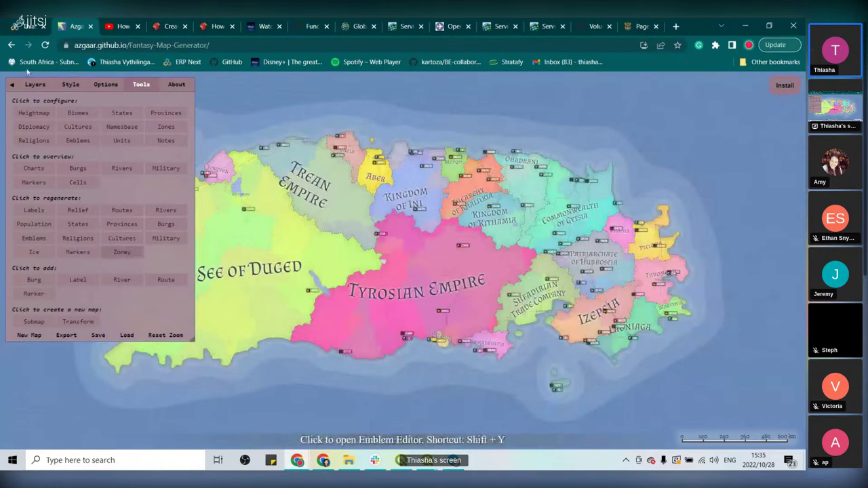
click(14, 86)
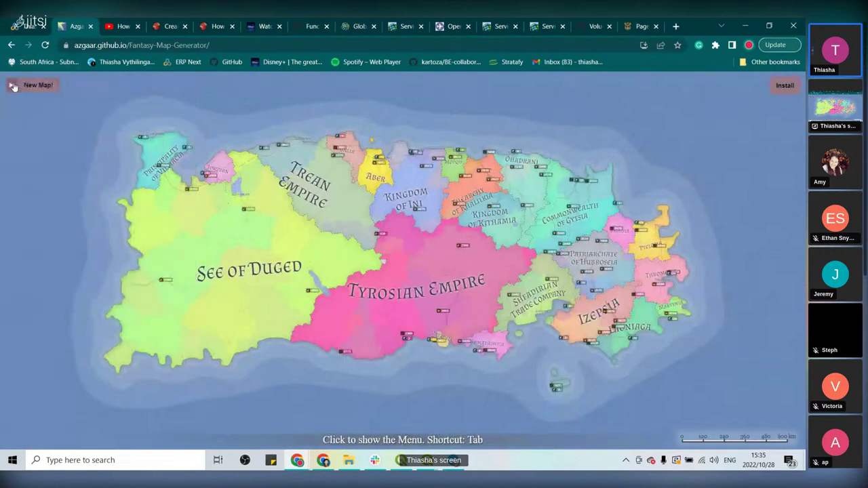
click(13, 86)
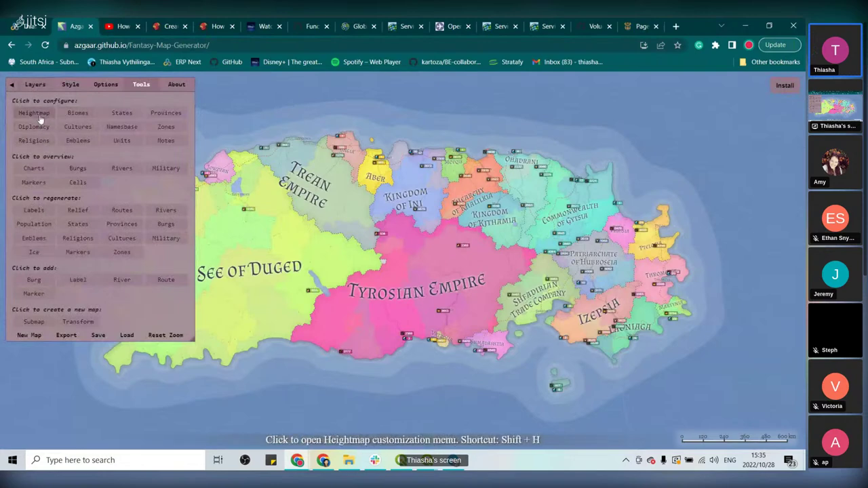
Step: Turn on the map's Religions, Ice, Temperature and Population layers
click(34, 87)
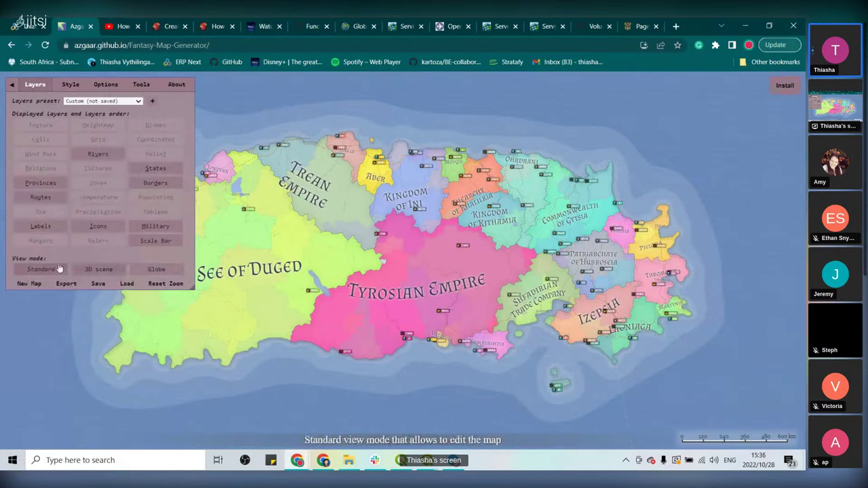
click(40, 216)
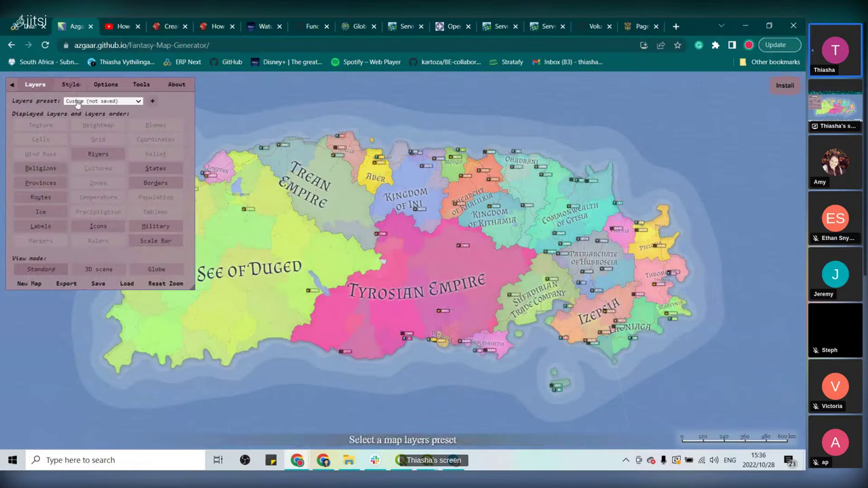
click(107, 198)
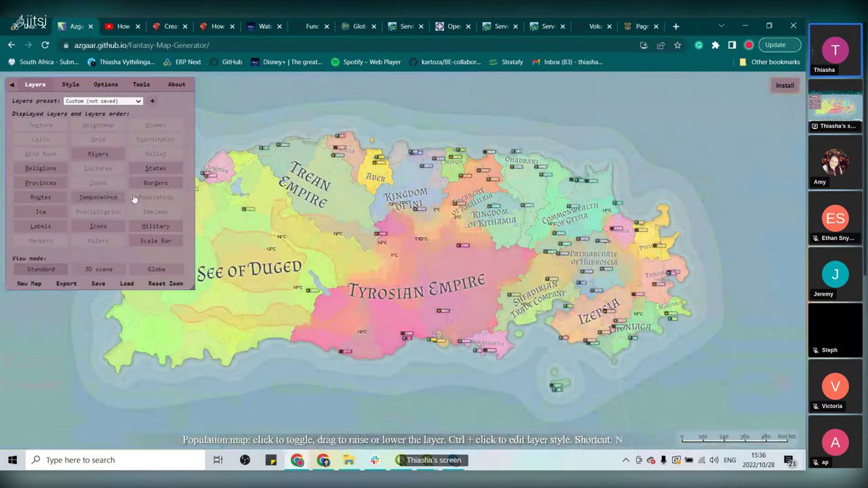
click(134, 198)
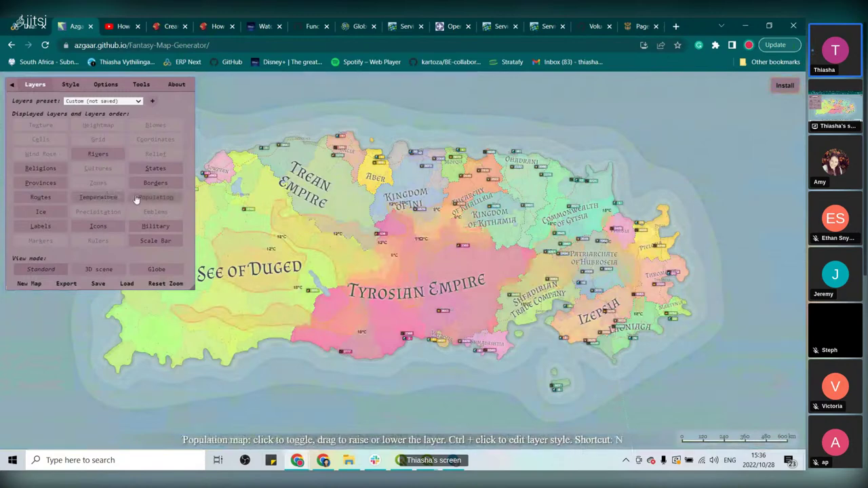
Step: Look over the generator's style and map settings, and view the Biomes Editor and States Editor
click(72, 85)
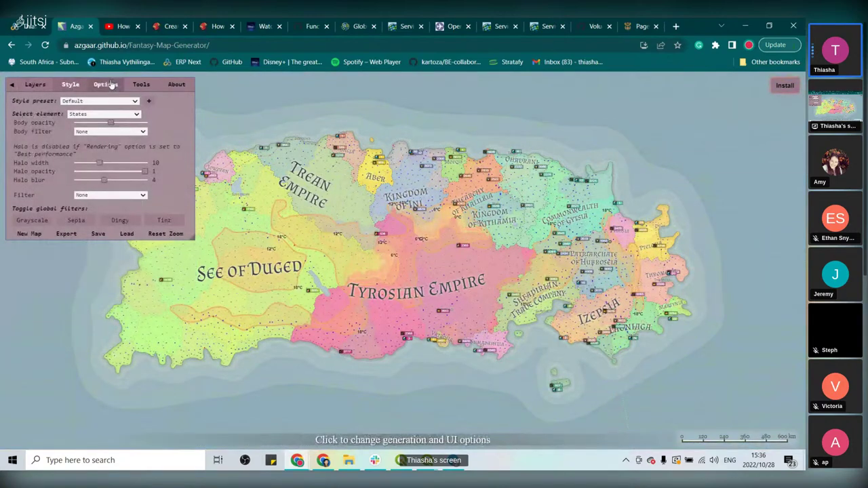
click(106, 85)
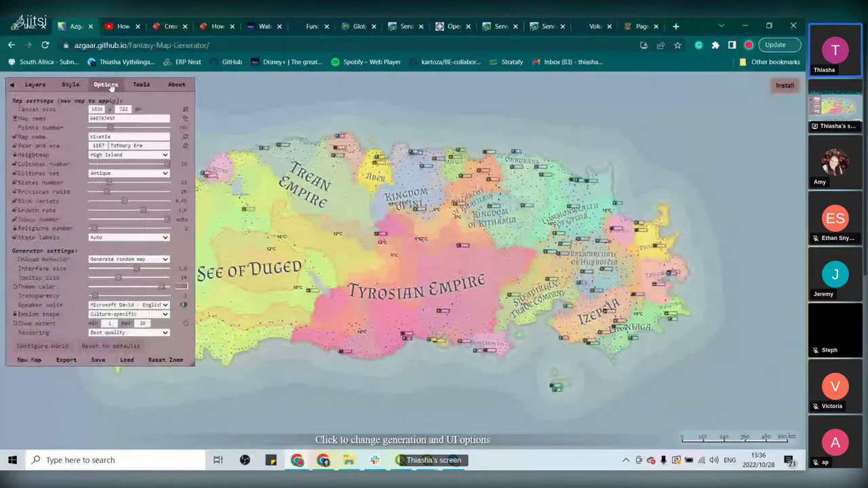
click(141, 85)
click(75, 113)
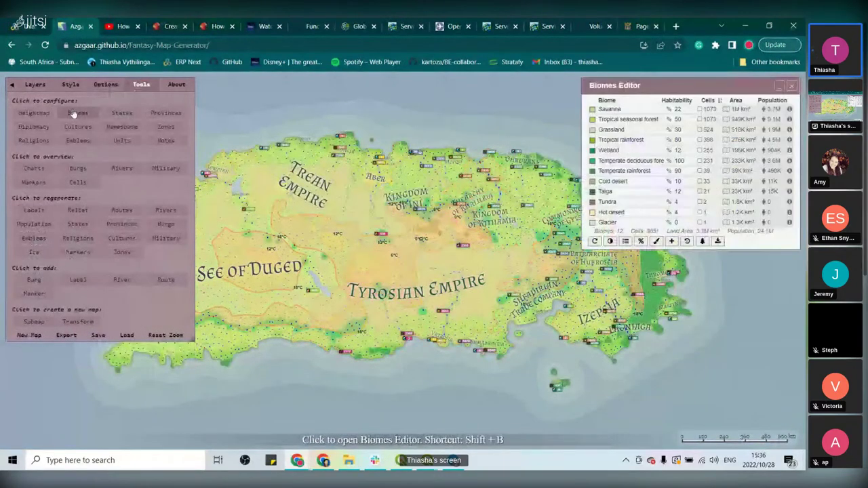
click(120, 114)
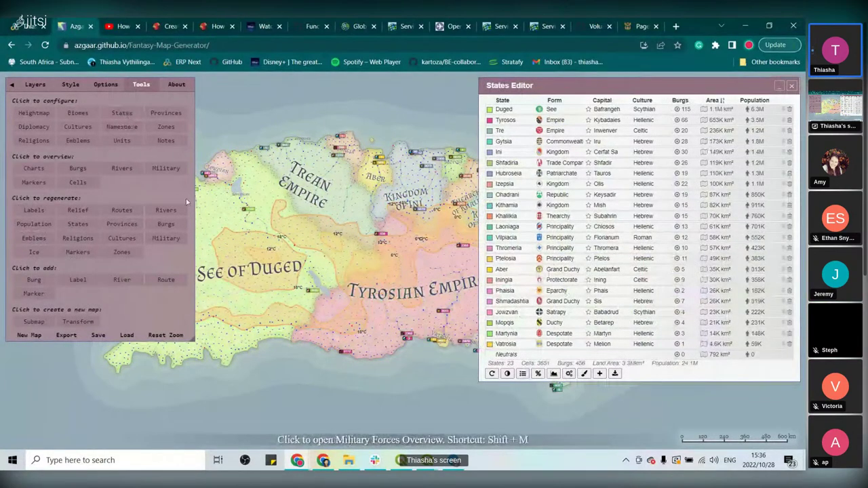
Step: Review the image, GeoJSON and JSON export choices for the map, dismissing the Slack notification, and close the export dialog
click(65, 335)
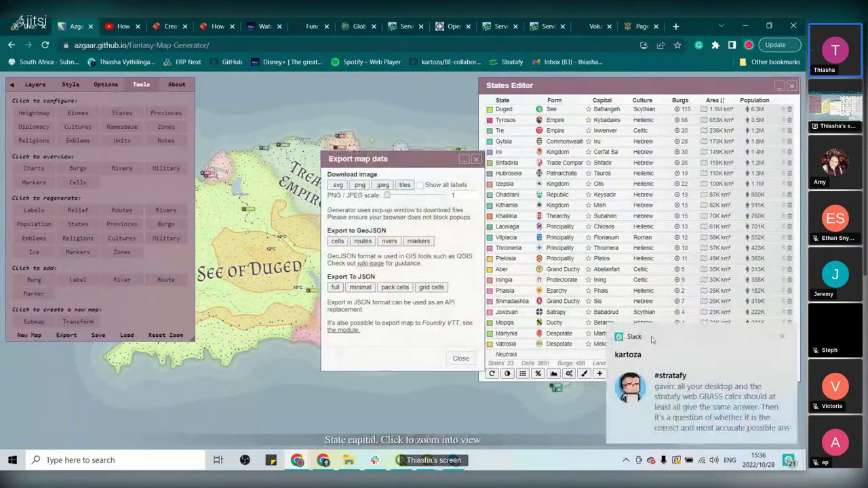
click(783, 337)
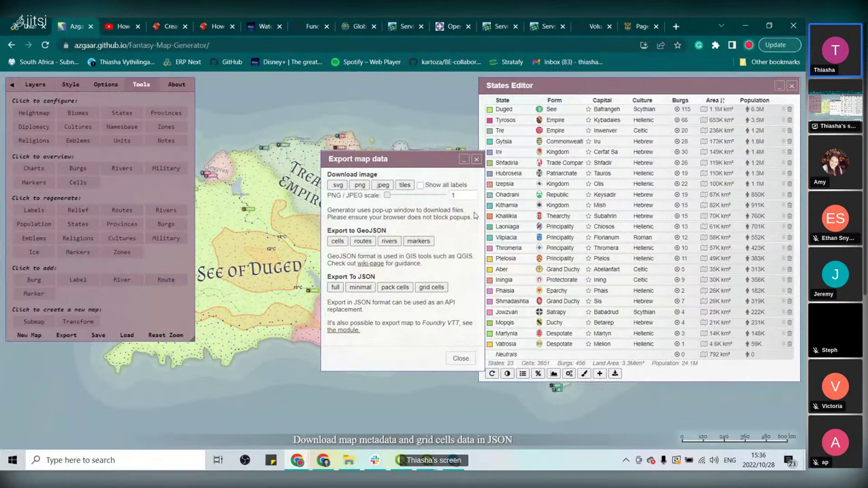
click(477, 159)
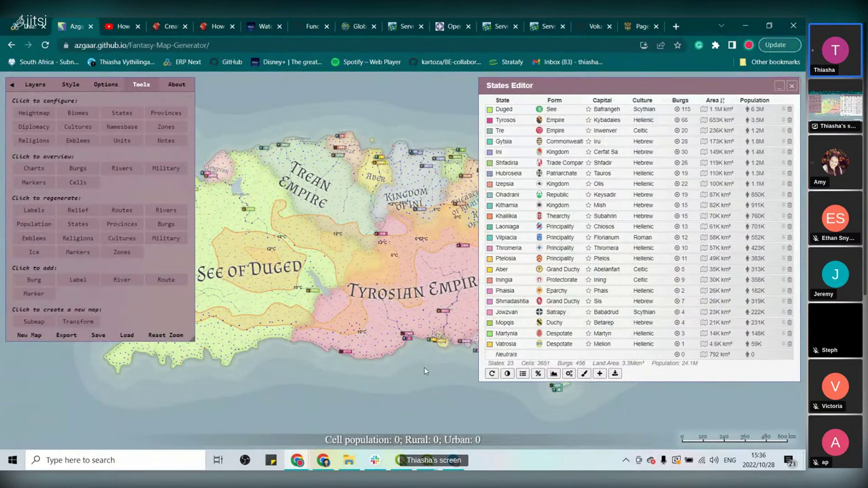
Step: Switch to the fantasy map project in QGIS to view it, and return to the Fantasy Map Generator in the browser
mouse_move(413, 467)
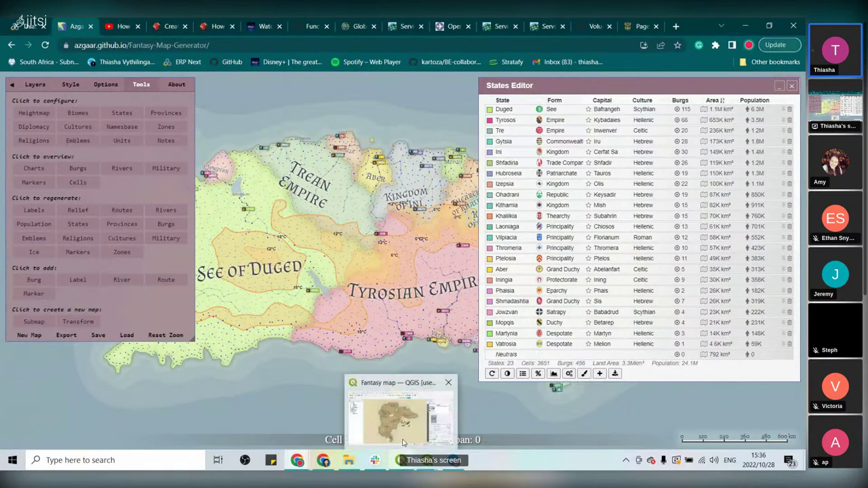
click(407, 441)
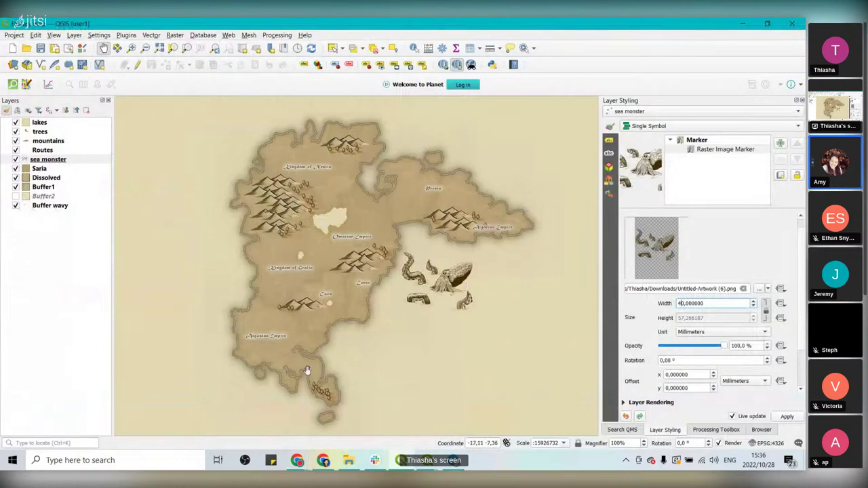
click(297, 460)
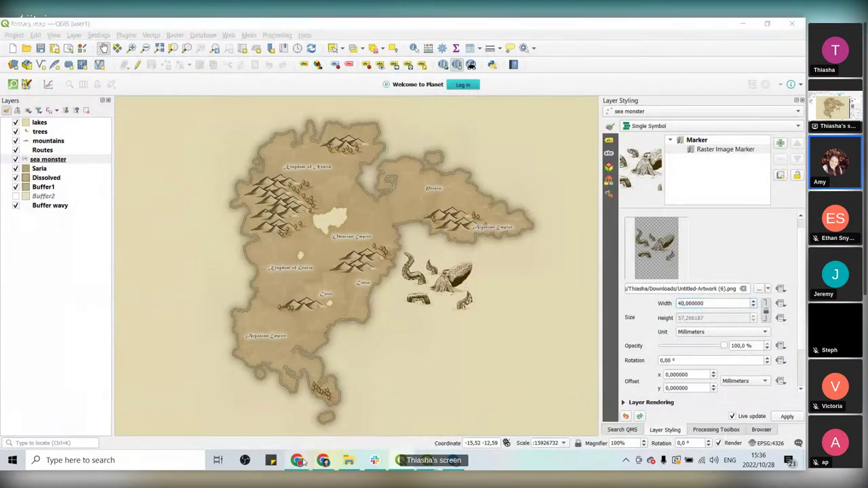
click(262, 430)
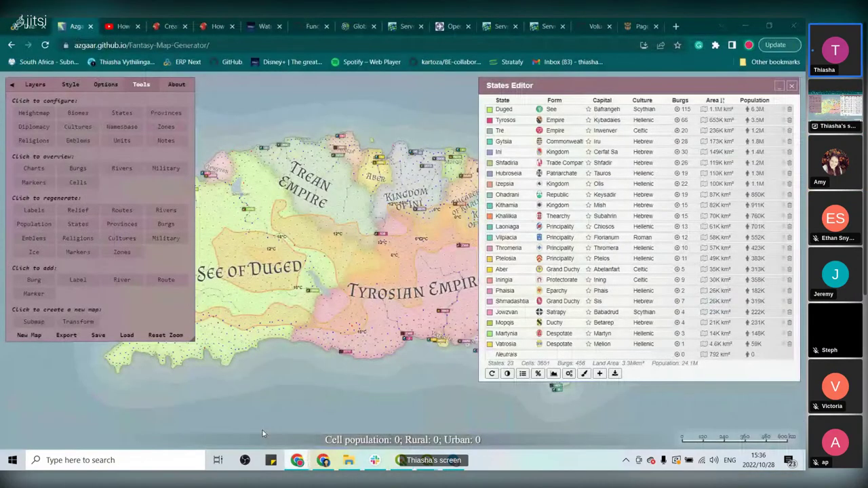
Step: View the generator's About information, the YouTube world map tutorial and the CheapskateMap fantasy map blog, and return to the generator page
click(188, 88)
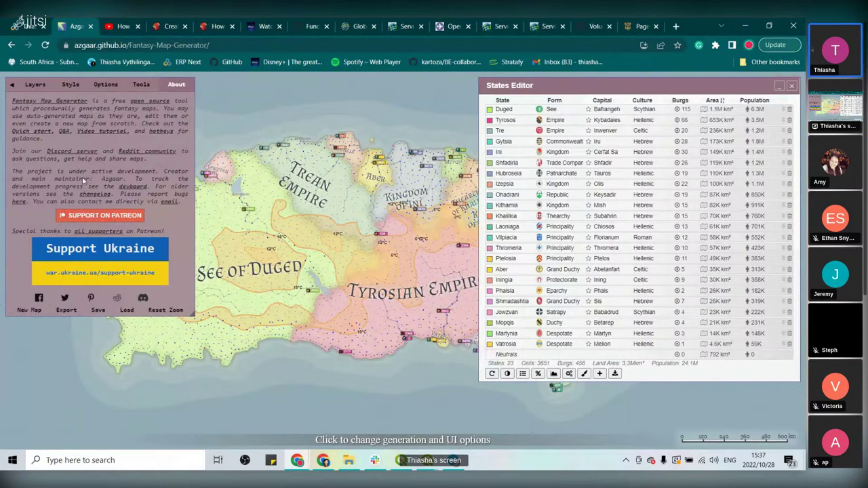
click(120, 27)
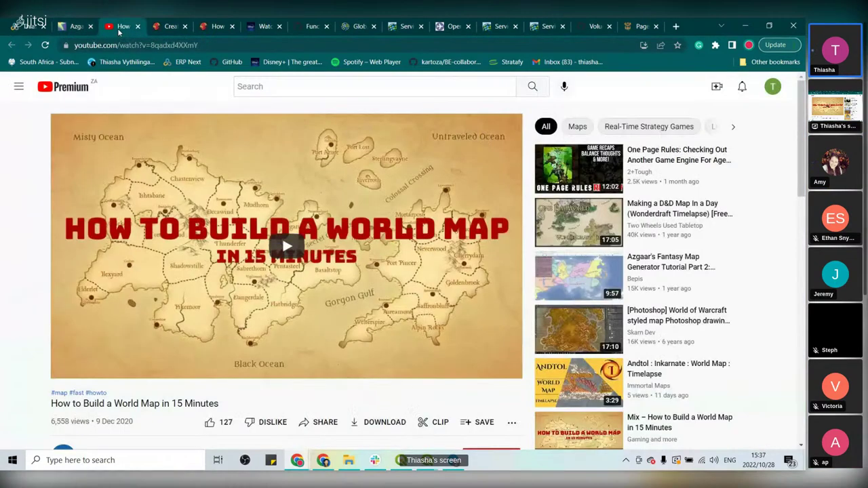
click(162, 27)
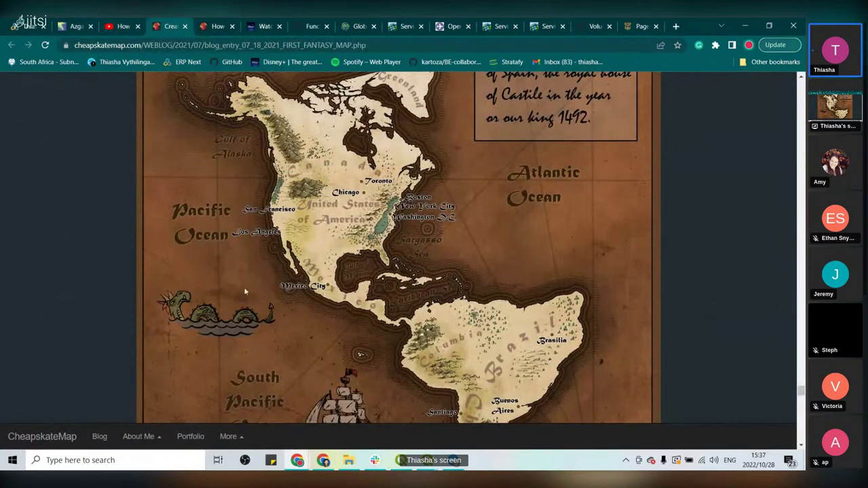
click(77, 30)
Step: Switch to the QGIS fantasy map and toggle the Buffer2 layer's visibility to compare the map, leaving the layer hidden
key(alt+Tab)
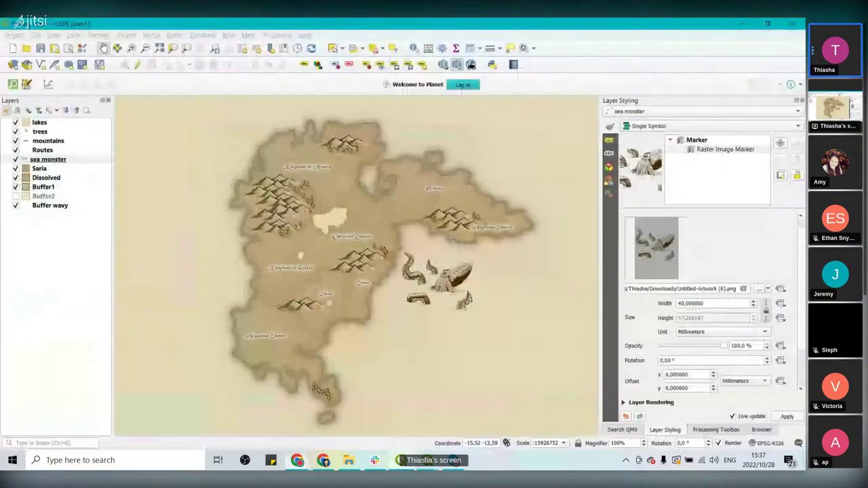
click(43, 196)
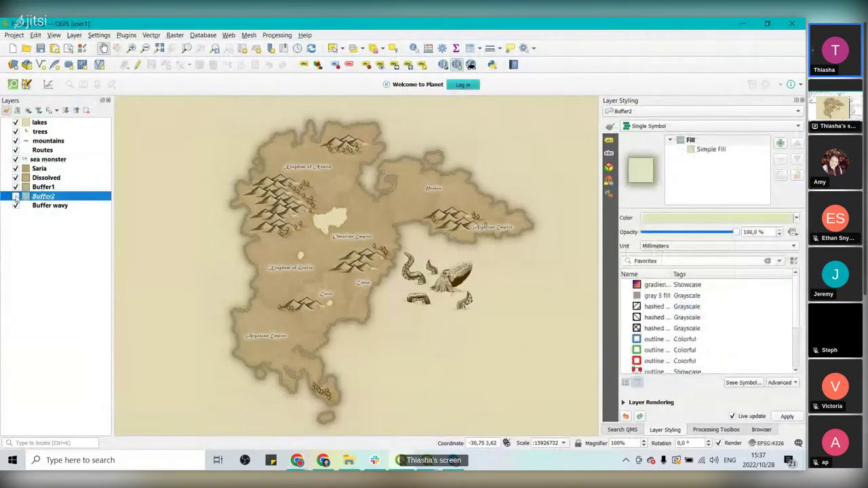
click(15, 196)
click(15, 196)
click(15, 196)
click(14, 196)
Step: Examine the Buffer1 layer's Simple Fill settings and its draw effects, and dismiss the Slack notification
click(36, 188)
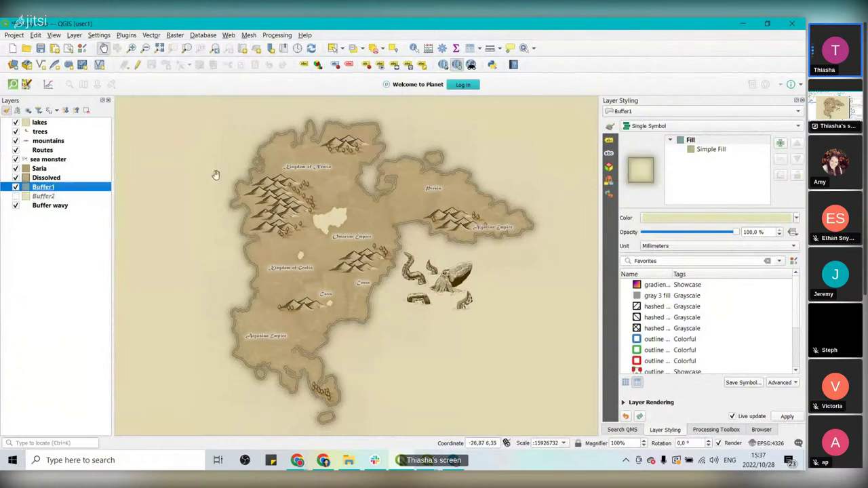
click(719, 157)
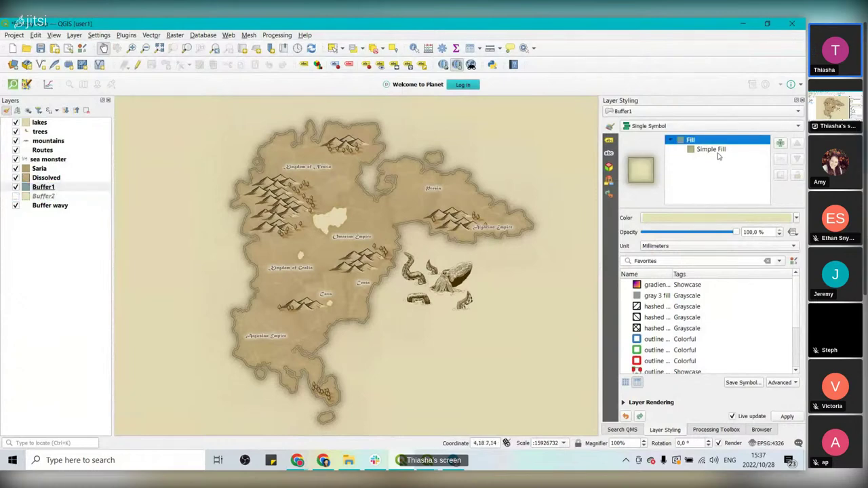
click(718, 153)
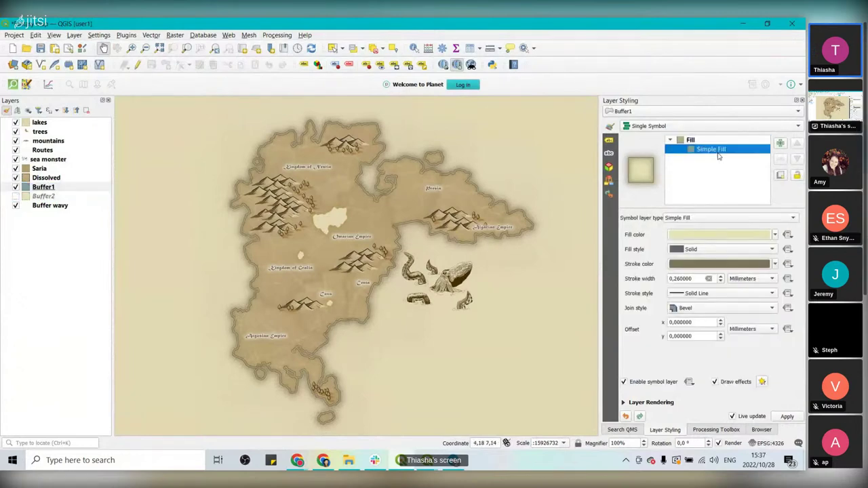
click(762, 382)
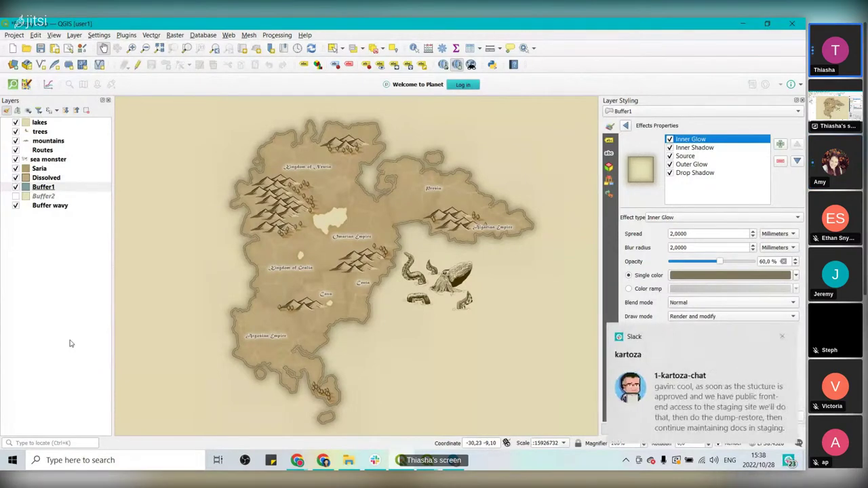
click(782, 337)
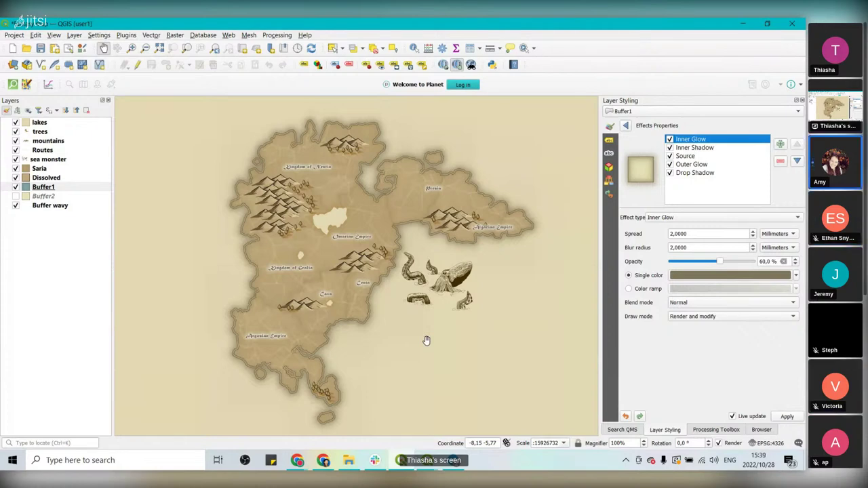
Step: Select the lakes layer, review the import and export choices in the Style Manager, and close it
click(39, 122)
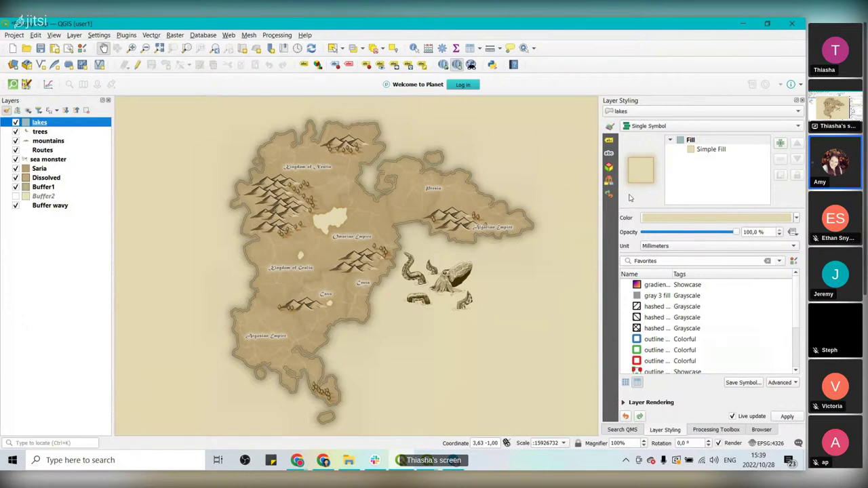
click(795, 262)
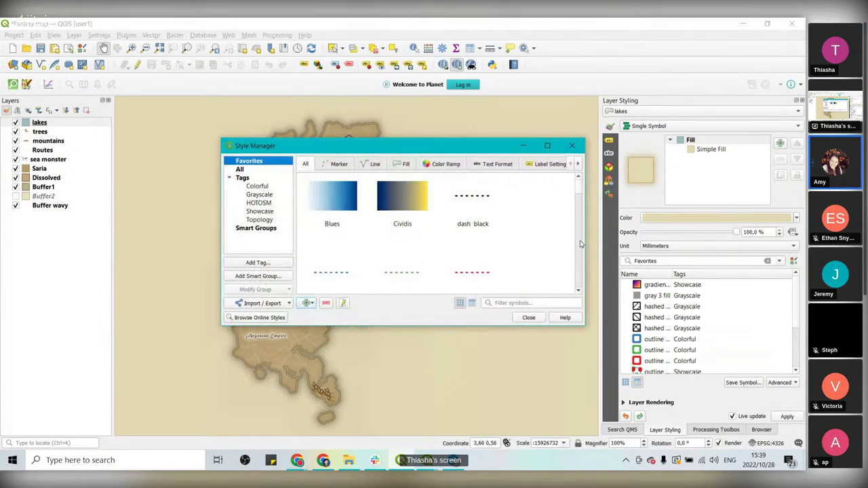
click(265, 306)
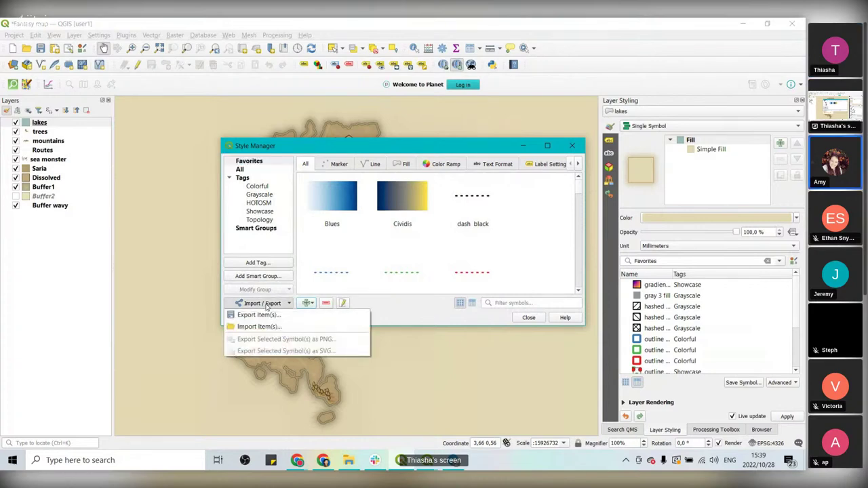
click(271, 307)
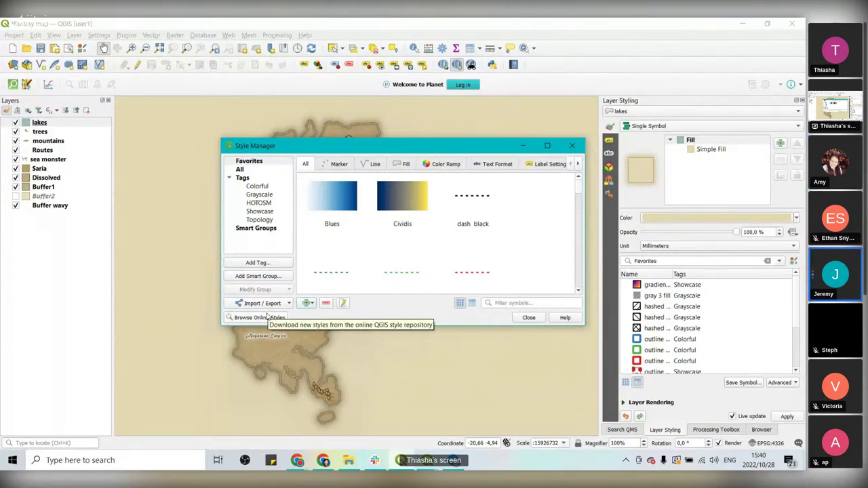
click(575, 153)
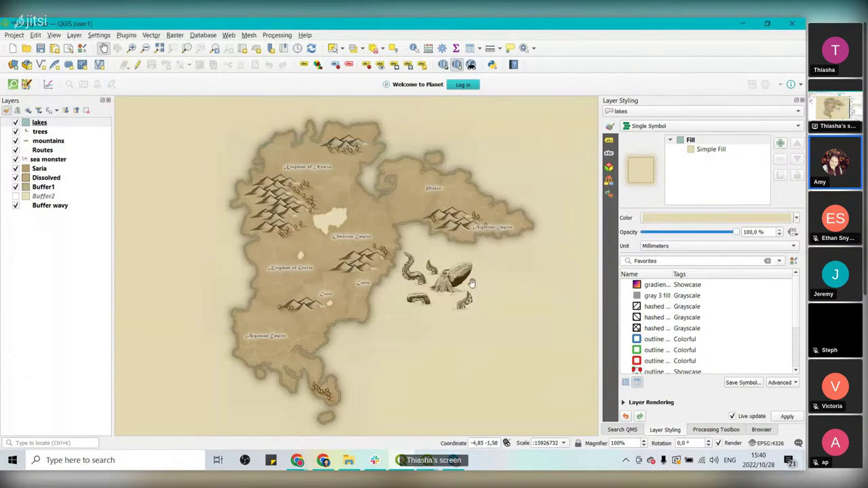
Step: Switch to the Jitsi meeting and stop sharing the screen
click(324, 460)
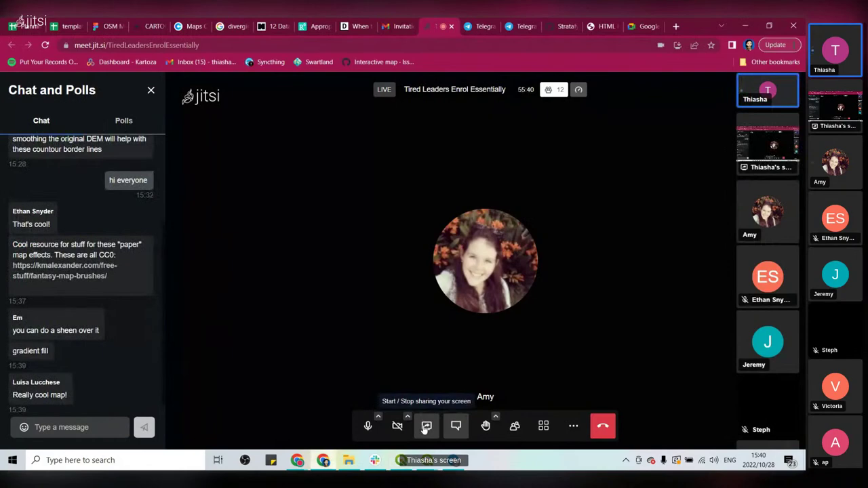
click(427, 428)
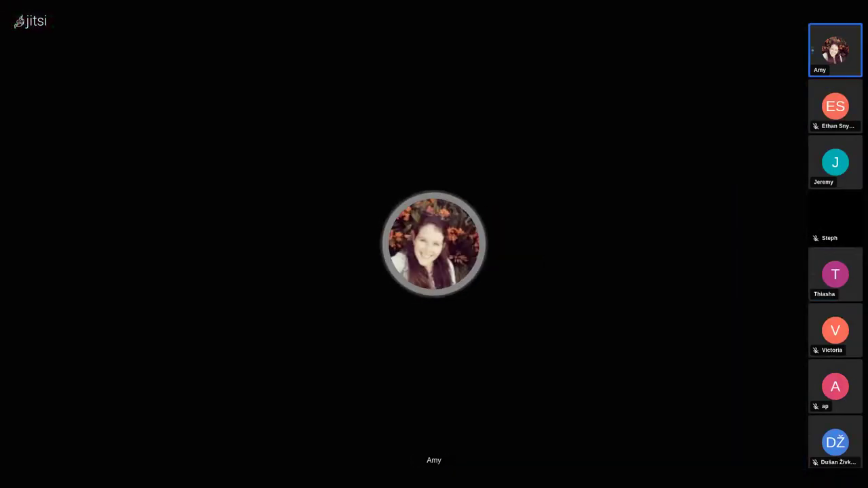
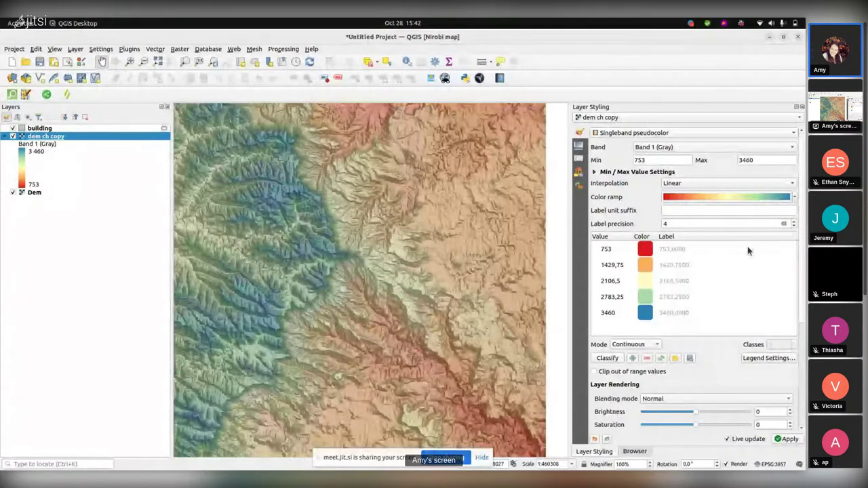
Step: Look over the dem ch copy layer's rendering and resampling settings, trying a contrast of -12 and restoring it to 0
scroll(740, 291, down, 5)
scroll(736, 309, up, 2)
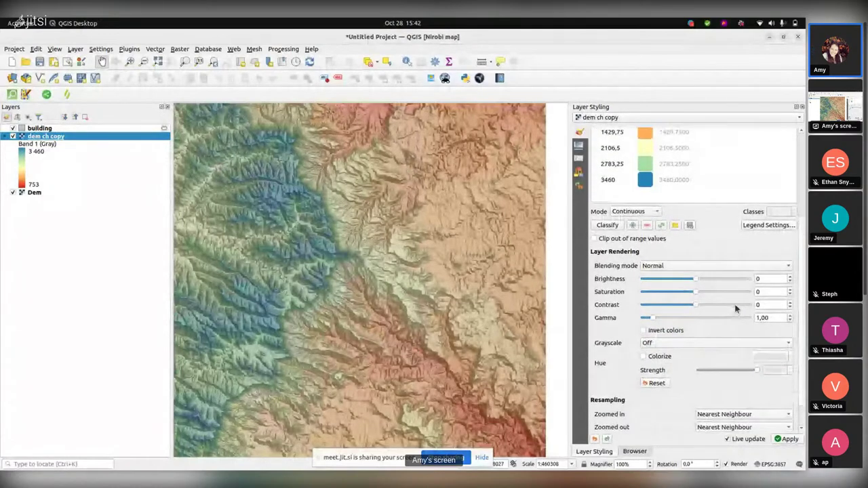
scroll(737, 308, down, 1)
scroll(737, 306, down, 11)
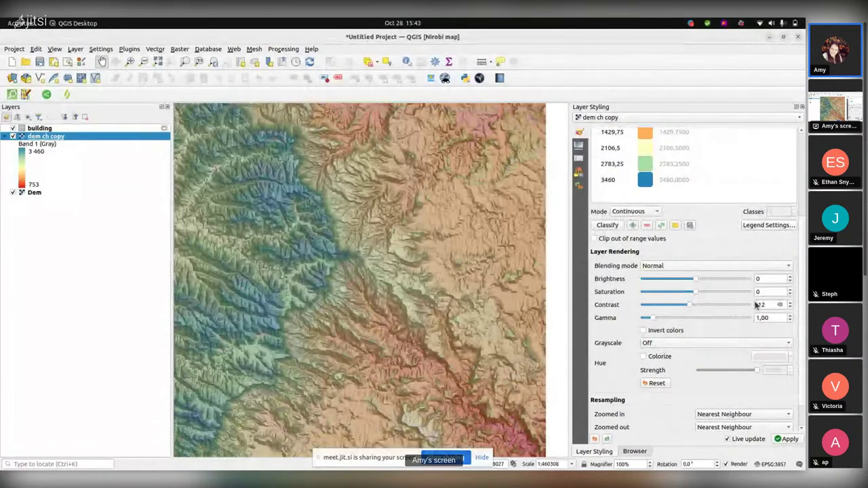
scroll(723, 303, up, 12)
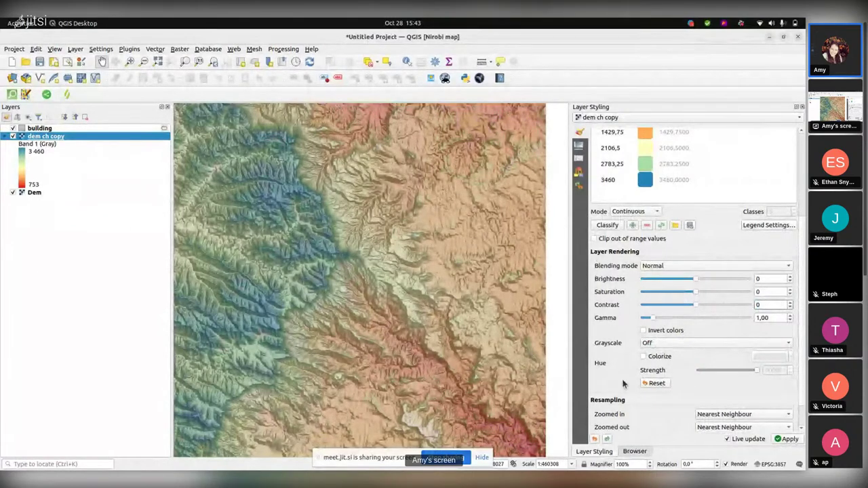
scroll(623, 384, down, 1)
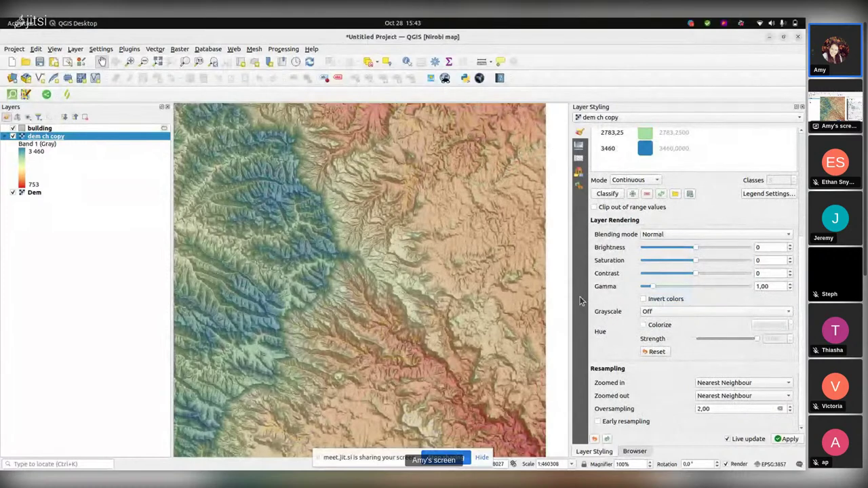
scroll(750, 218, up, 2)
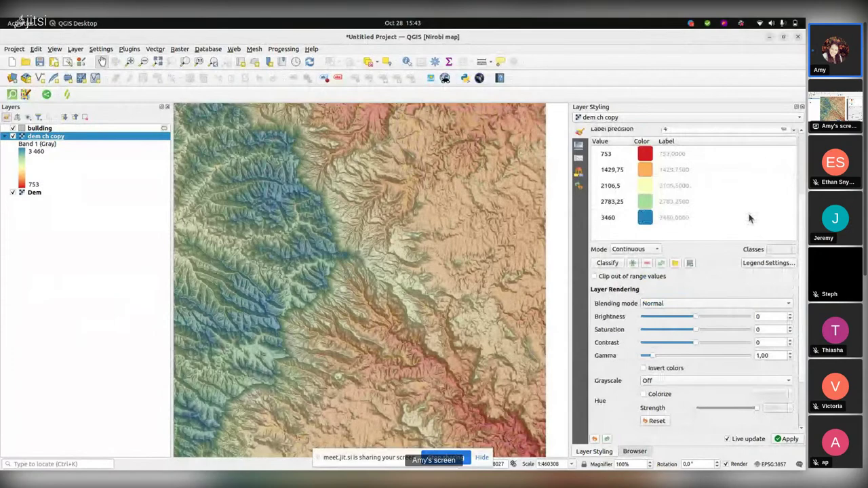
scroll(750, 218, up, 3)
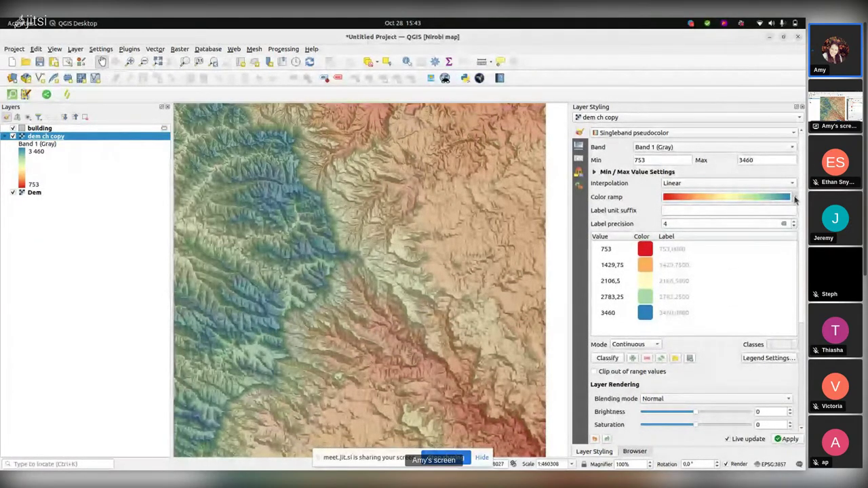
Step: Look through the available color ramps for the dem ch copy layer and start a new color ramp of type Gradient
click(796, 198)
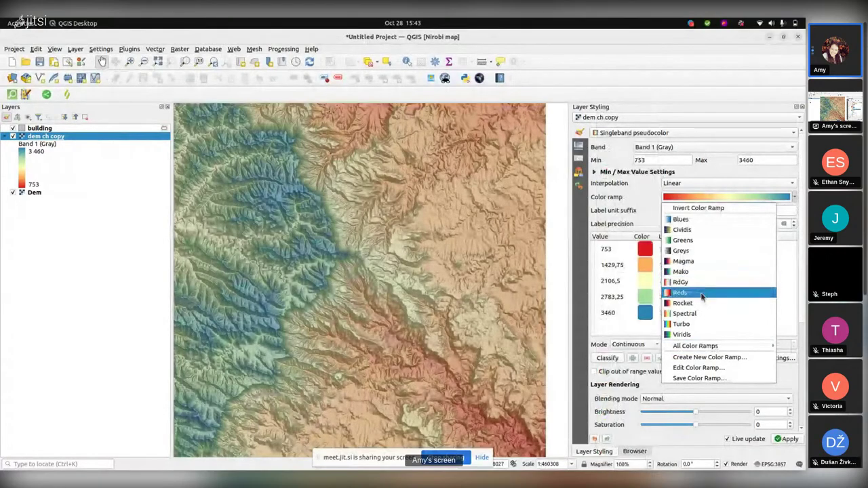
mouse_move(695, 347)
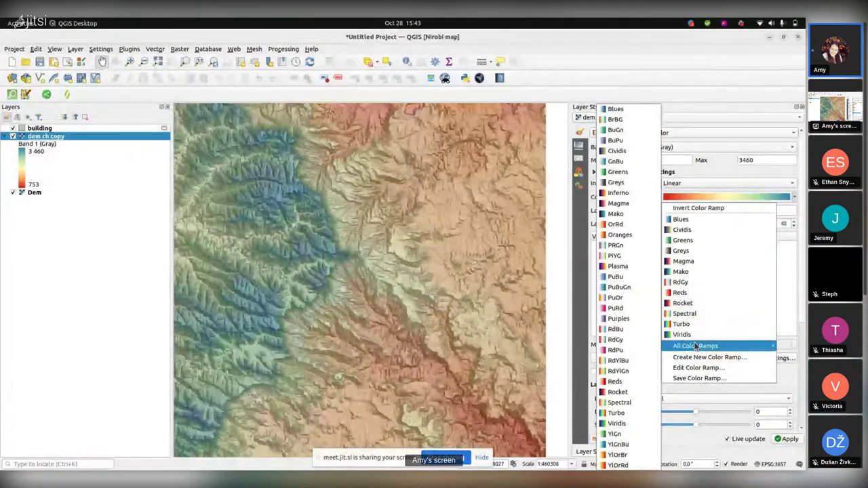
click(708, 358)
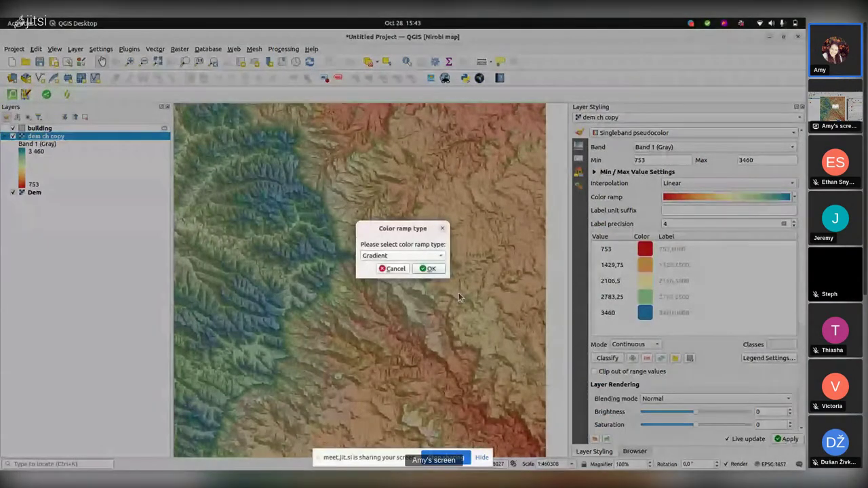
click(431, 257)
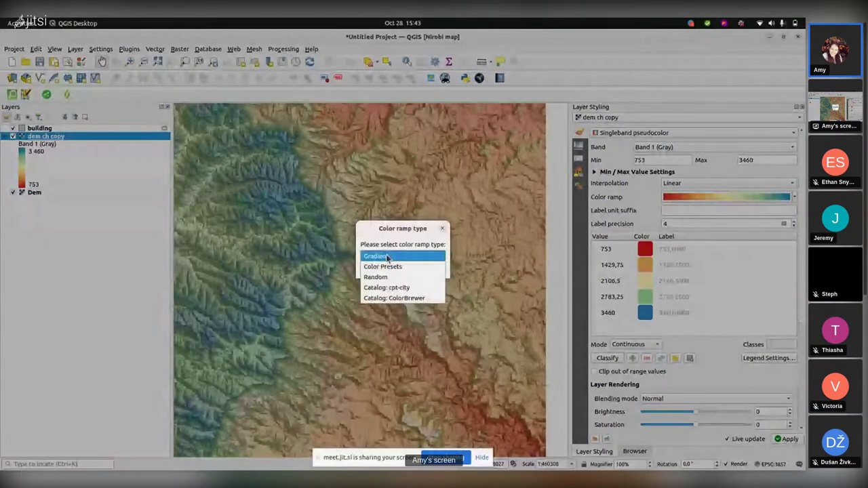
click(431, 257)
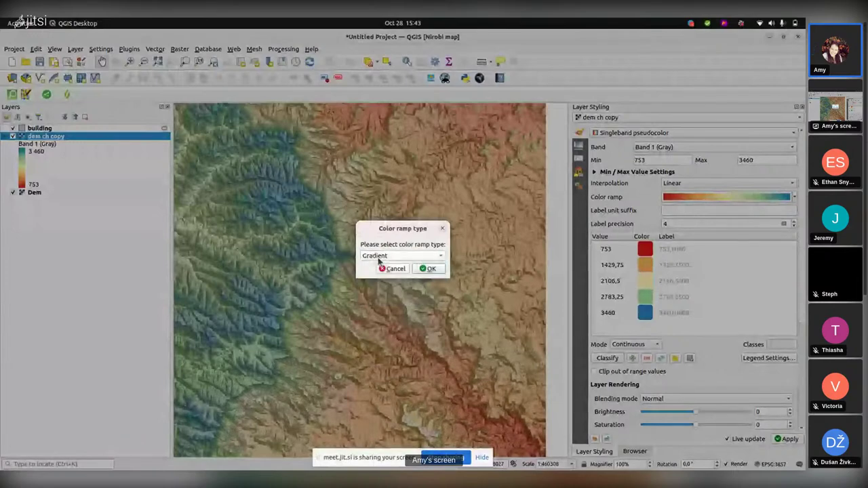
click(430, 269)
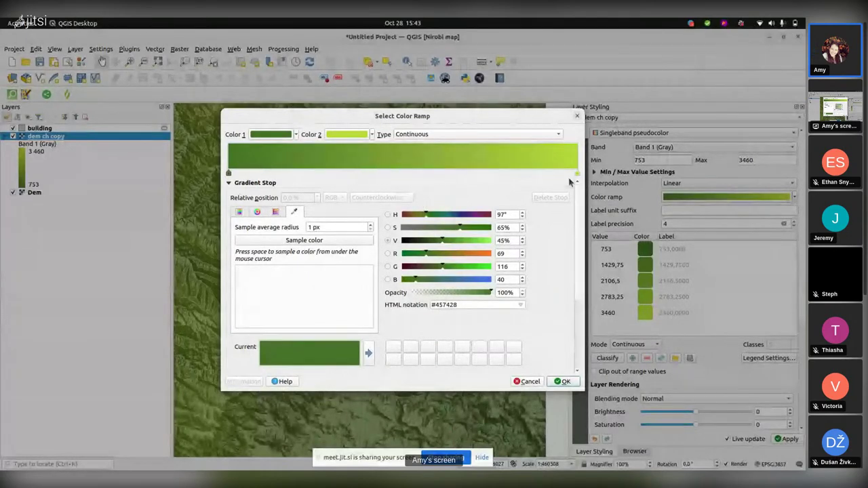
Step: Switch to the Visual Style Guide page in Chrome and copy the Dark Green hex code #589632
click(16, 271)
click(16, 271)
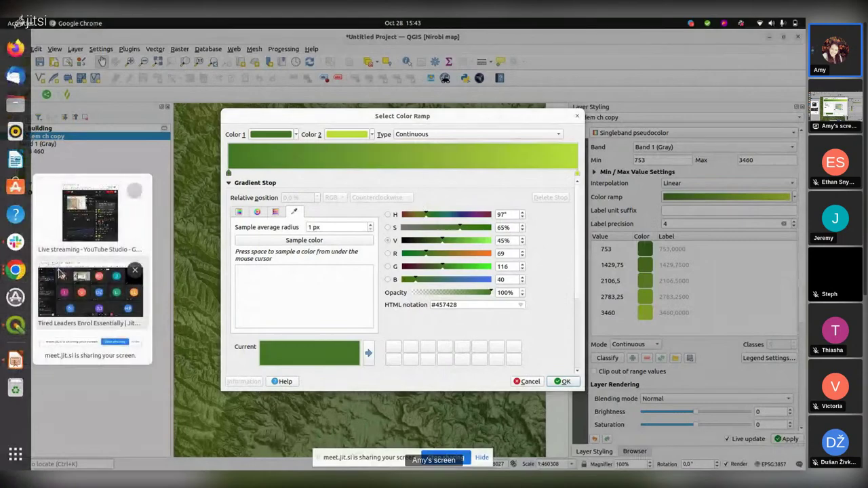
click(116, 264)
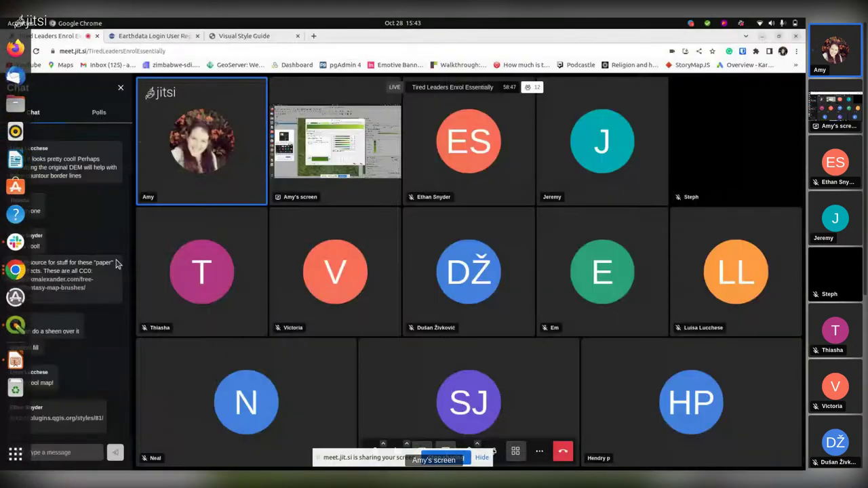
click(239, 36)
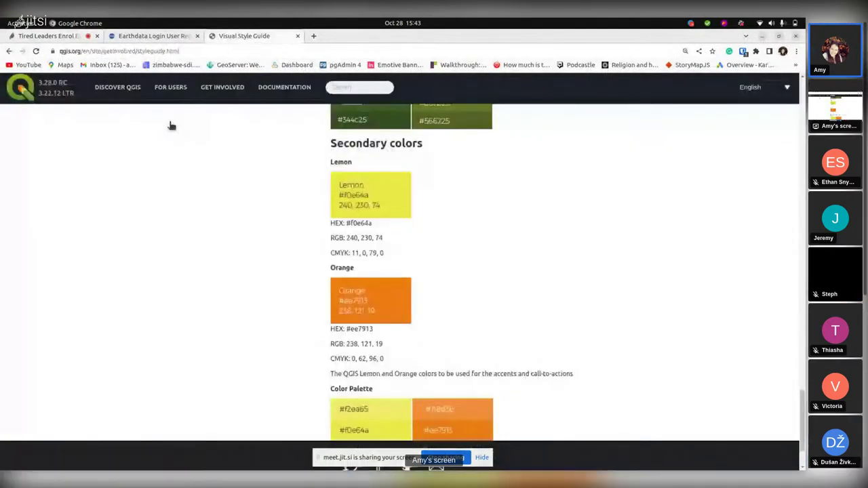
scroll(314, 252, up, 6)
scroll(314, 253, up, 2)
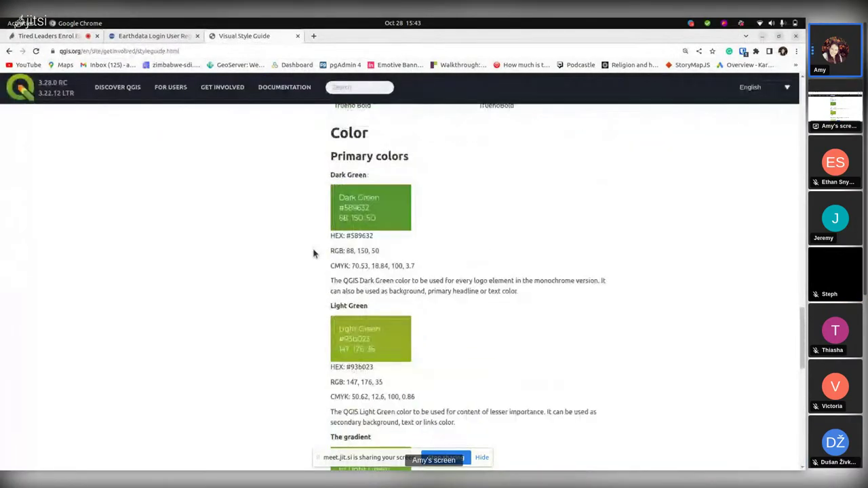
drag(384, 235, 346, 238)
key(ctrl+c)
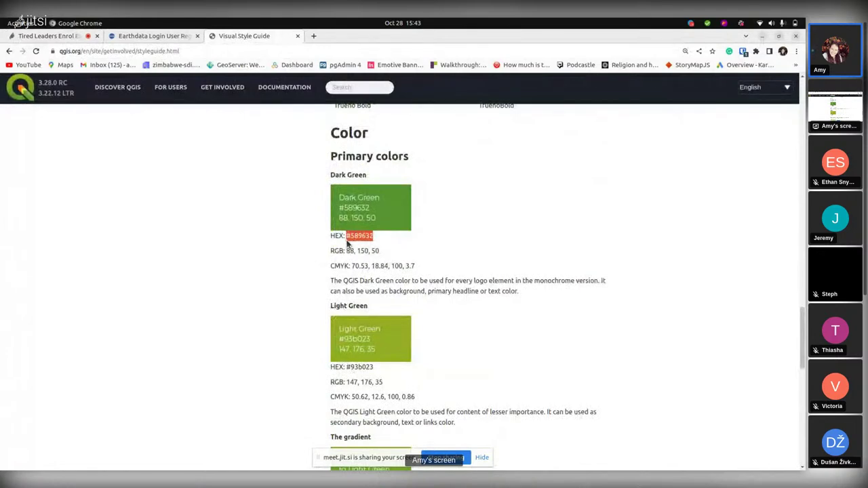
Step: Return to QGIS and set the gradient's start color to #589632
mouse_move(9, 384)
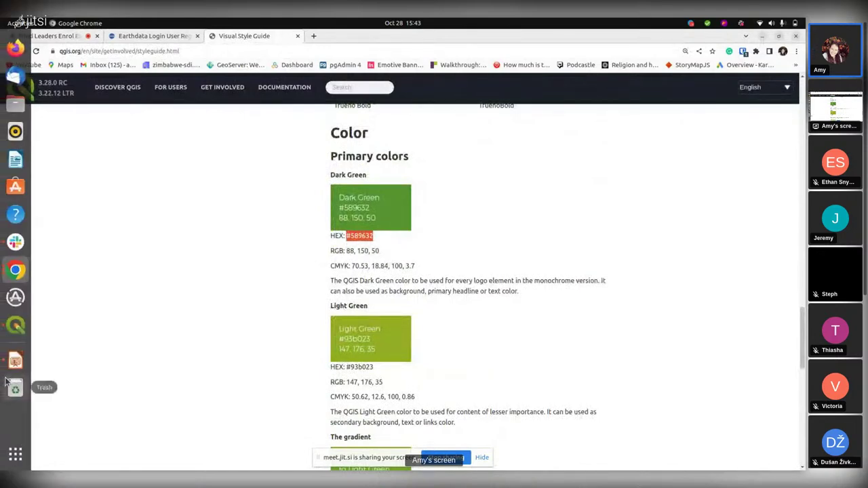
click(14, 326)
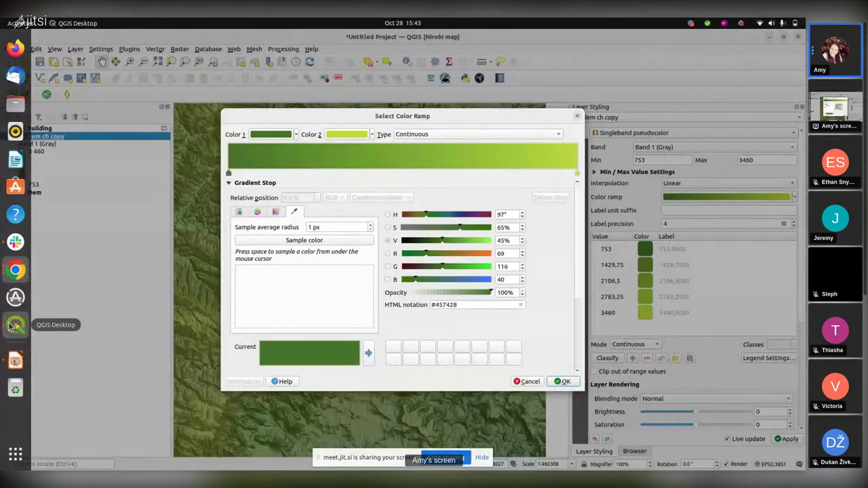
drag(470, 304, 422, 300)
key(ctrl+v)
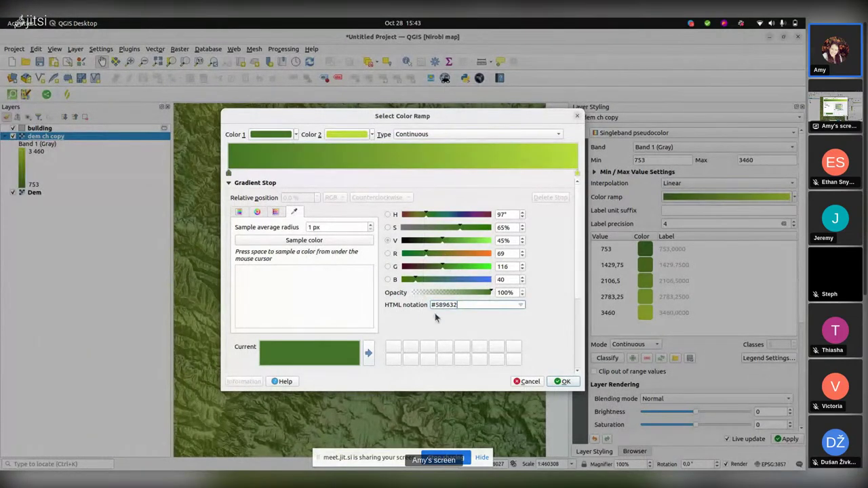
key(Return)
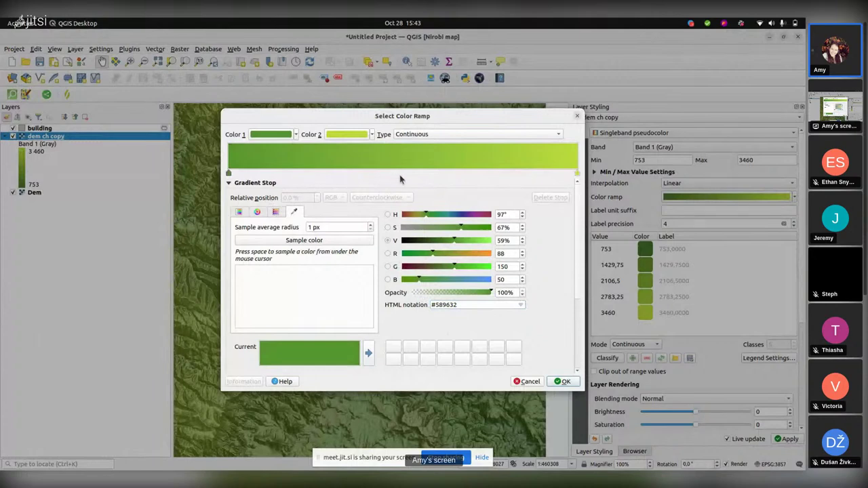
Step: Switch back to the style guide in Chrome and copy the Lemon hex code #f0e64a
mouse_move(2, 329)
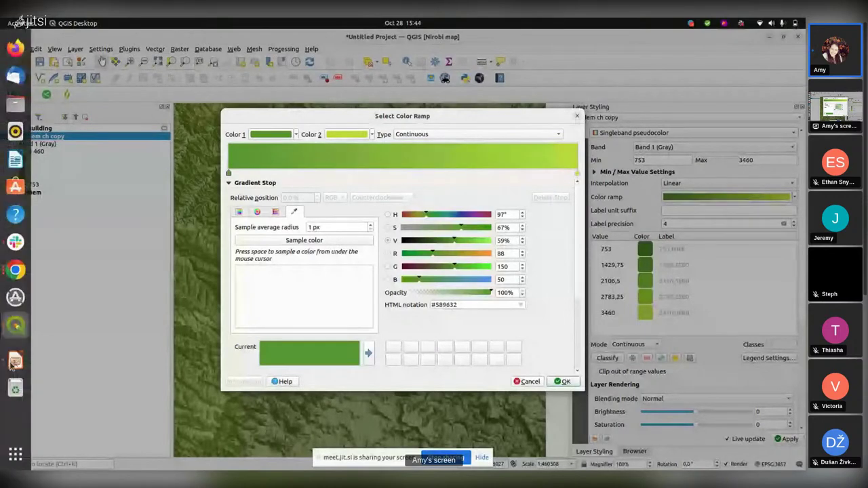
click(14, 269)
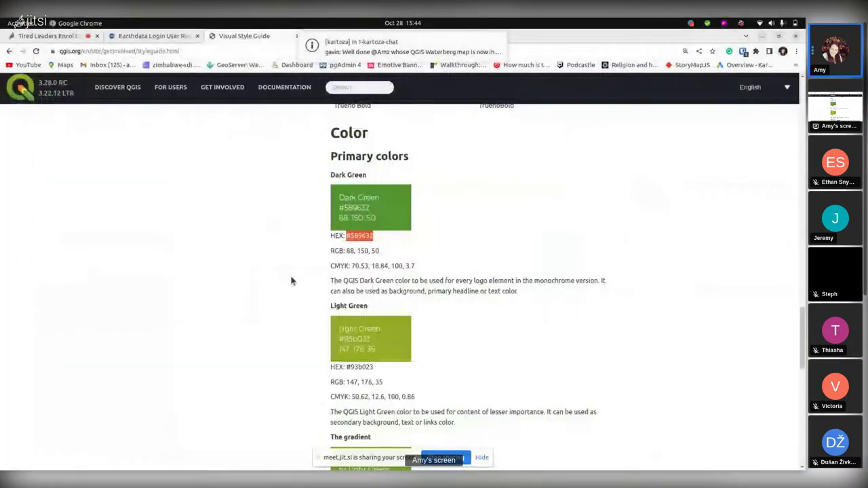
scroll(302, 250, down, 10)
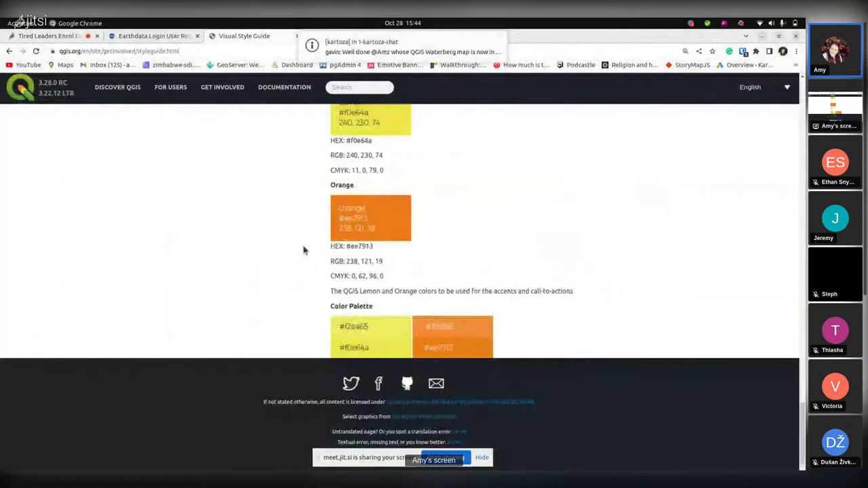
scroll(376, 209, up, 2)
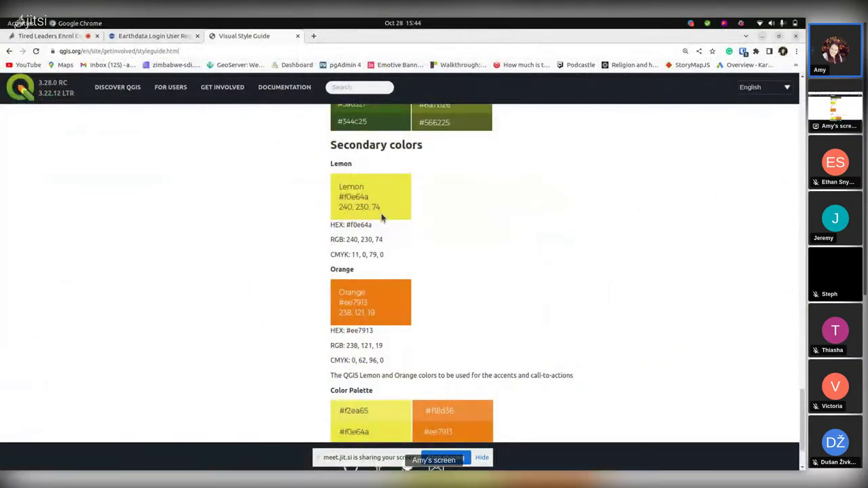
drag(377, 228, 346, 229)
key(ctrl+c)
Step: Return to QGIS and set the gradient's end color to #f0e64a
mouse_move(3, 231)
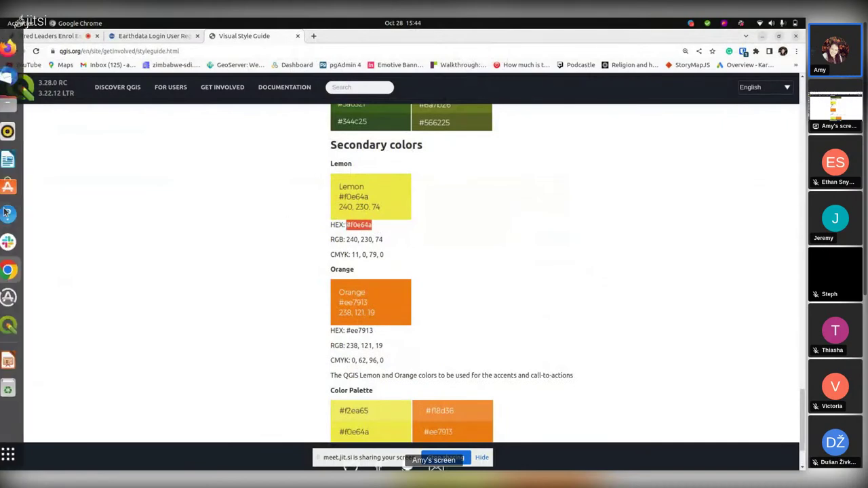
click(15, 325)
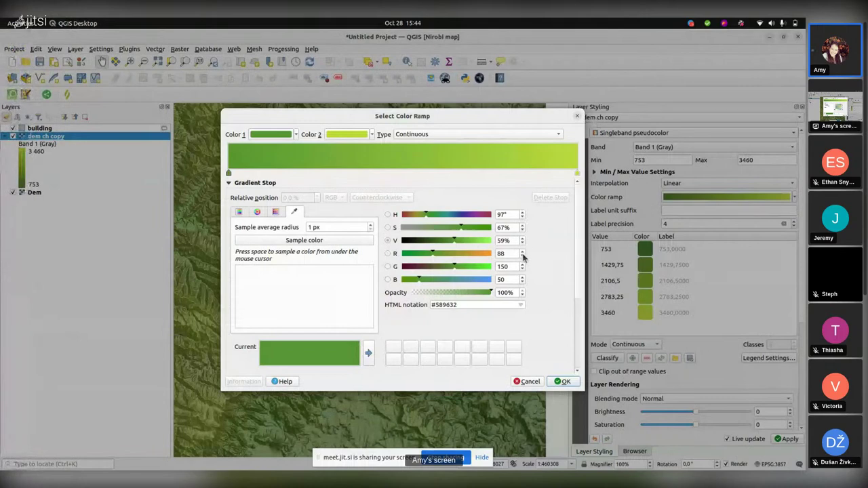
click(577, 174)
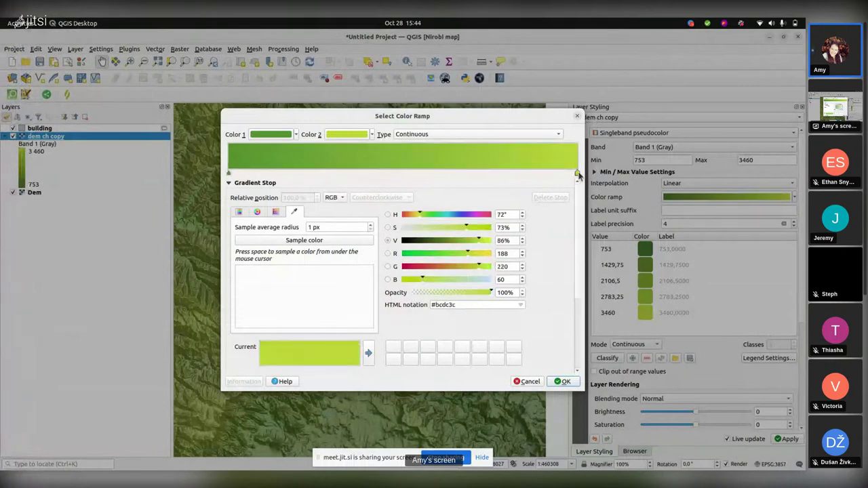
drag(461, 306, 401, 310)
key(ctrl+v)
click(438, 327)
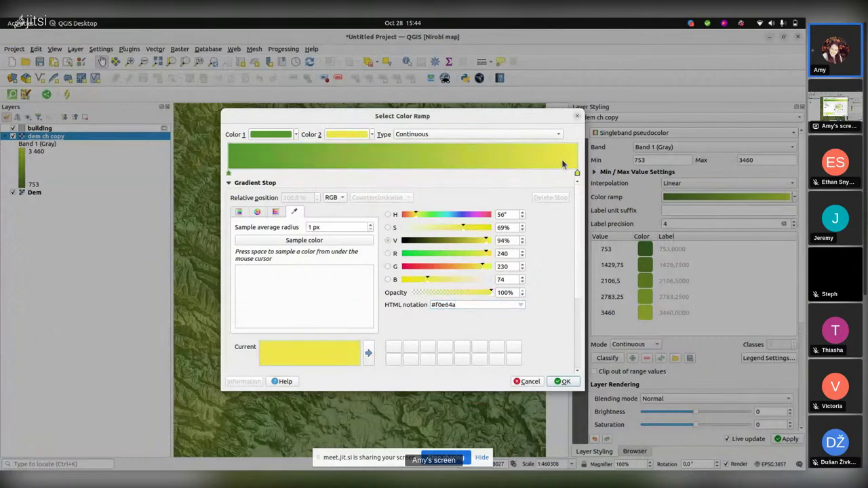
Step: Add two intermediate stops to the gradient, one at about 25.4 % and one nearer the yellow end, and select the first
double_click(316, 172)
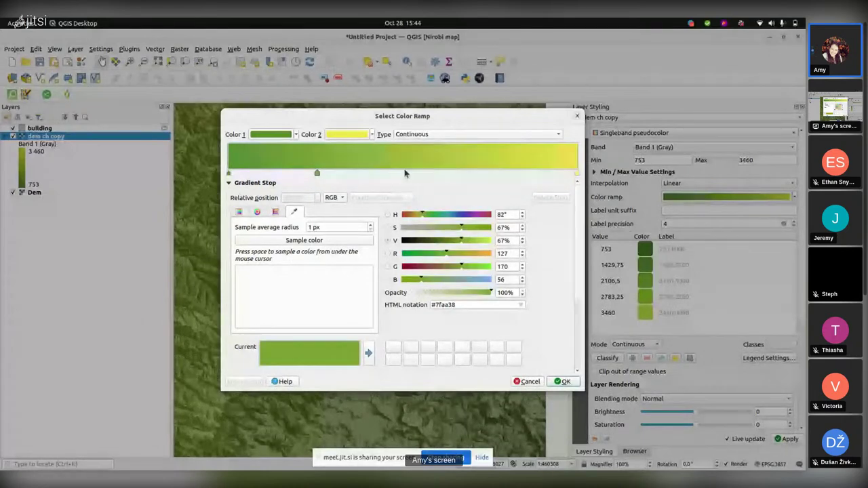
double_click(455, 172)
click(316, 173)
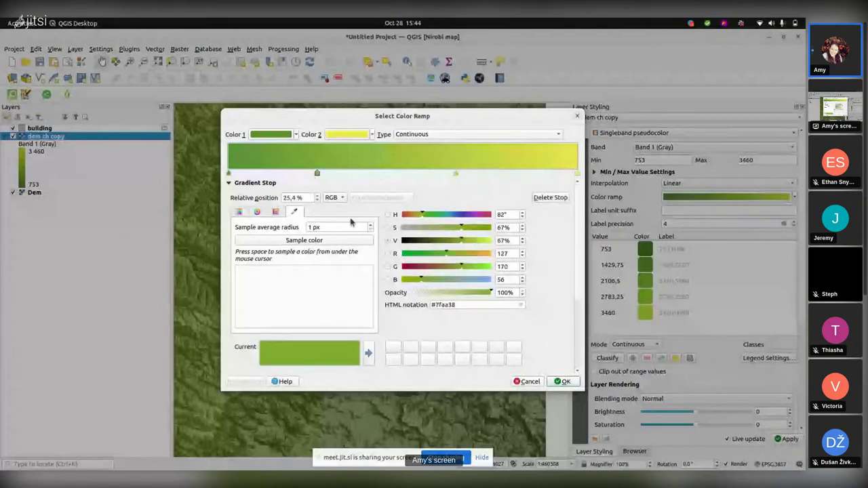
Step: Try to bring the Light Green hex code #93b023 from Chrome's style guide to the 25.4 % gradient stop in QGIS
mouse_move(2, 279)
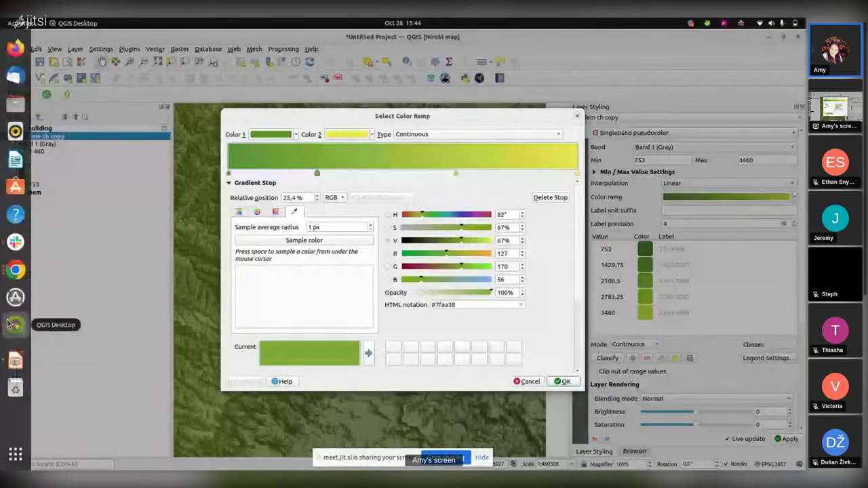
click(12, 272)
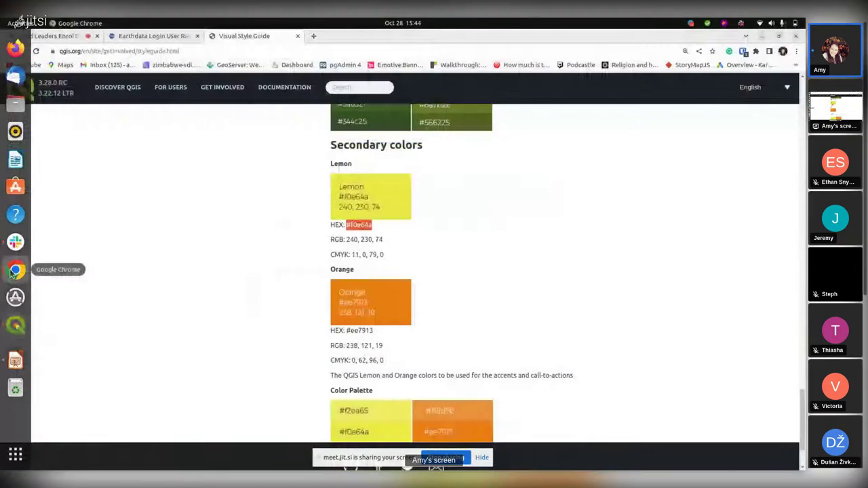
scroll(349, 248, up, 10)
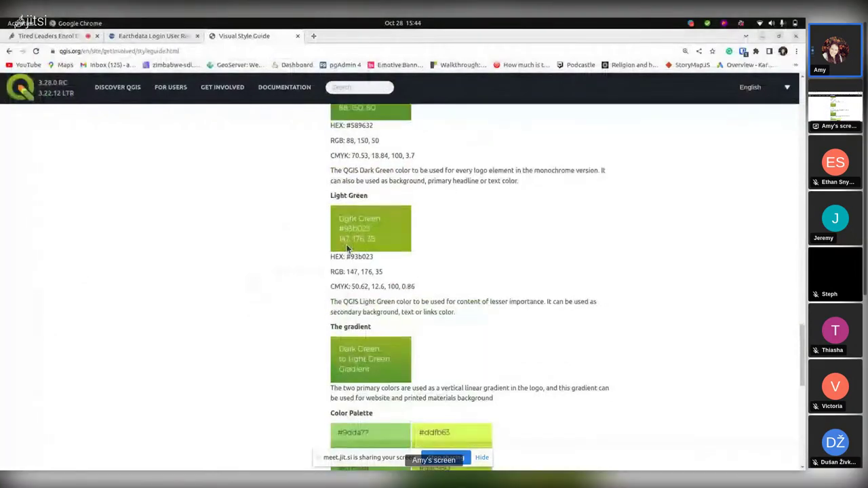
scroll(349, 248, down, 2)
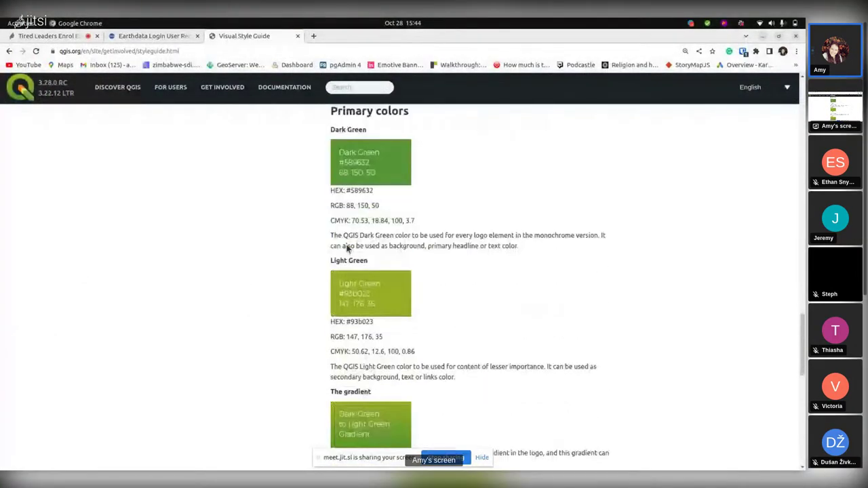
drag(372, 323, 346, 323)
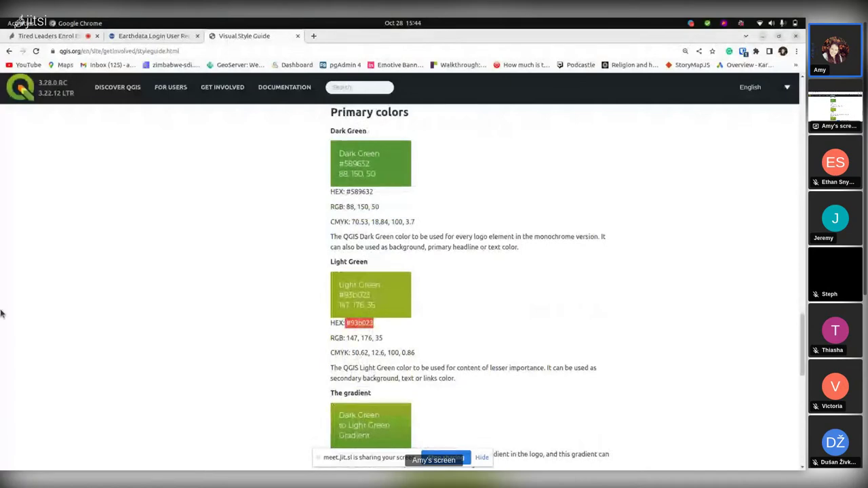
click(17, 326)
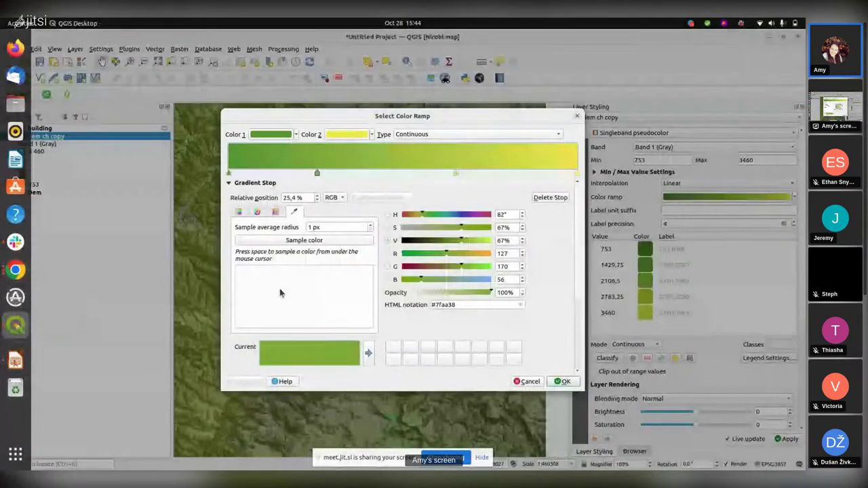
drag(464, 305, 429, 304)
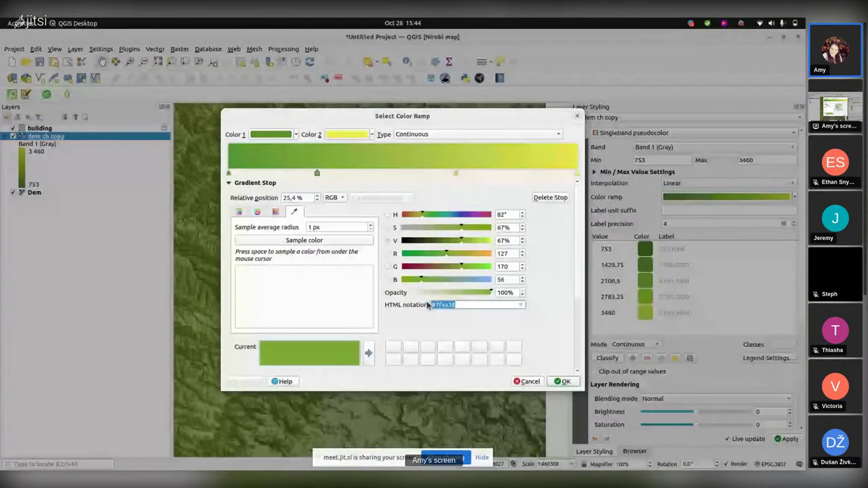
Step: Fetch the Light Green code #93b023 from Chrome again and retry it as the 25.4 % stop's color in QGIS
mouse_move(2, 285)
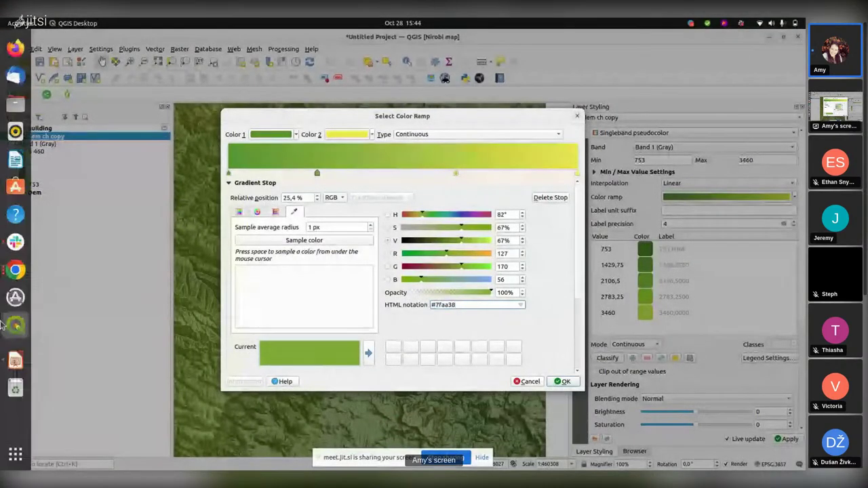
click(15, 270)
drag(382, 326, 345, 323)
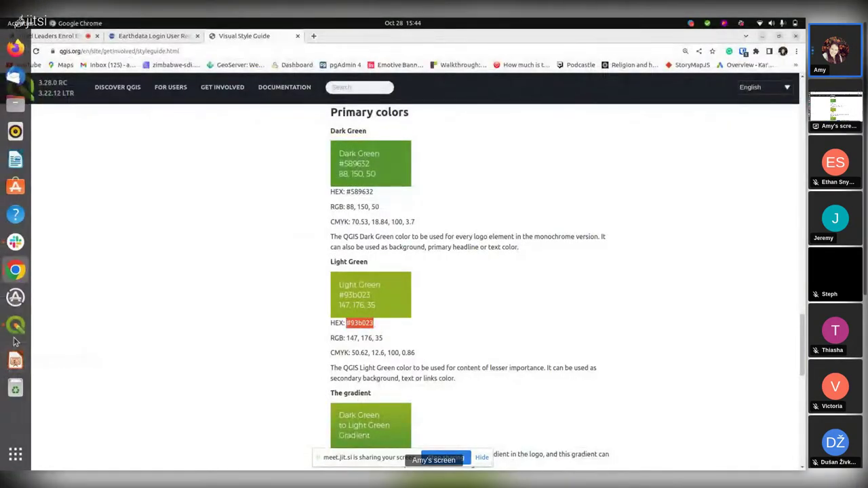
click(16, 325)
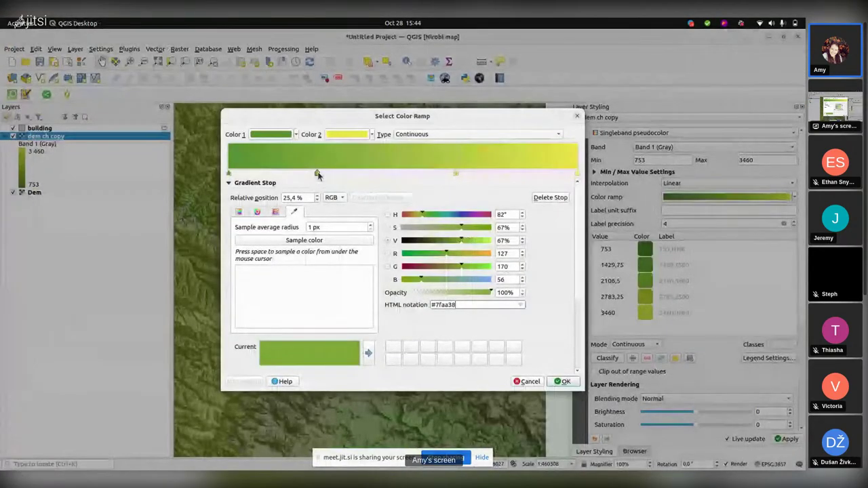
triple_click(480, 306)
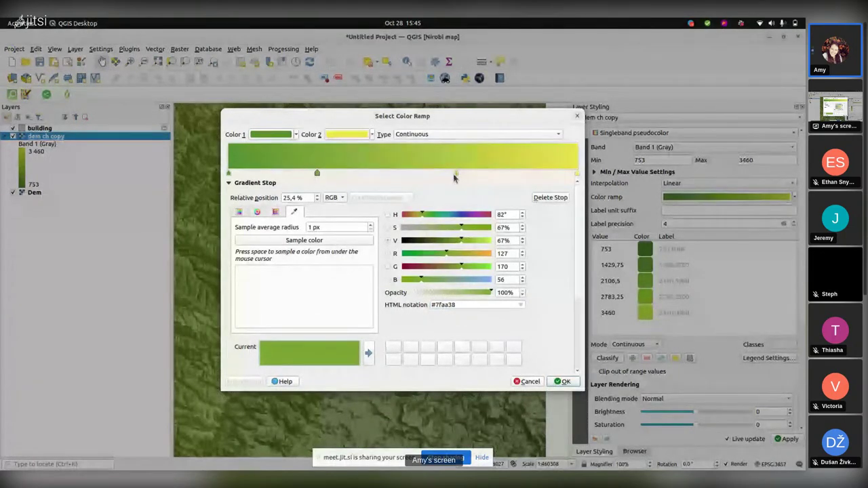
Step: Move the second intermediate gradient stop to about 59.1 % and copy the Orange hex code #ee7913 from the style guide in Chrome
drag(453, 173, 435, 175)
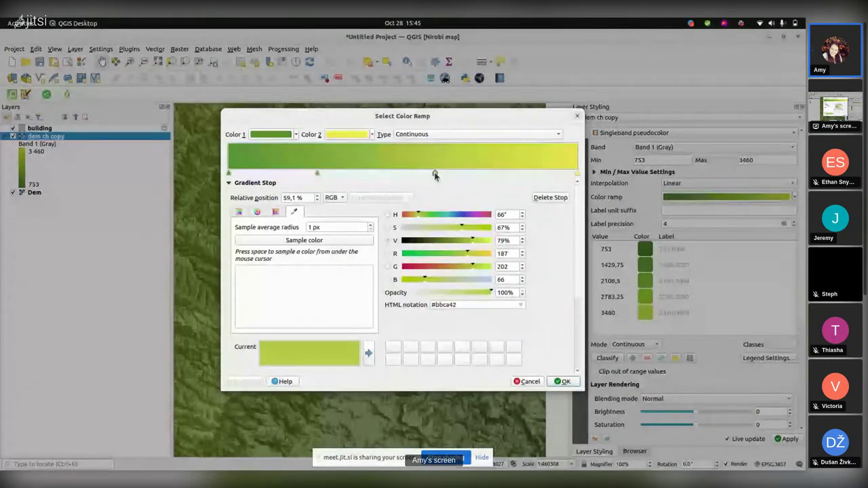
mouse_move(15, 359)
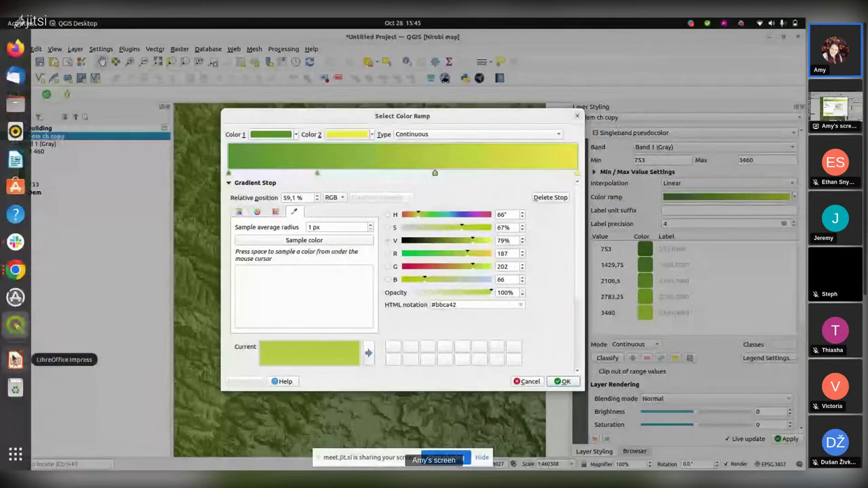
click(15, 270)
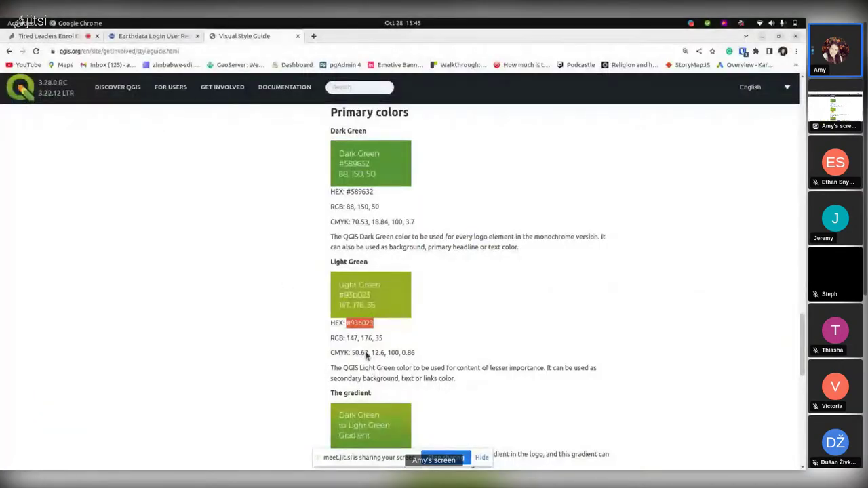
scroll(345, 302, down, 9)
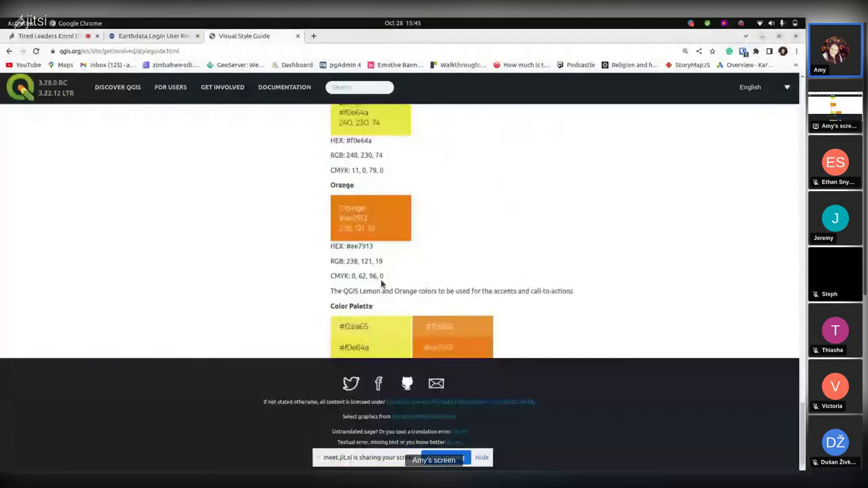
drag(374, 246, 347, 247)
key(ctrl+c)
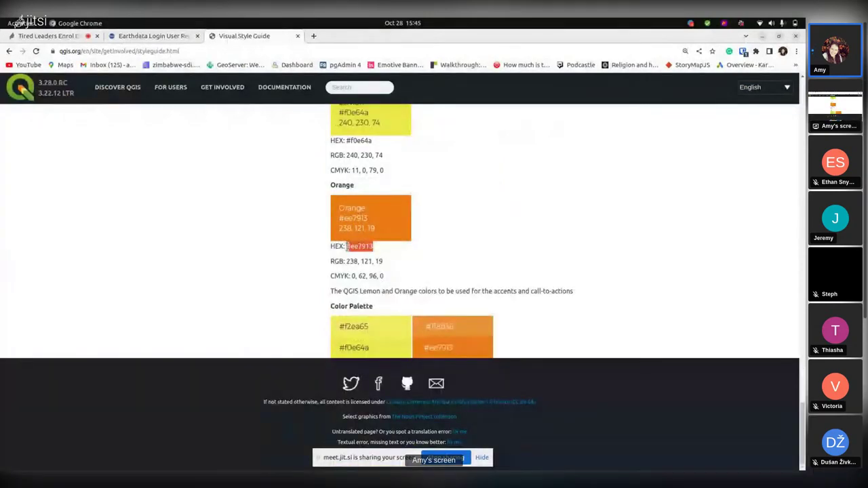
Step: Switch to QGIS and set the 59.1 % gradient stop's color to the copied Orange hex code #ee7913
mouse_move(6, 257)
click(17, 325)
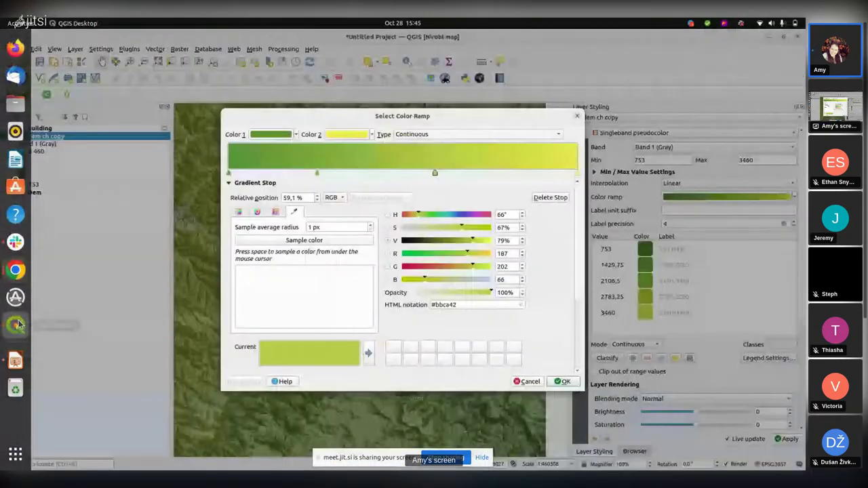
triple_click(444, 305)
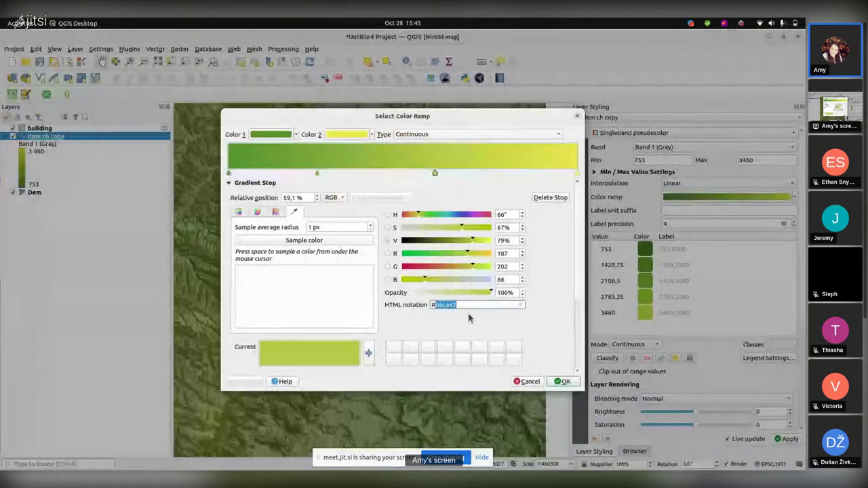
key(BackSpace)
key(ctrl+v)
key(Return)
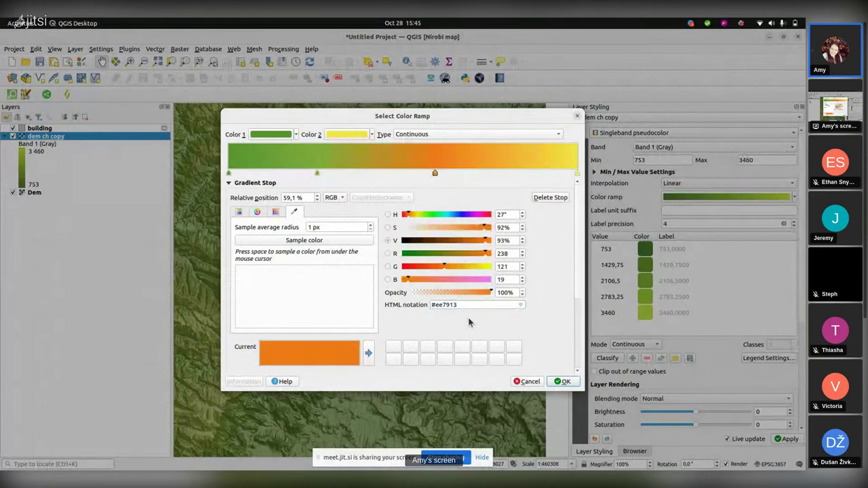
Step: Move the orange gradient stop to about 80.6 % and shift the light green stop closer to the middle of the ramp
click(318, 174)
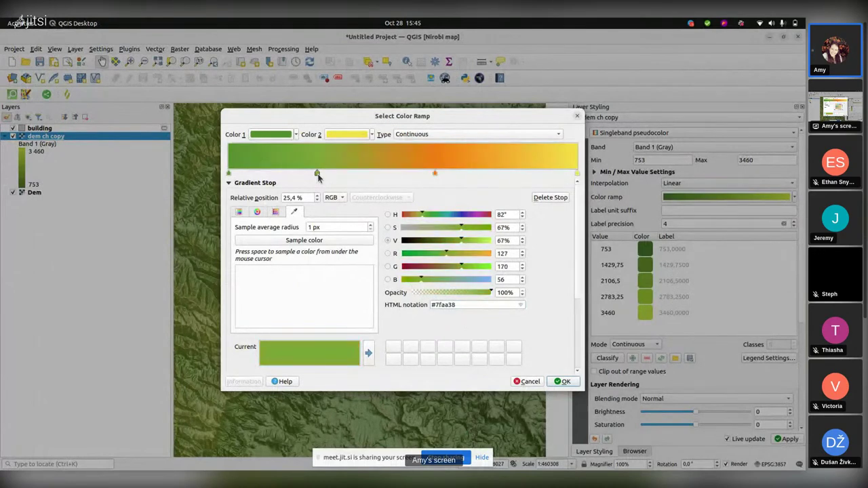
drag(436, 173, 507, 174)
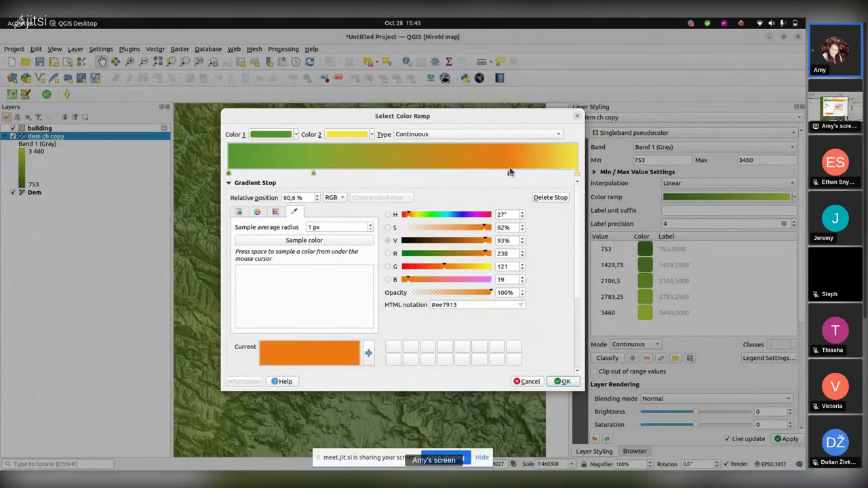
drag(313, 174, 382, 174)
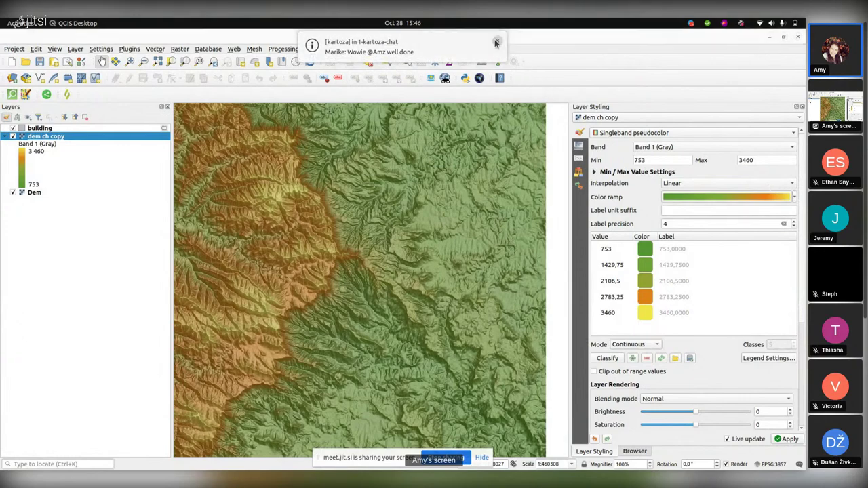
Step: Save the dem ch copy layer's color ramp to Project Styles under the name QGIS
click(793, 198)
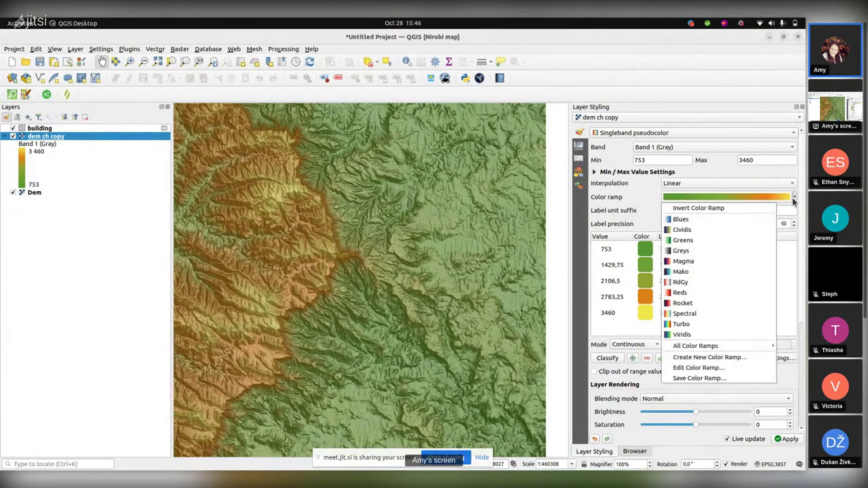
click(692, 378)
click(370, 230)
text(QGIS)
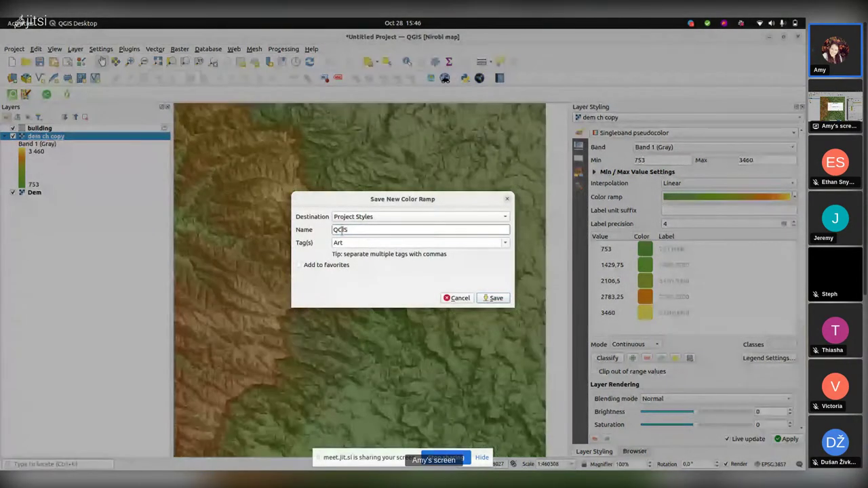
click(506, 300)
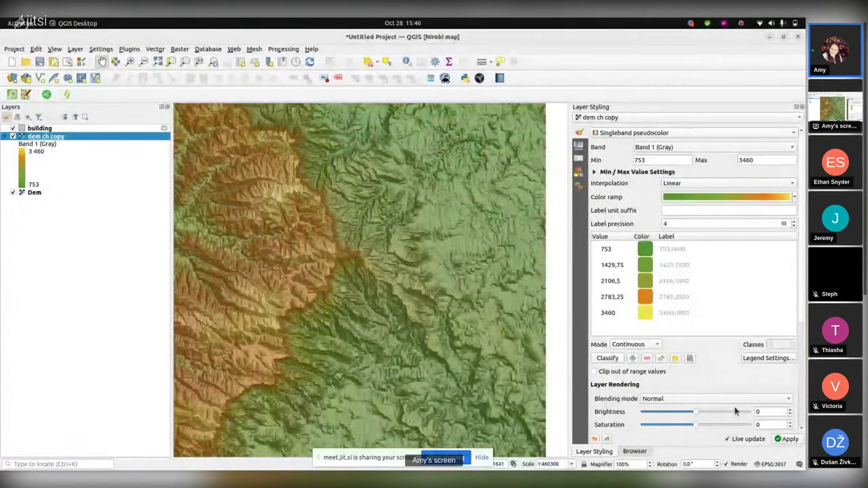
Step: Raise the dem ch copy layer's global opacity to 100 %
click(579, 158)
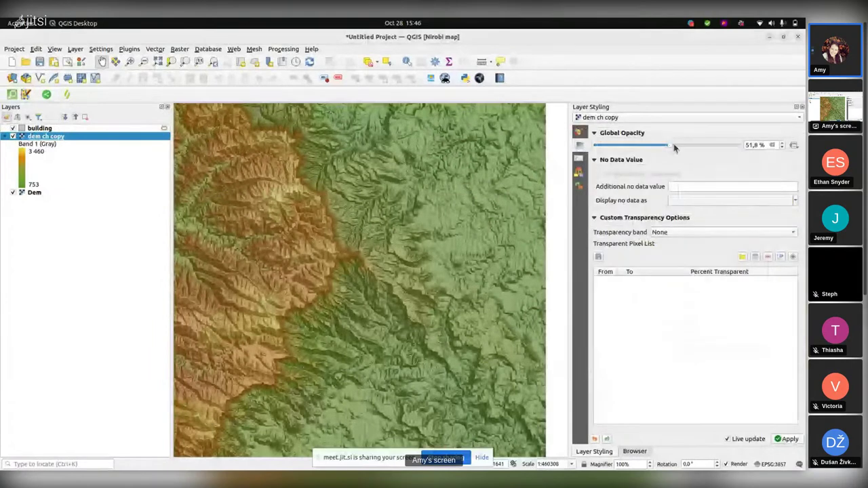
drag(675, 147, 739, 145)
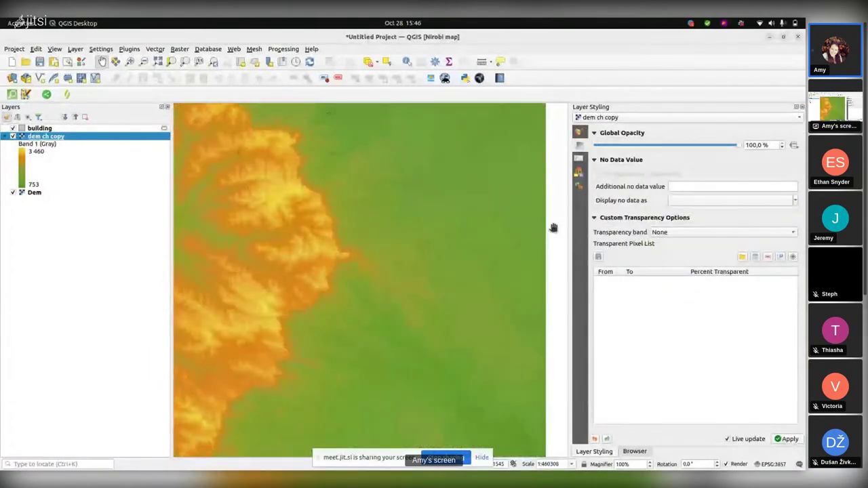
Step: Return to the dem ch copy layer's symbology, widen the styling area and set the blending mode to Multiply
click(580, 133)
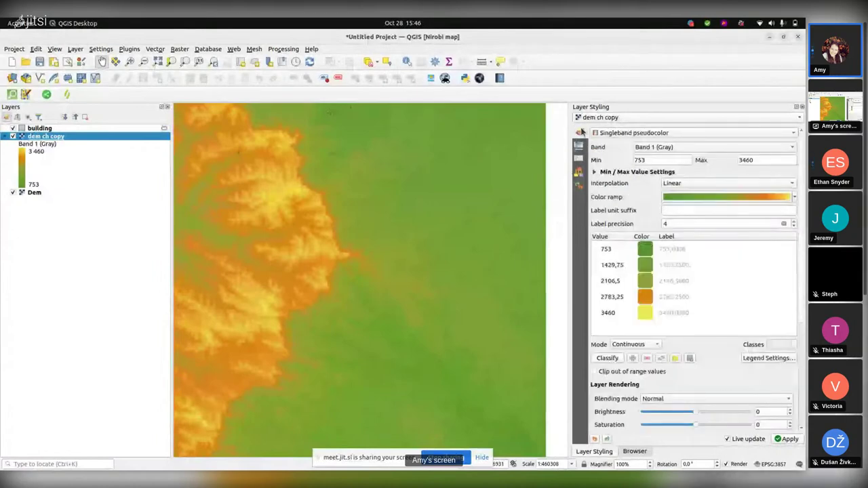
drag(568, 151, 509, 151)
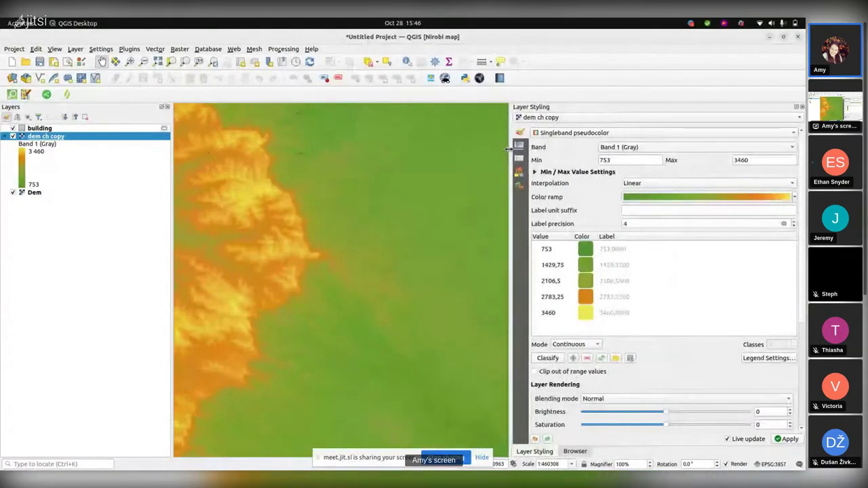
scroll(701, 325, down, 4)
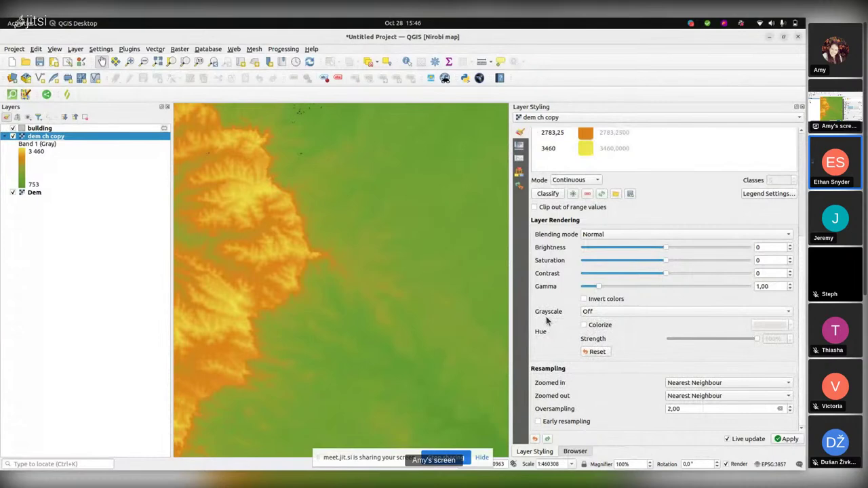
click(784, 235)
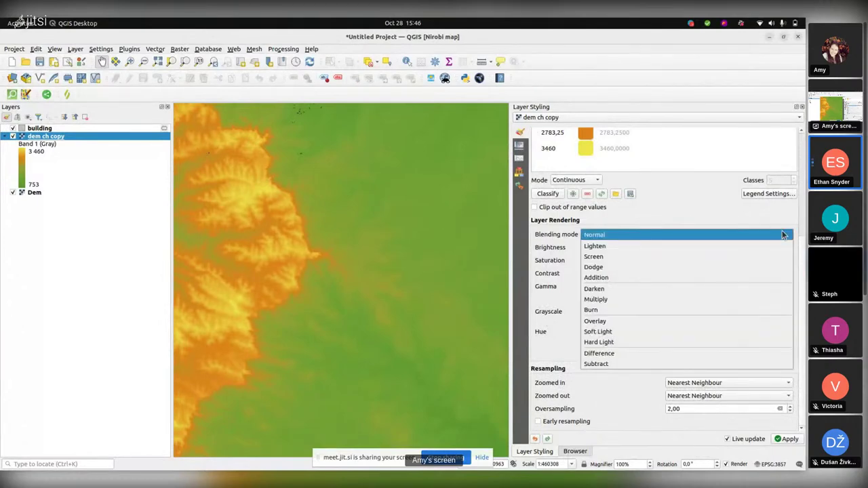
click(616, 300)
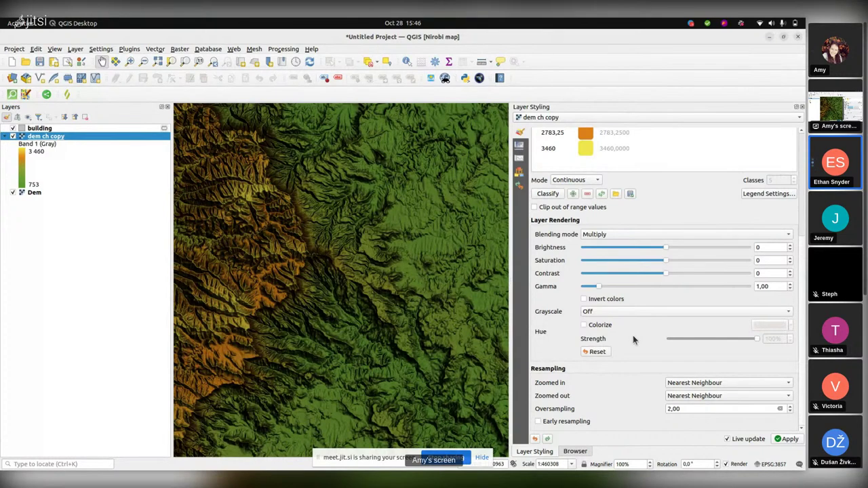
Step: Try the Overlay and Soft Light blending modes on the dem ch copy layer
click(789, 235)
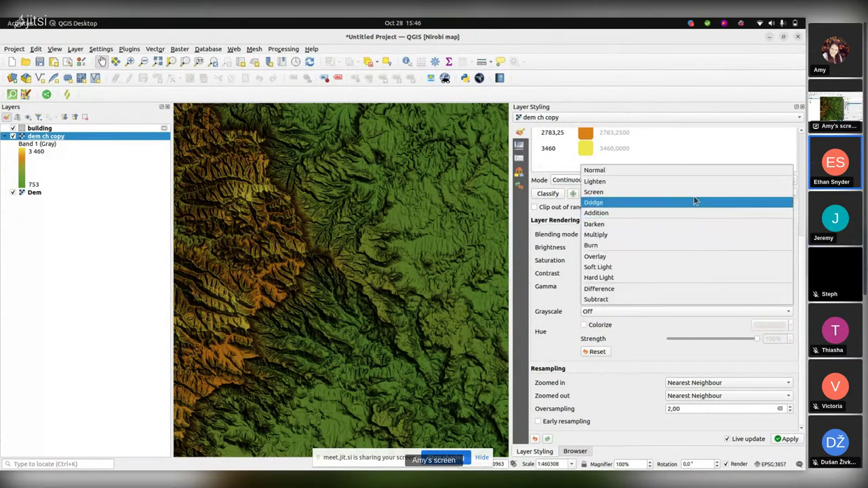
click(621, 256)
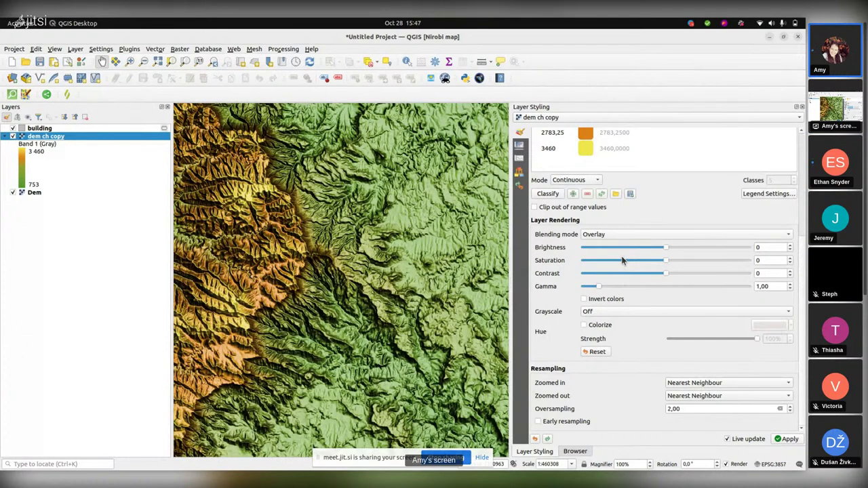
click(788, 237)
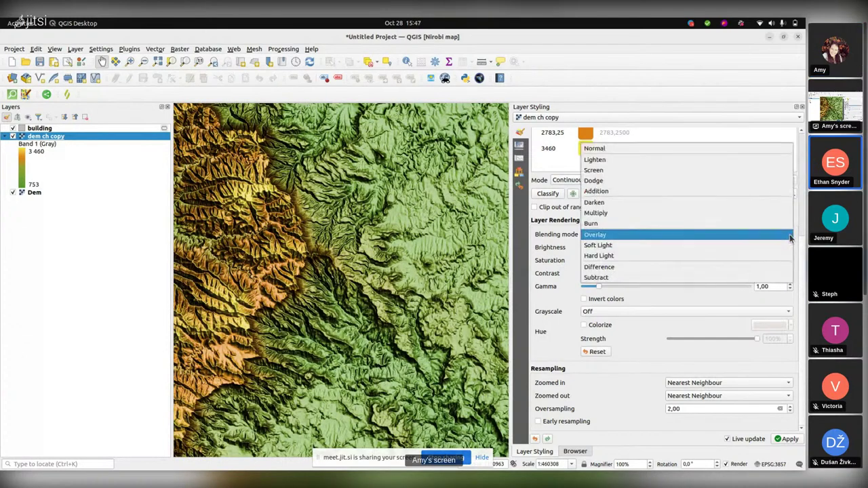
click(655, 245)
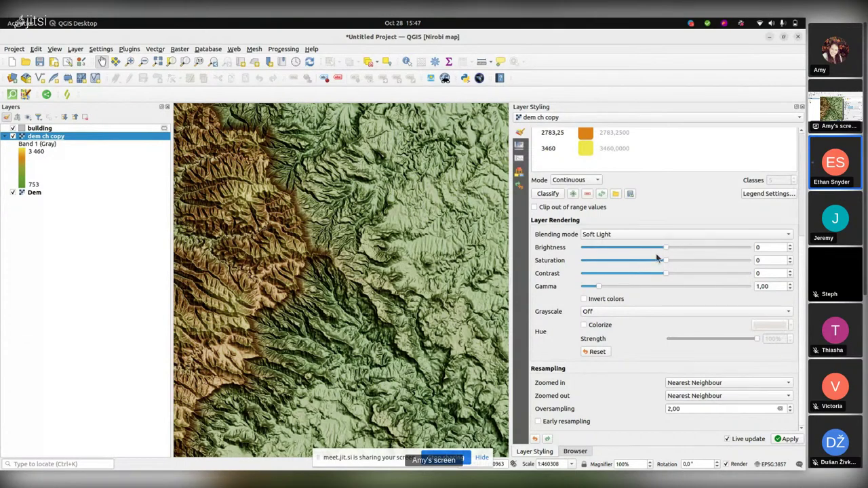
Step: Hide the dem ch copy layer and set the Dem hillshade's contrast to 17, saturation to 3 and brightness to 133
click(37, 198)
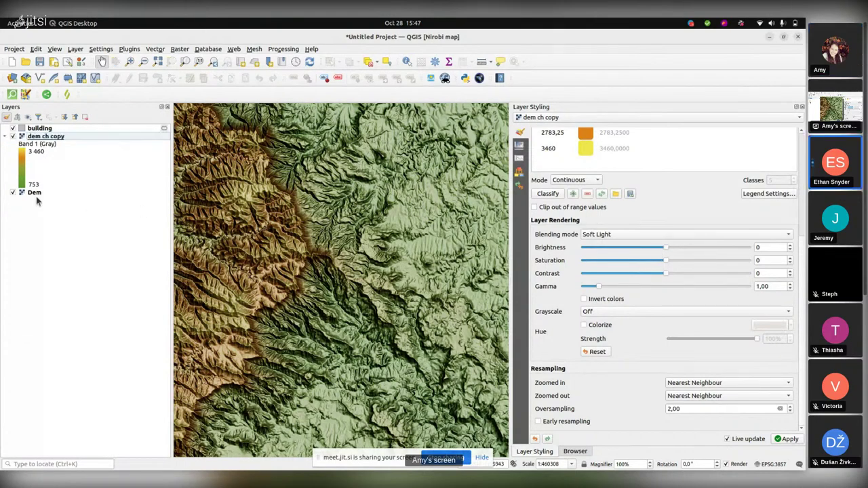
click(35, 194)
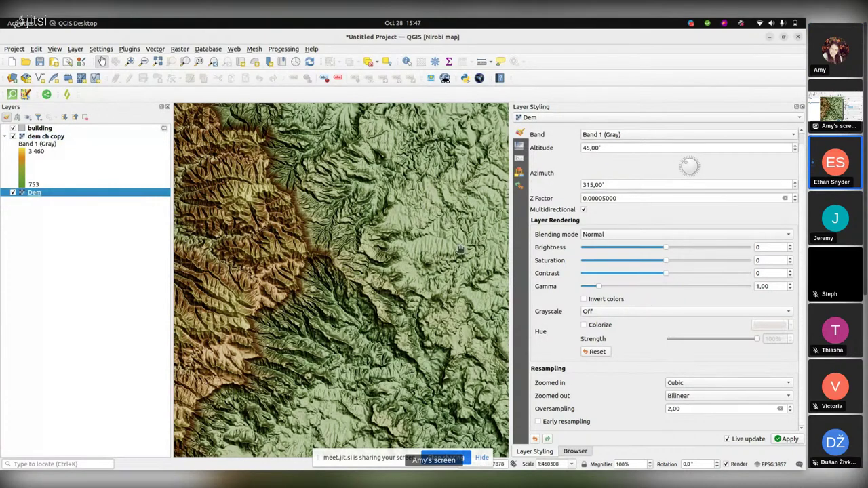
click(12, 136)
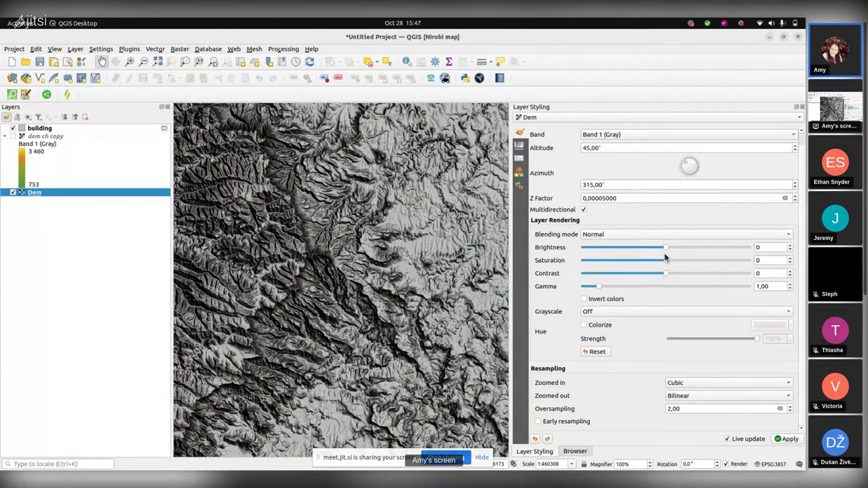
drag(667, 273, 677, 229)
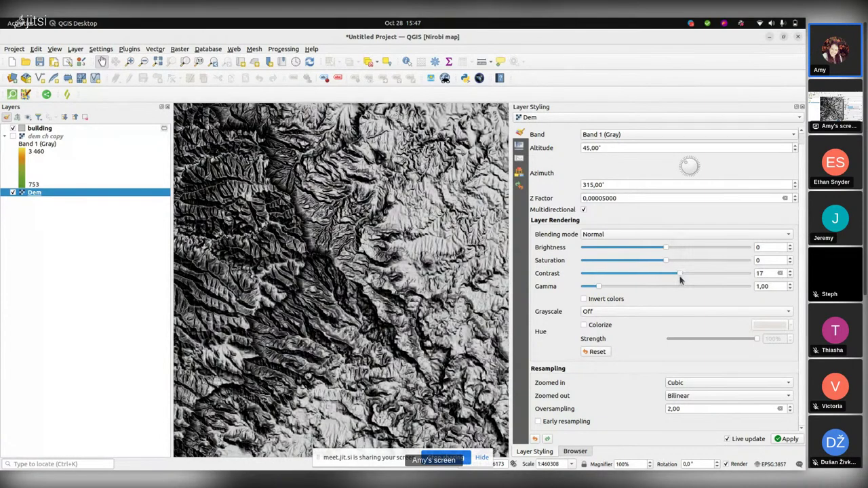
drag(666, 260, 709, 253)
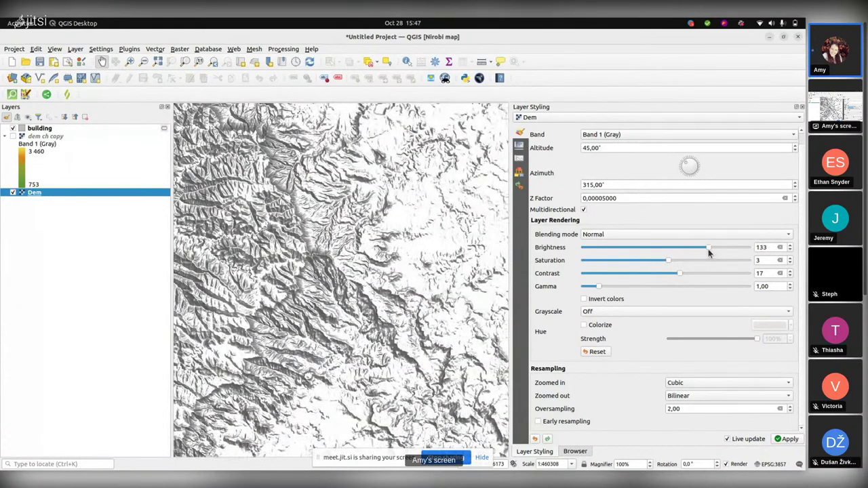
Step: Preview the Dem hillshade beneath the dem ch copy layer, reduce its brightness to 85 and leave dem ch copy shown
click(13, 136)
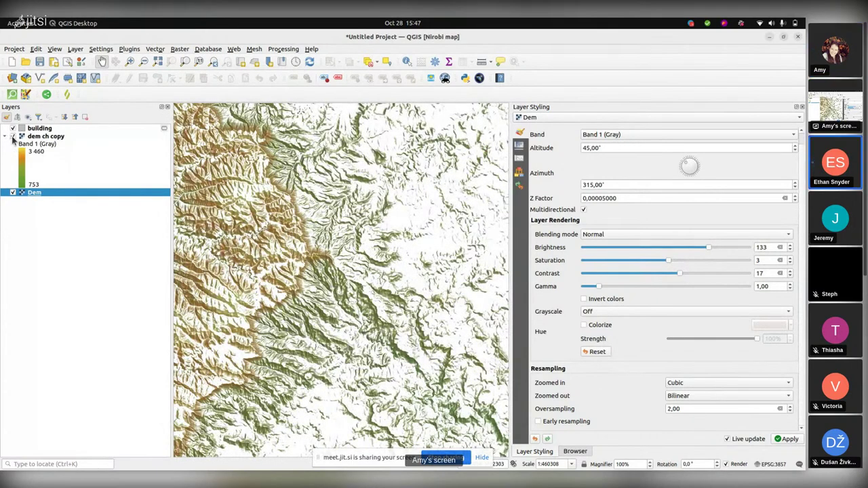
click(13, 136)
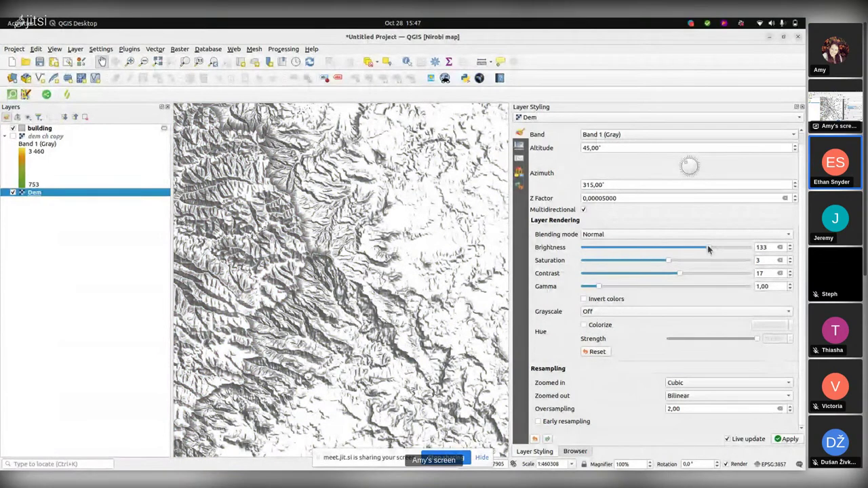
mouse_move(708, 250)
mouse_down()
mouse_move(677, 252)
mouse_move(694, 249)
mouse_up()
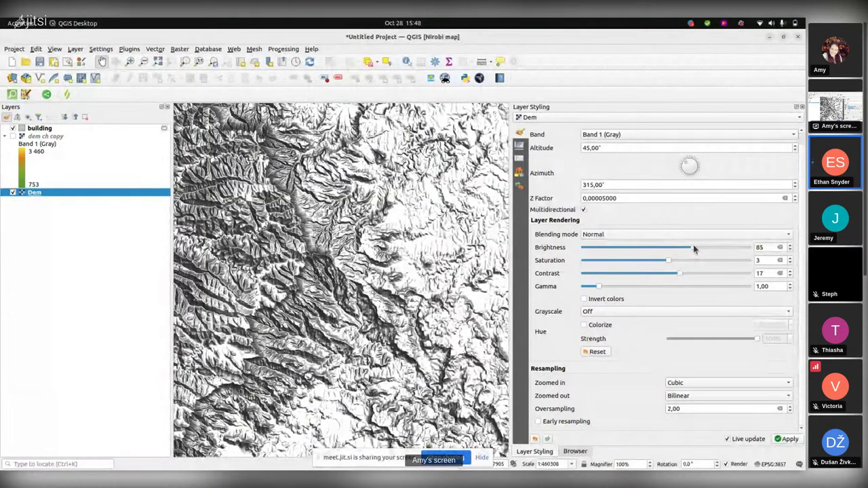
click(13, 137)
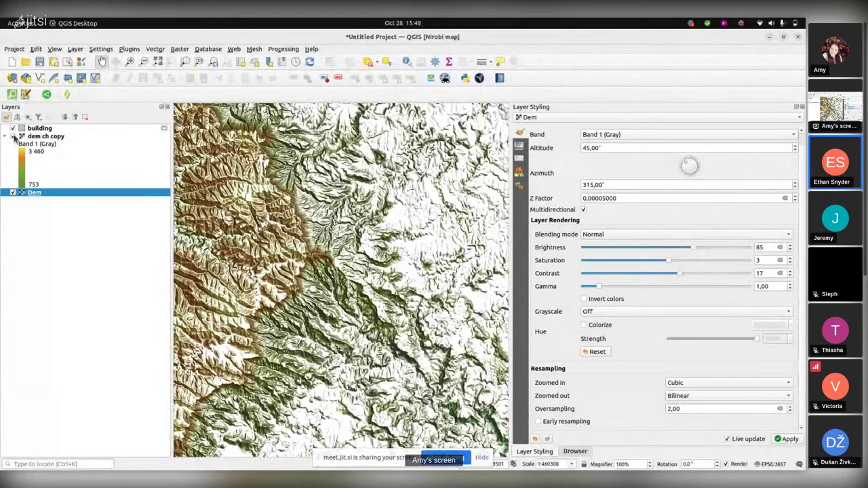
Step: Set the Dem layer's blending mode to Multiply
click(787, 235)
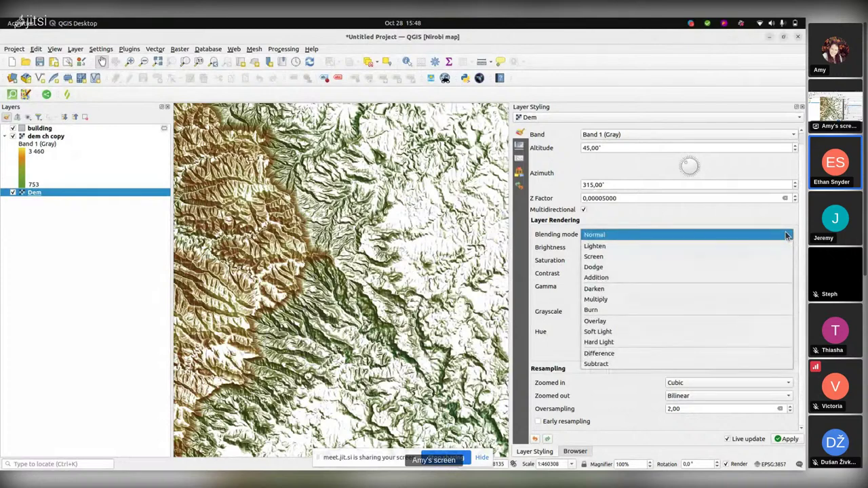
click(618, 300)
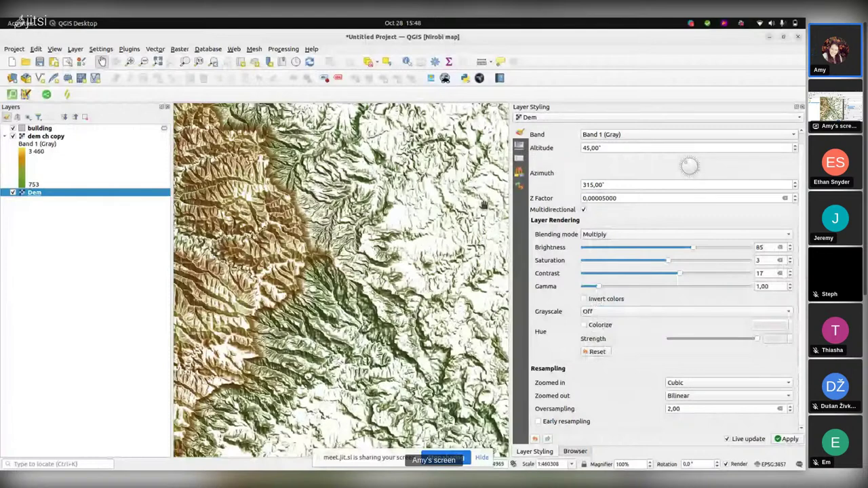
click(621, 234)
Step: Select the dem ch copy layer and change its blending mode to Multiply
click(40, 136)
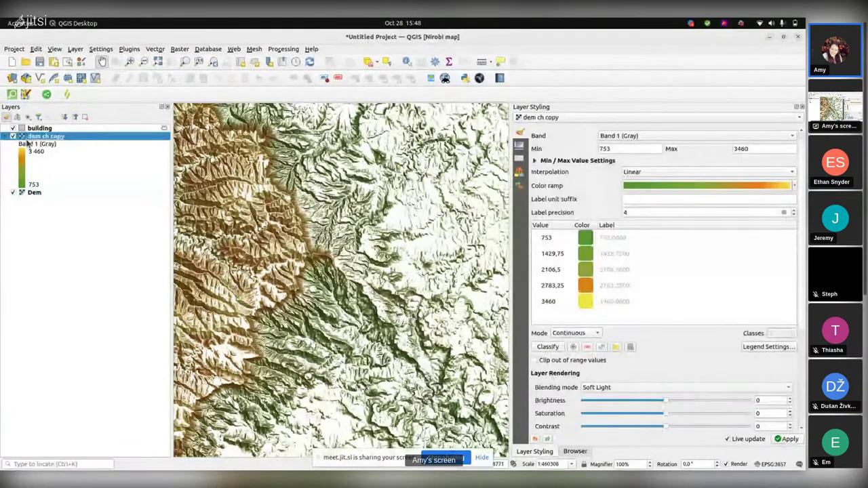
scroll(713, 311, down, 5)
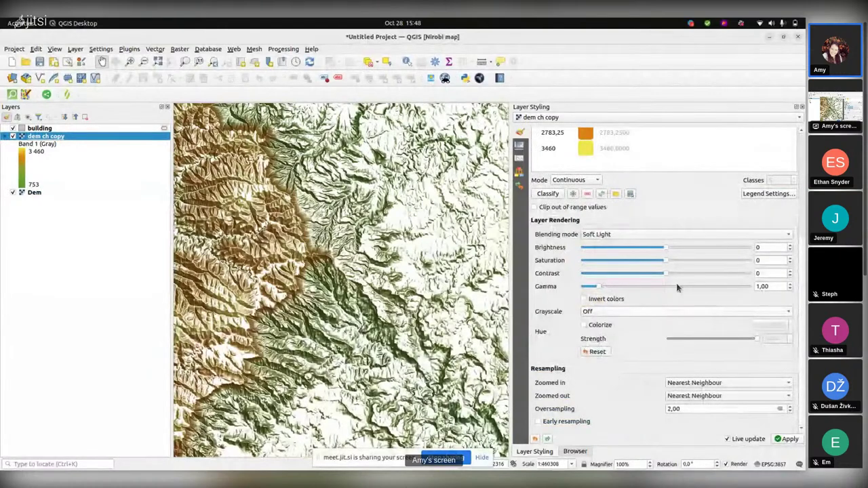
click(710, 234)
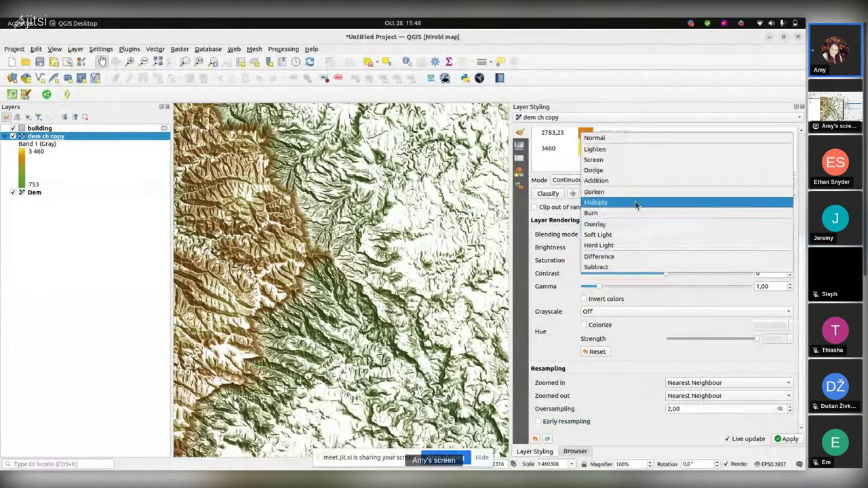
click(705, 202)
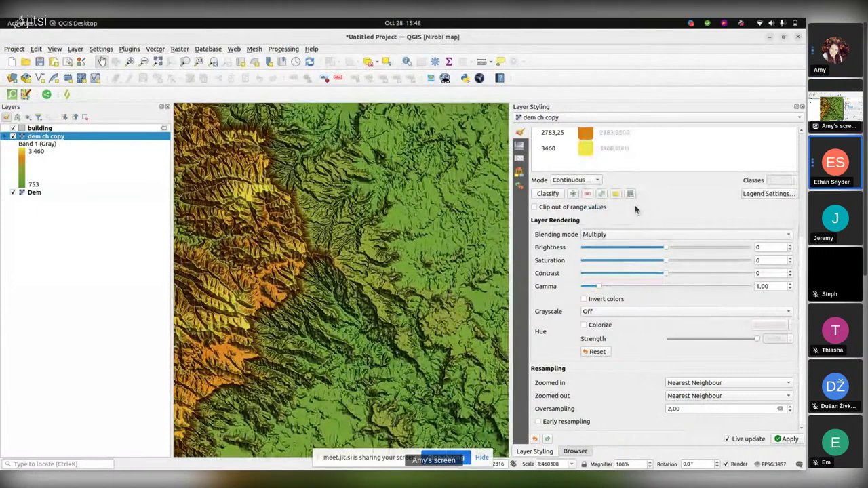
Step: Set the Dem hillshade layer's brightness to 117, saturation to 17 and contrast to -5
click(35, 193)
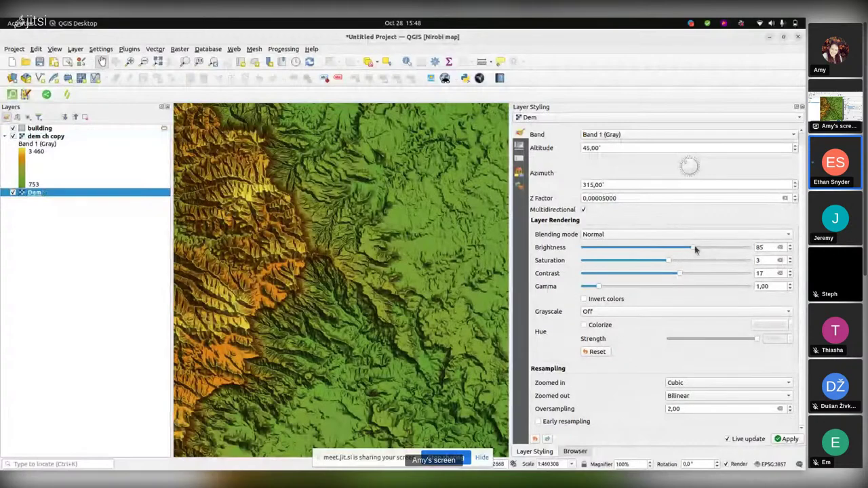
drag(692, 248, 712, 248)
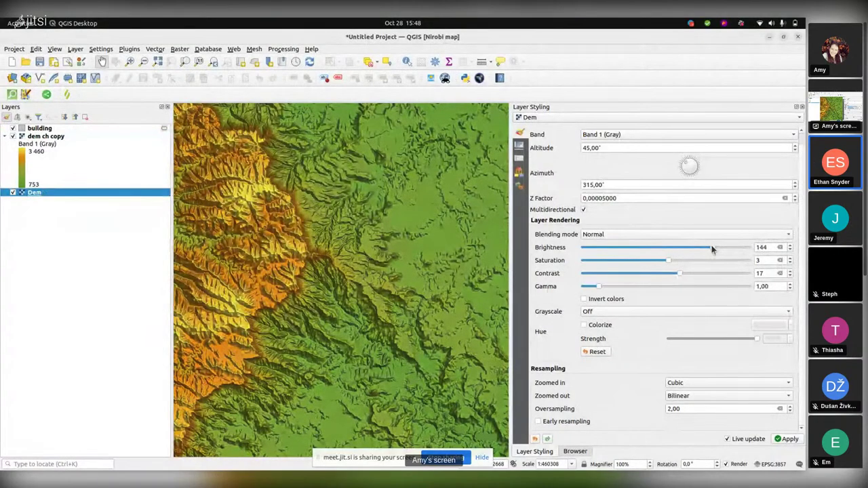
drag(712, 249, 721, 274)
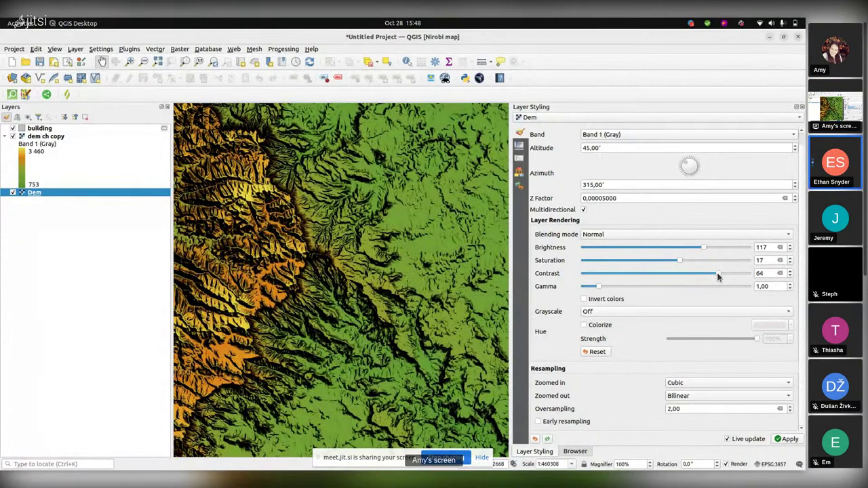
drag(718, 276, 749, 275)
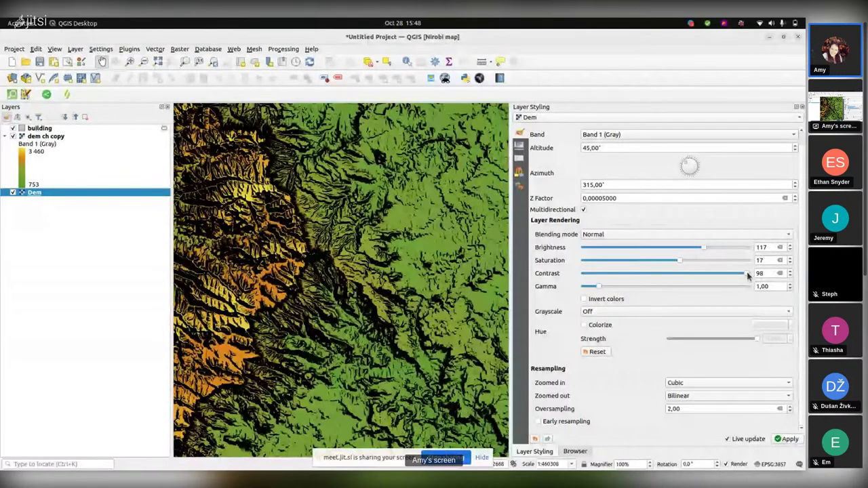
drag(749, 275, 631, 275)
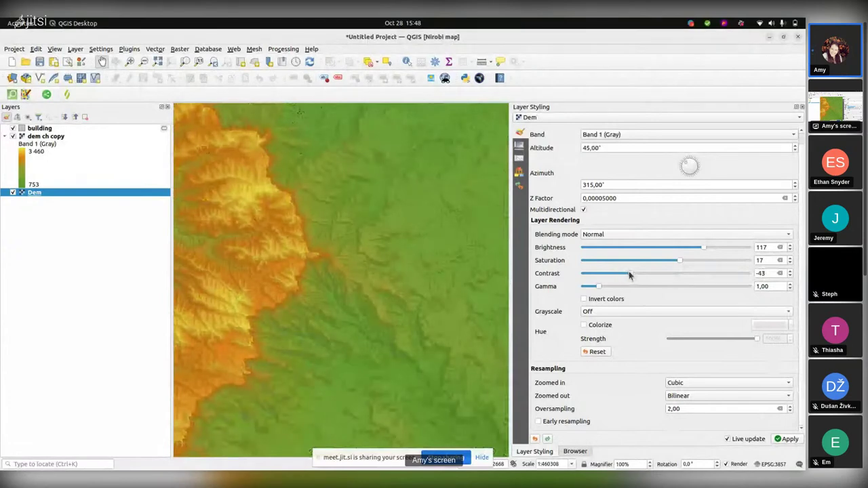
drag(630, 274, 665, 275)
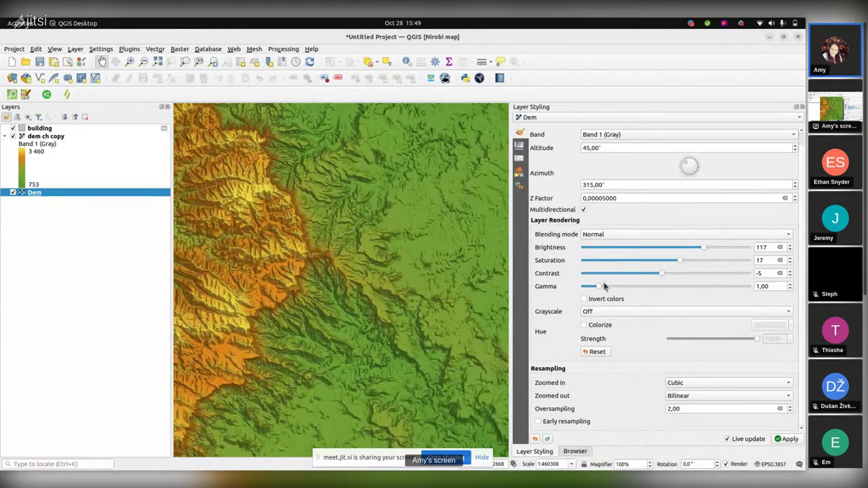
Step: Try raising the Dem hillshade's gamma gradually to 2.90
click(792, 284)
click(791, 285)
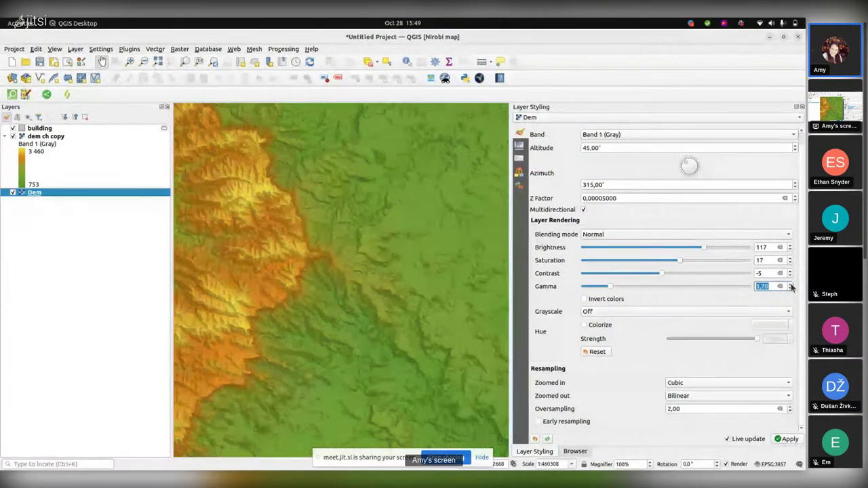
click(791, 285)
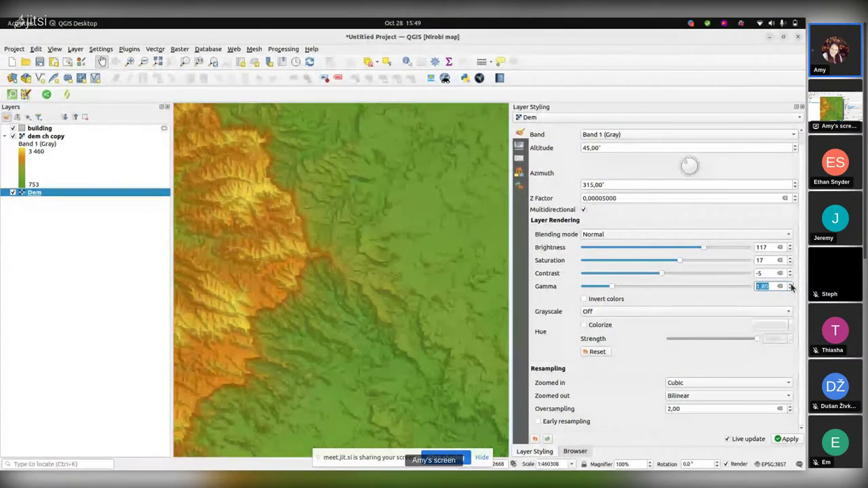
click(791, 285)
click(791, 285)
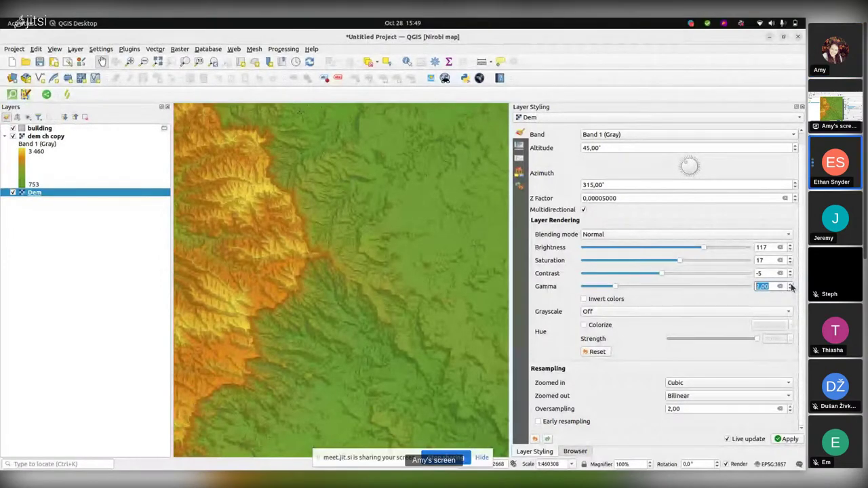
click(791, 285)
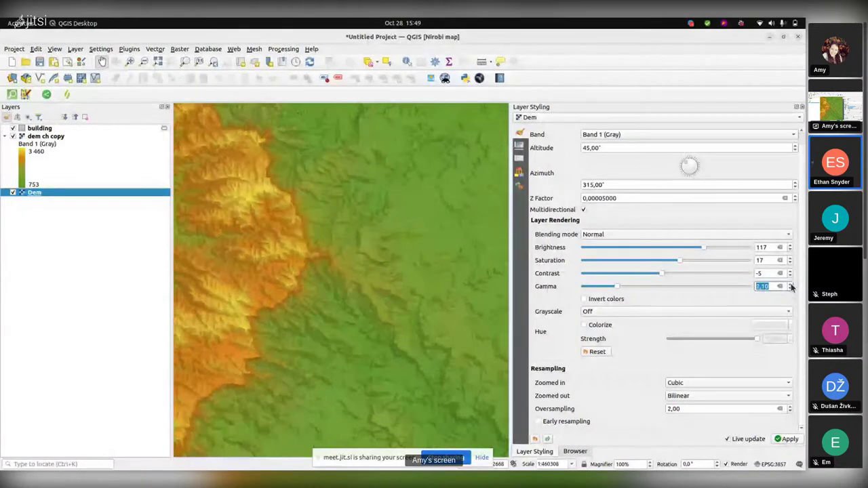
click(791, 285)
click(791, 285)
click(792, 284)
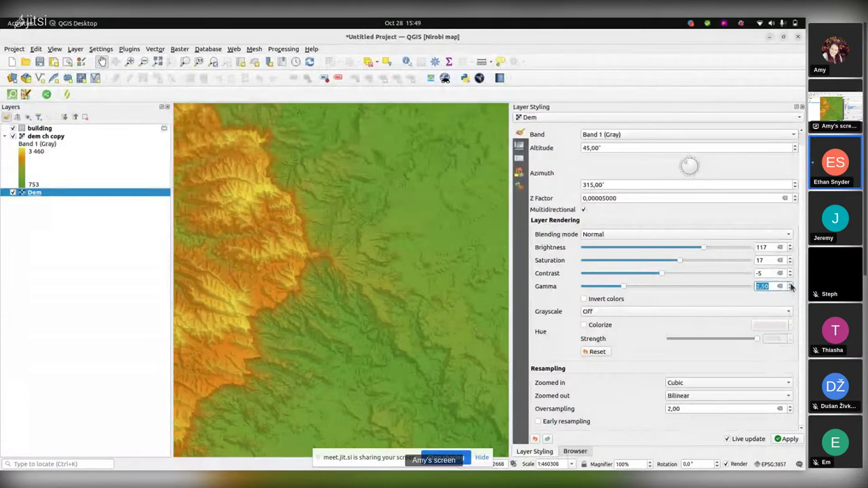
click(791, 284)
click(791, 284)
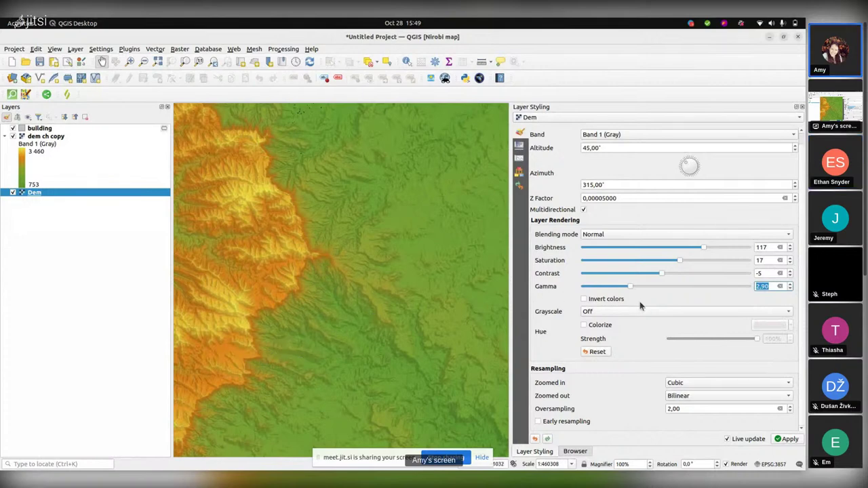
Step: Preview the Dem hillshade with inverted colors and restore the normal colors, keeping gamma at 2.90
click(585, 300)
click(585, 300)
click(791, 283)
click(790, 283)
click(790, 284)
click(790, 283)
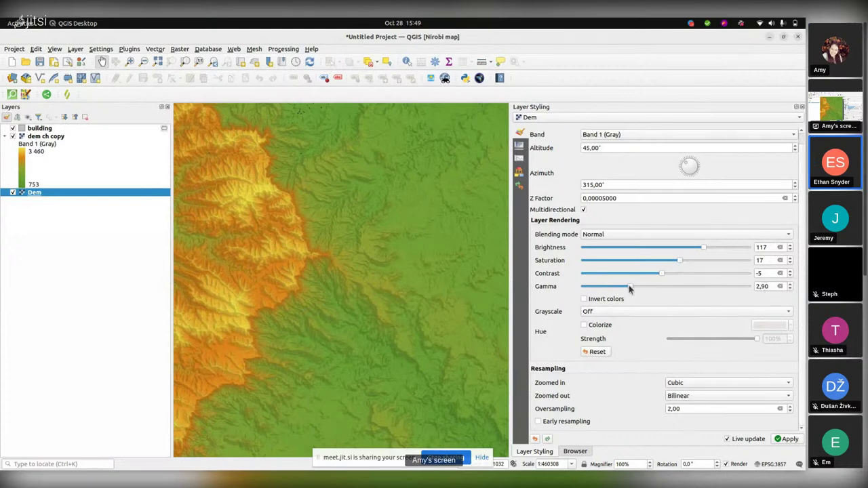
Step: Lower the Dem hillshade's gamma to 0.36
drag(629, 287, 596, 287)
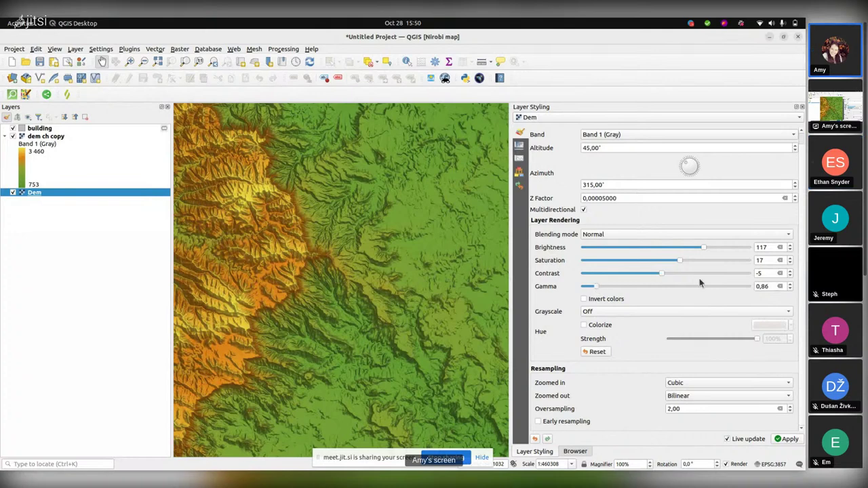
click(790, 289)
click(790, 289)
click(790, 289)
click(790, 289)
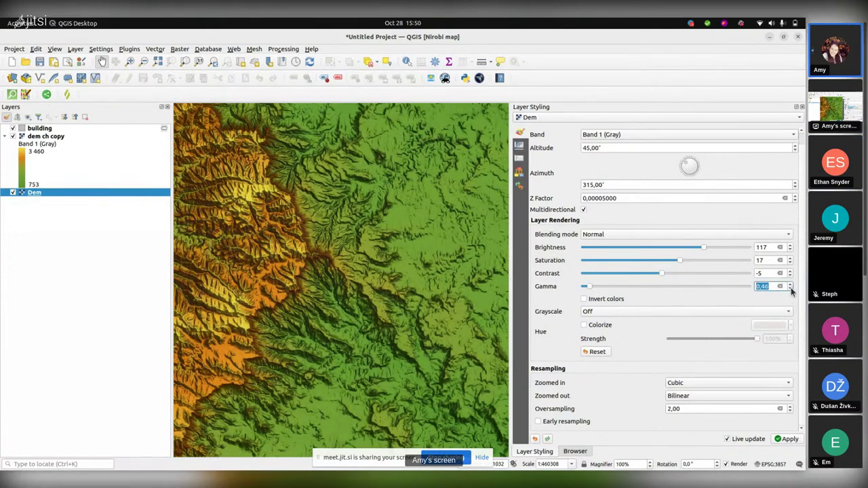
click(791, 289)
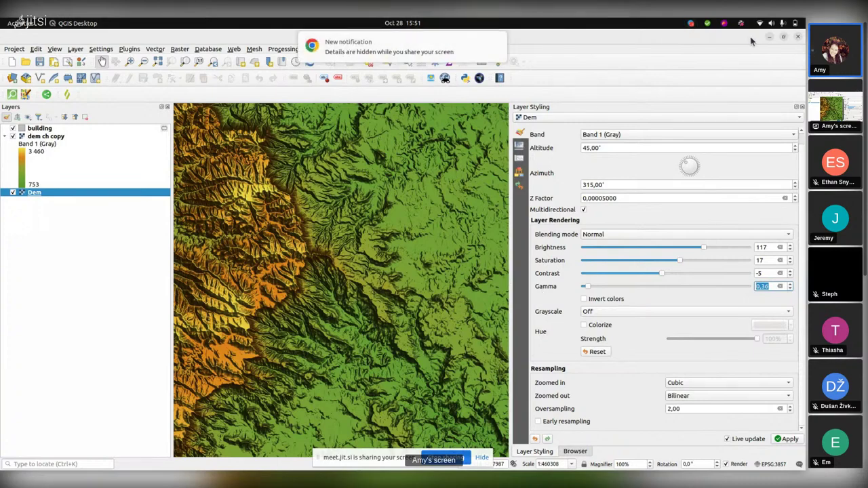
Step: Switch to Chrome, open the QGIS wiki's QOD October 2022 page in a new tab and look through its sessions, organisers and presentations
click(498, 42)
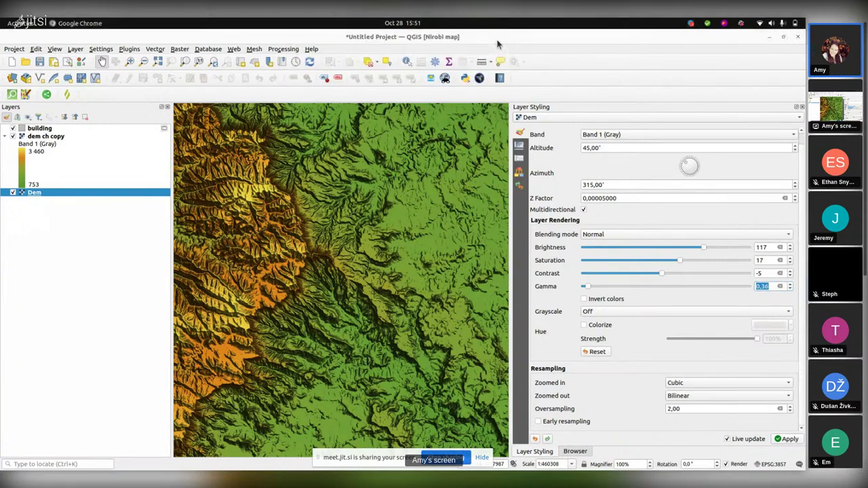
click(769, 38)
click(312, 36)
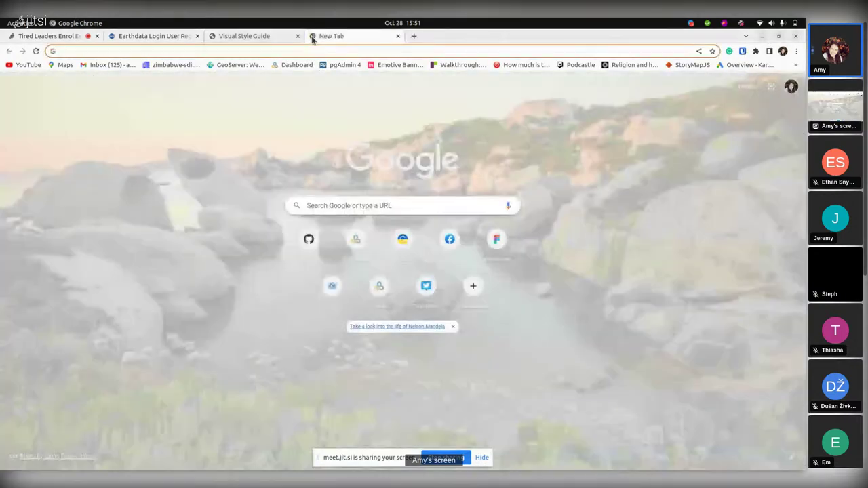
text(qod)
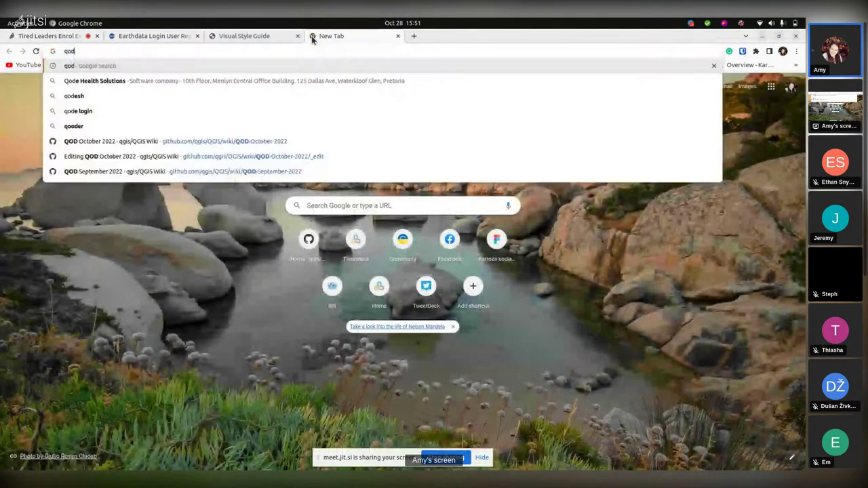
click(118, 144)
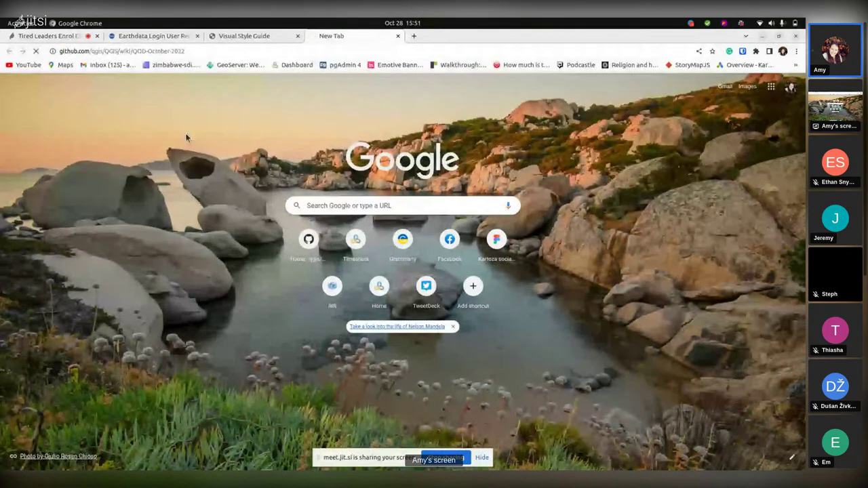
scroll(287, 272, down, 10)
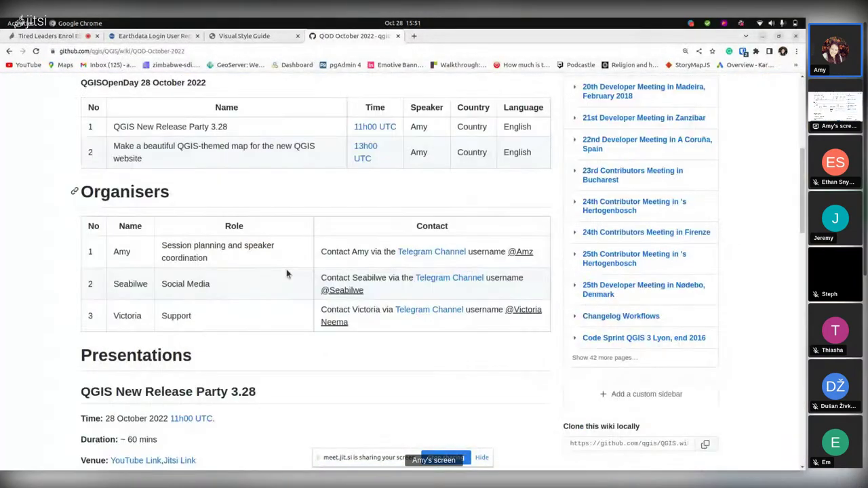
scroll(287, 274, down, 3)
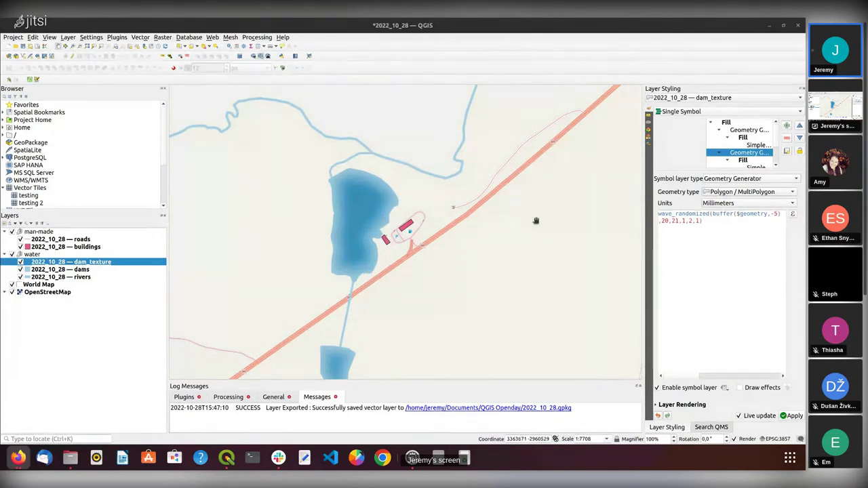
Step: Set the shading distance of the dams layer's shapeburst fill to 5 millimetres
click(80, 270)
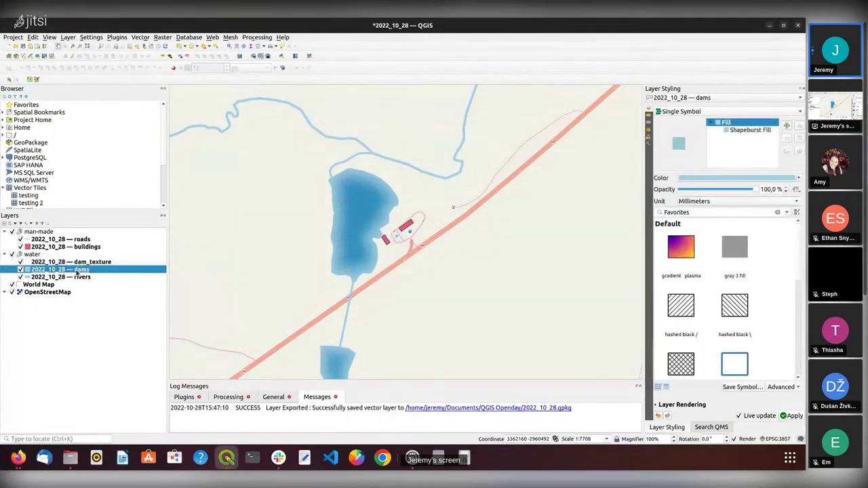
click(746, 130)
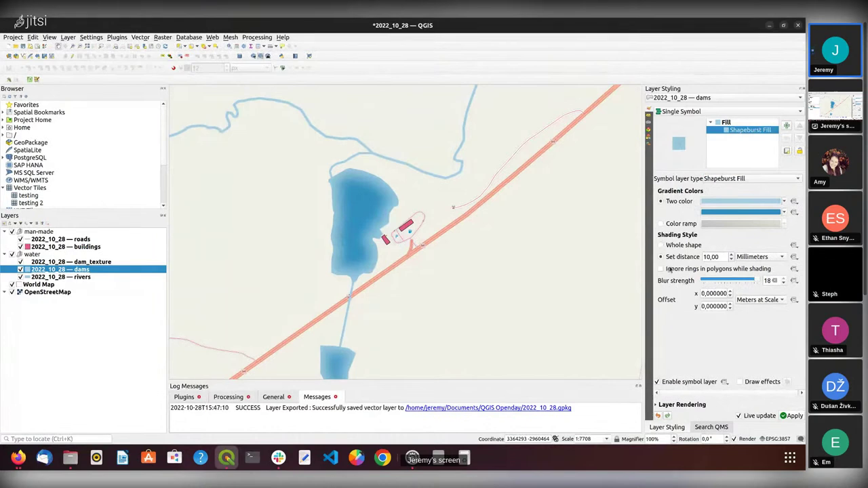
click(731, 260)
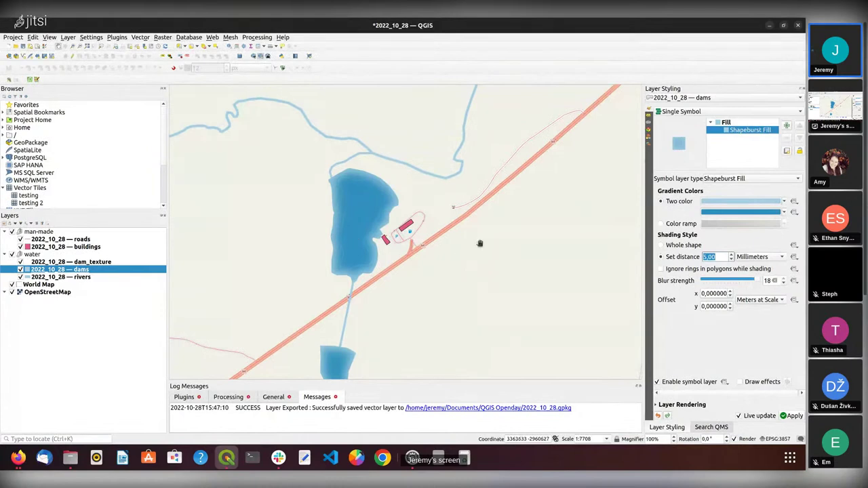
Step: Set the stroke color opacity to 2% for the simple fill under dam_texture's wave_randomized geometry generator with the -5 buffer
click(68, 262)
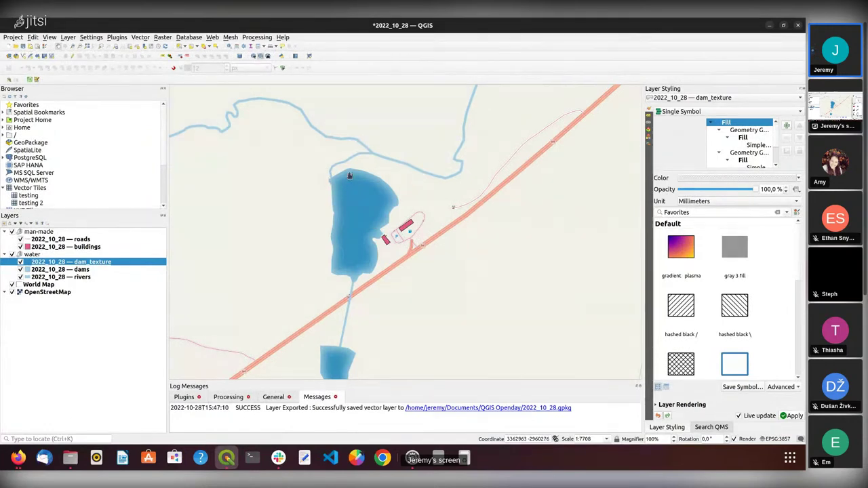
scroll(750, 146, down, 1)
click(750, 145)
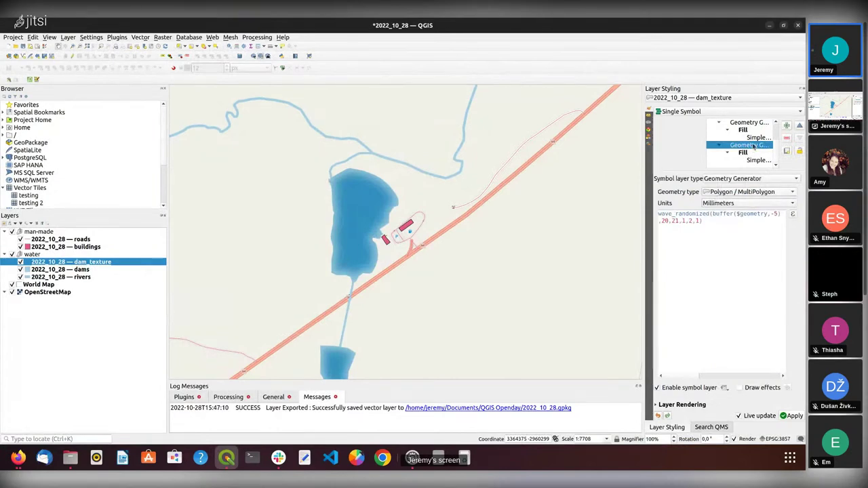
click(759, 161)
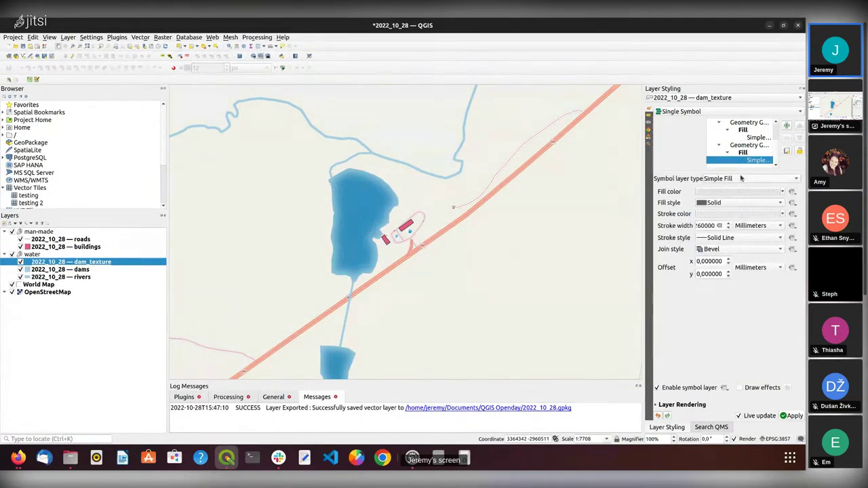
click(768, 214)
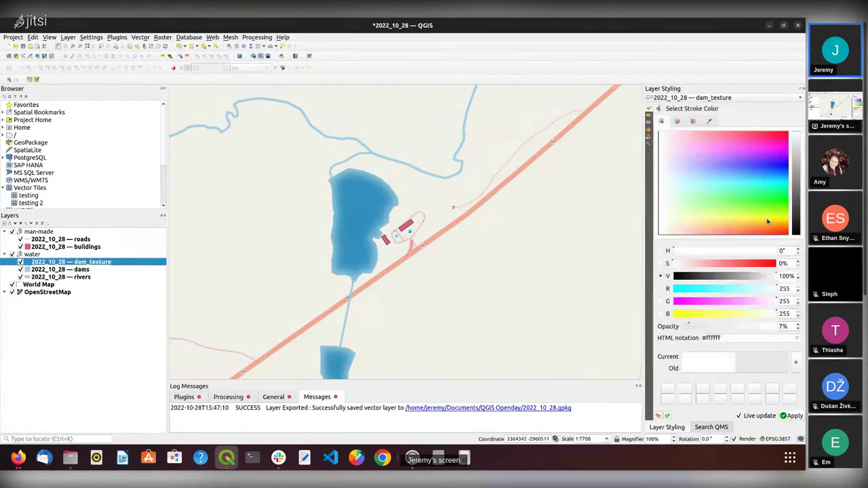
click(798, 328)
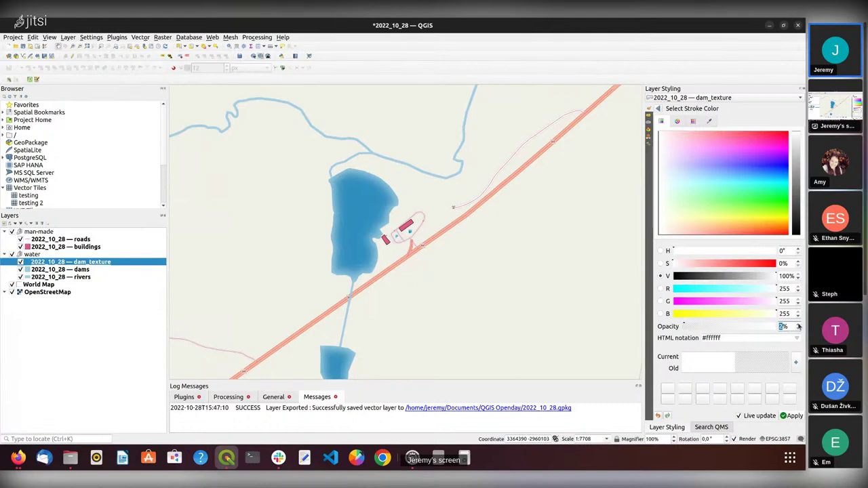
click(658, 110)
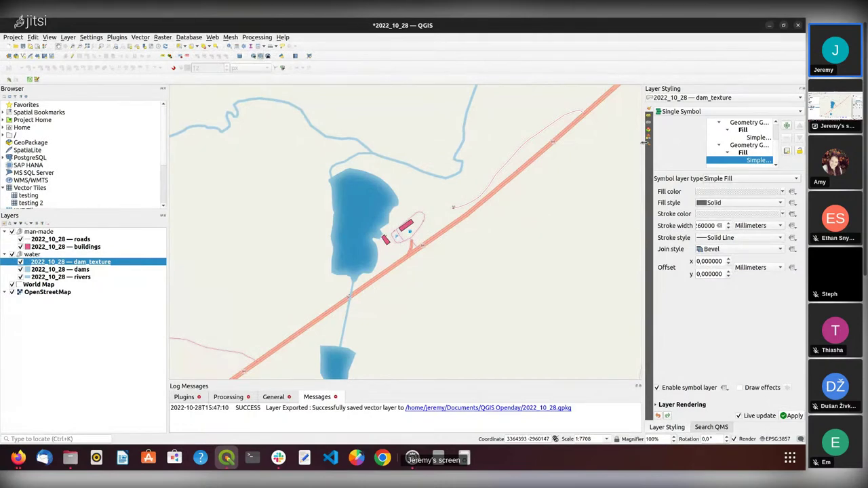
Step: Duplicate the 2022_10_28 — dams layer
click(94, 269)
right_click(94, 269)
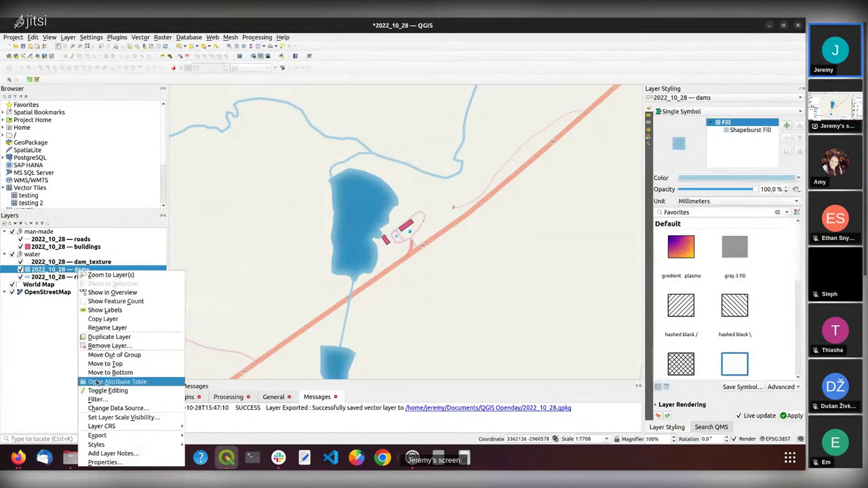
click(104, 337)
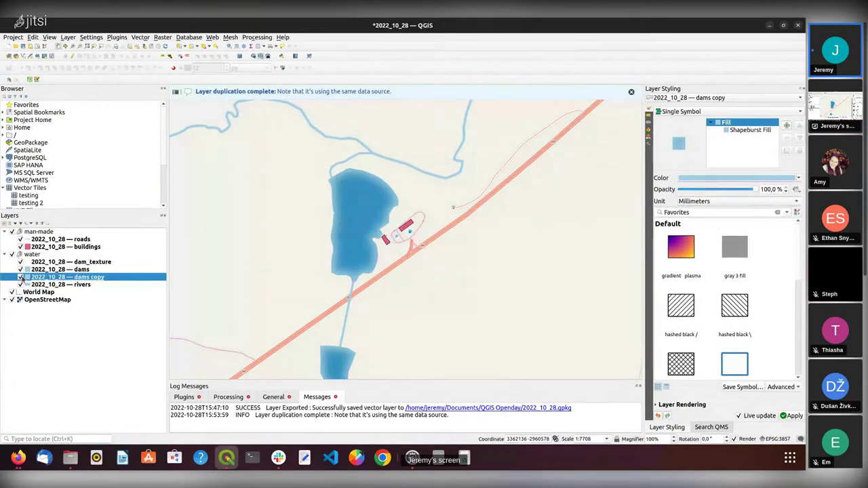
Step: Change the 2022_10_28 — dams copy layer's symbology from Single Symbol to Inverted Polygons
click(760, 131)
click(743, 123)
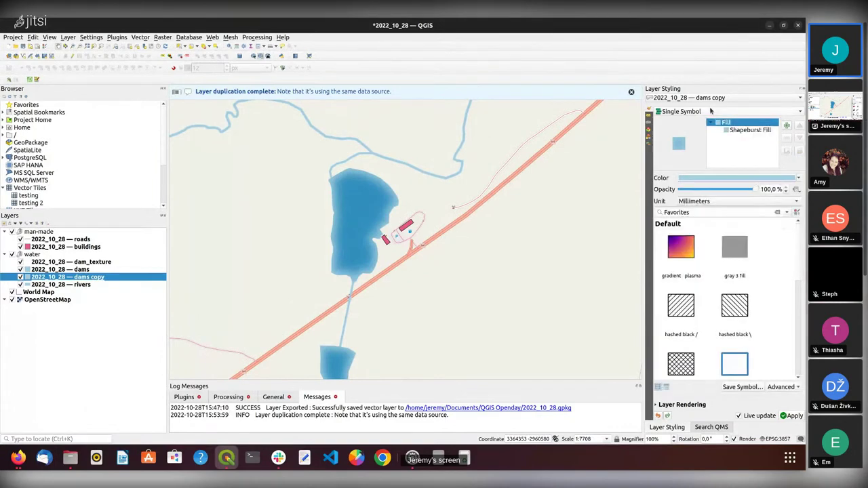
click(696, 112)
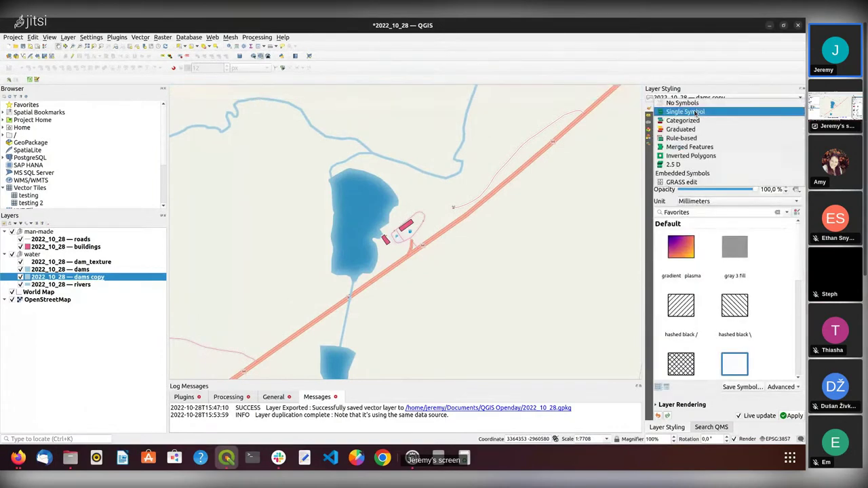
click(696, 156)
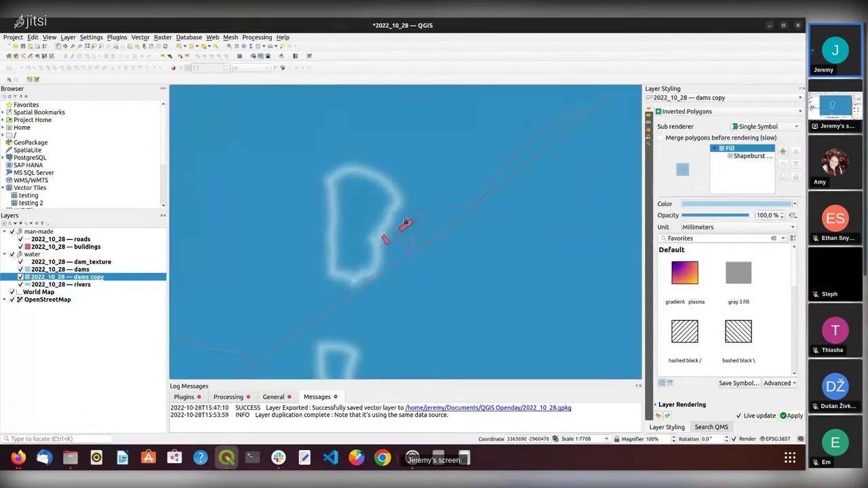
Step: Set the dams copy layer's two-color shapeburst gradient to dark green for the first color and light green for the second
click(741, 158)
click(789, 229)
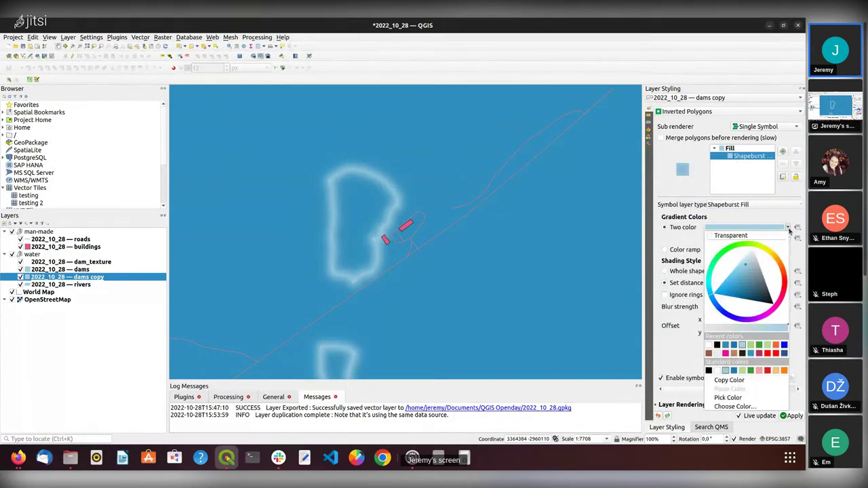
key(Escape)
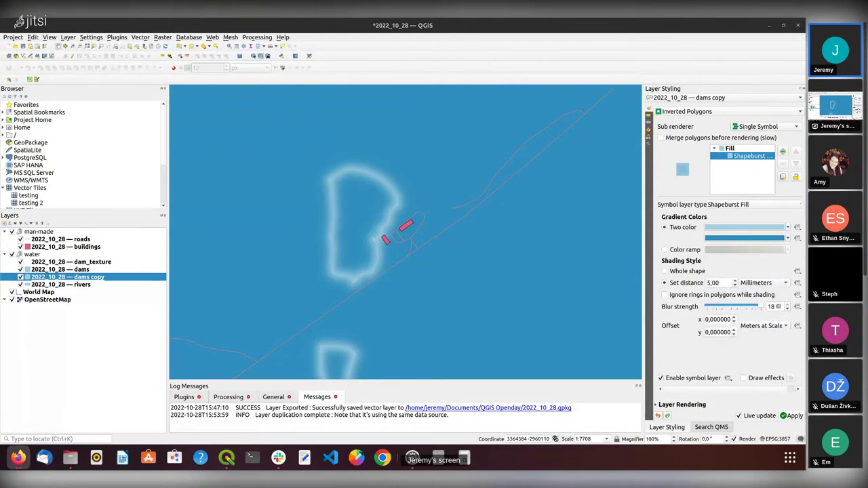
click(760, 229)
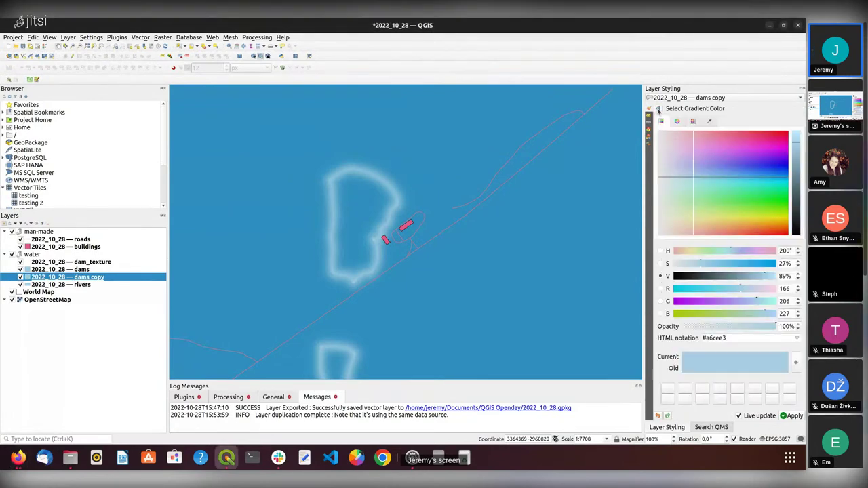
click(657, 109)
click(787, 229)
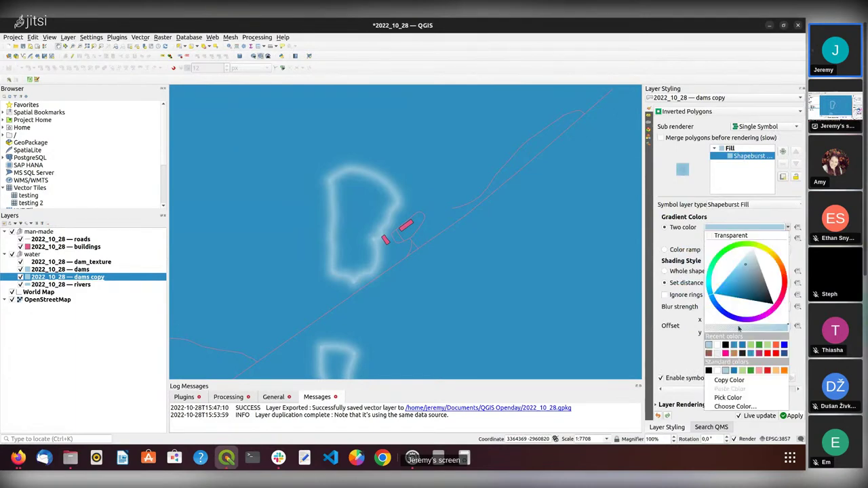
click(760, 348)
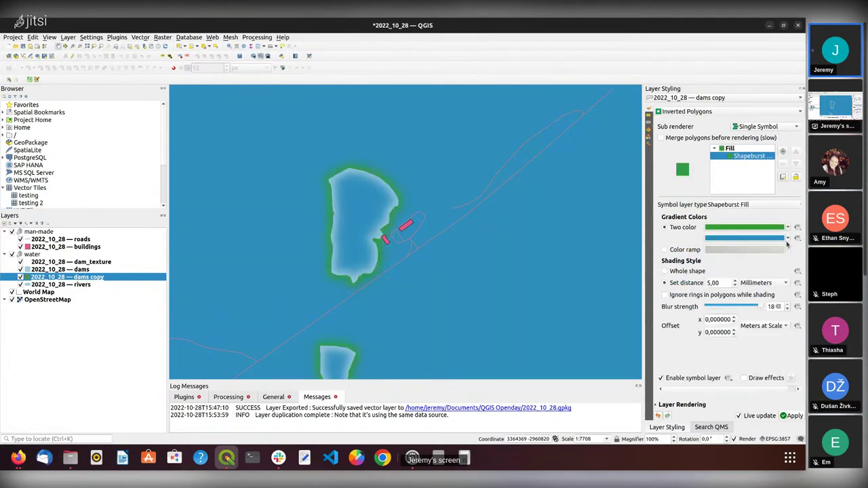
click(788, 239)
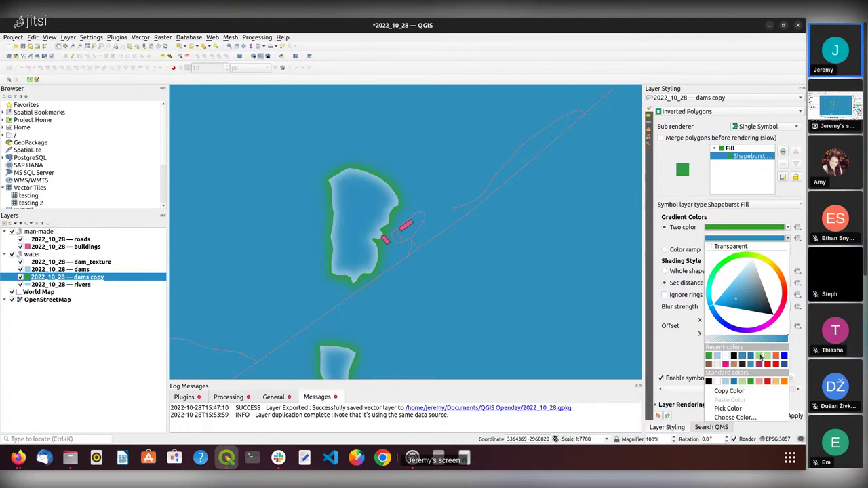
click(760, 356)
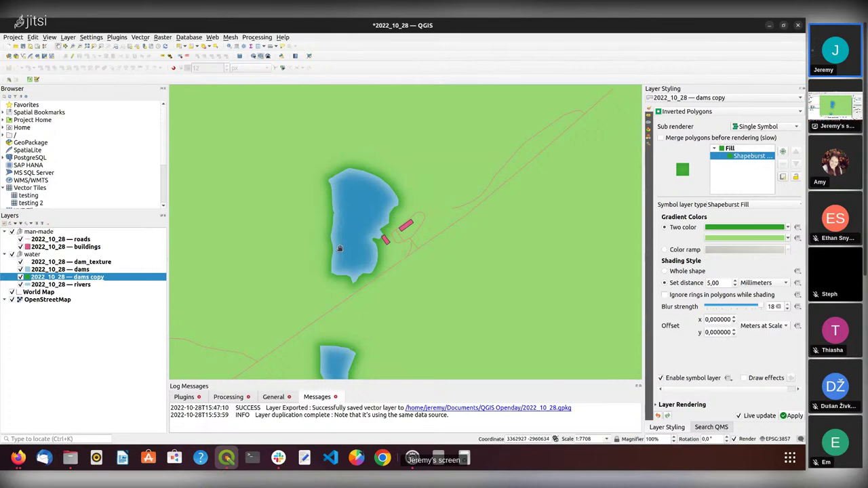
Step: Move the rivers layer above the dams copy layer in the water group and select dams copy
drag(78, 285, 76, 275)
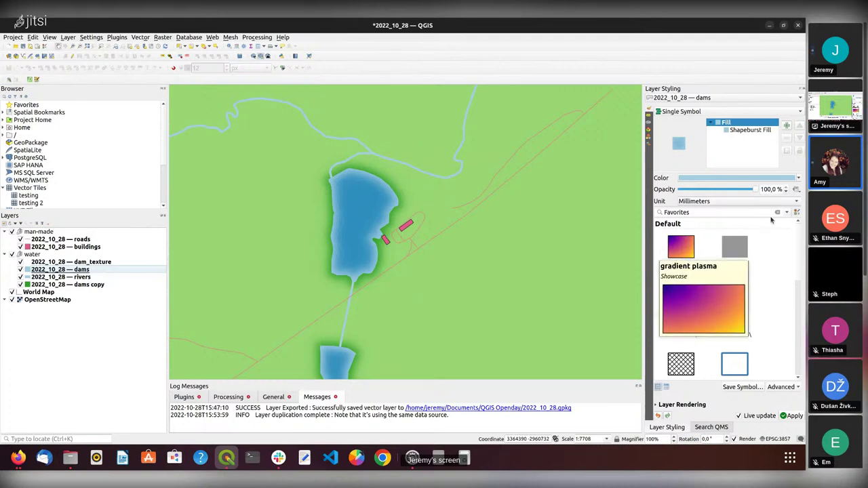
click(86, 286)
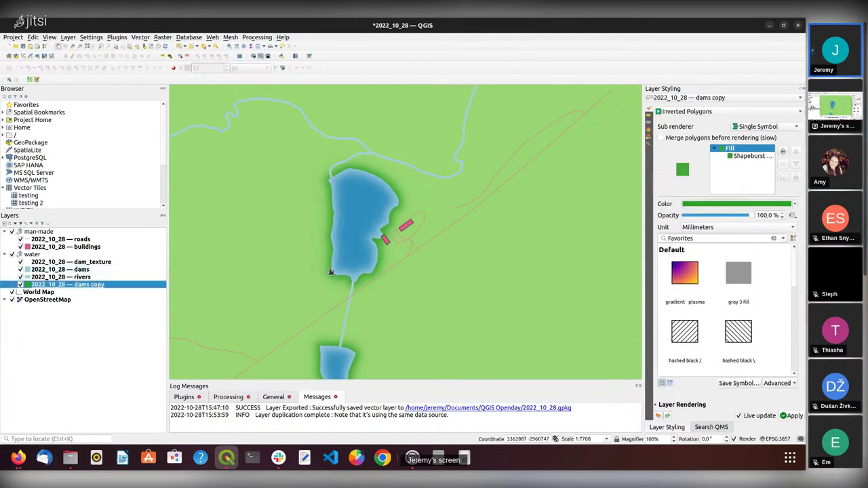